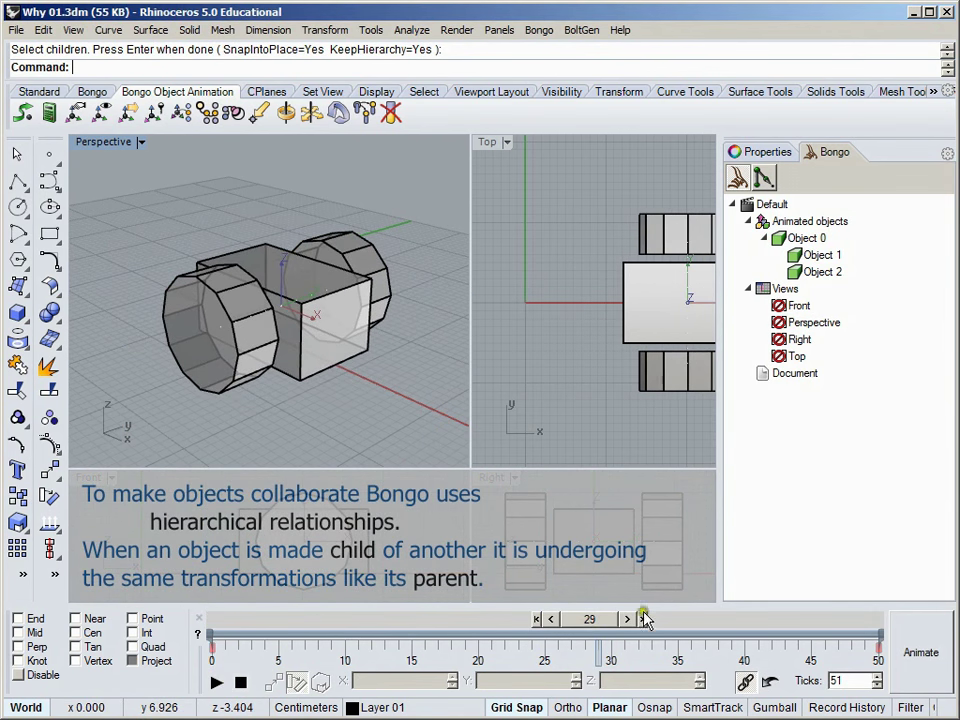
# Keyframe both wheels at tick 30 with a Y rotation of 180 degrees.
pyautogui.click(630, 619)
pyautogui.click(189, 288)
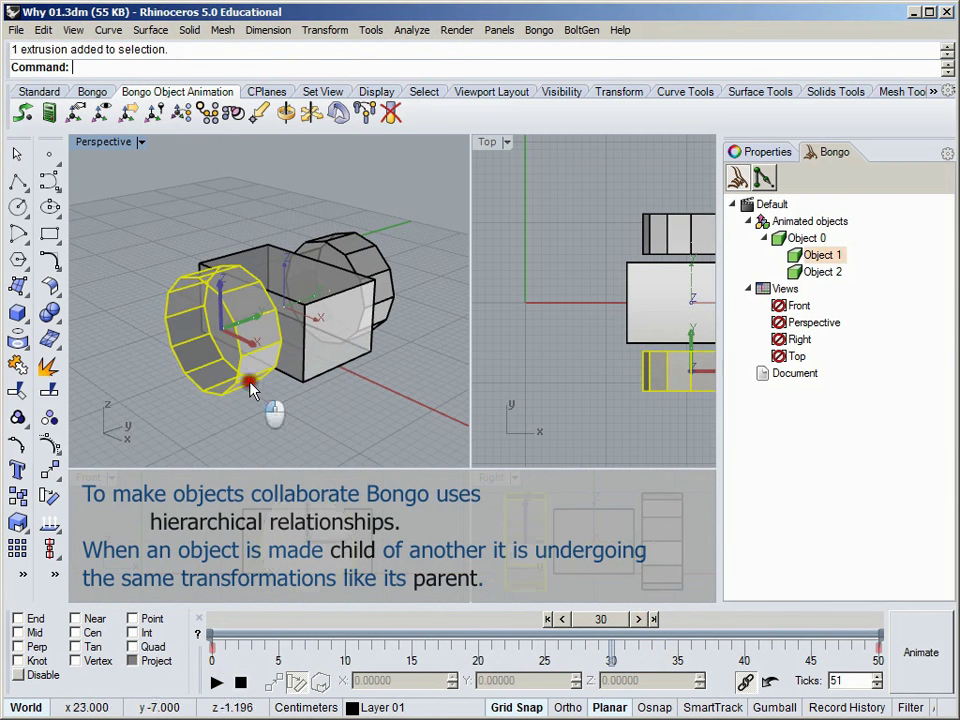
pyautogui.keyDown('shift'); pyautogui.click(372, 290); pyautogui.keyUp('shift')
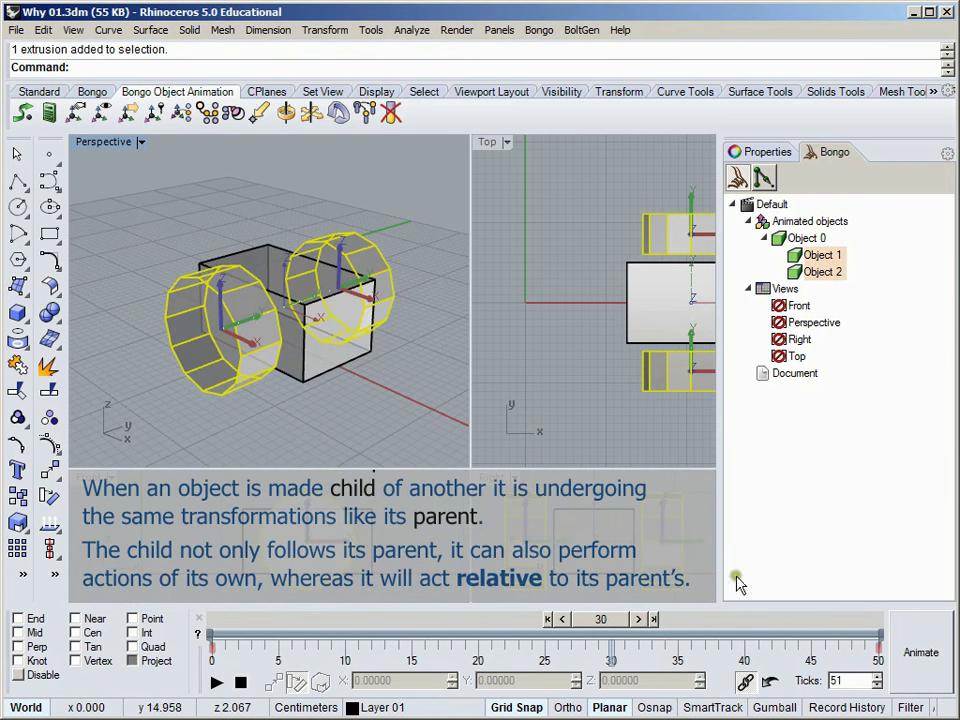
pyautogui.click(908, 668)
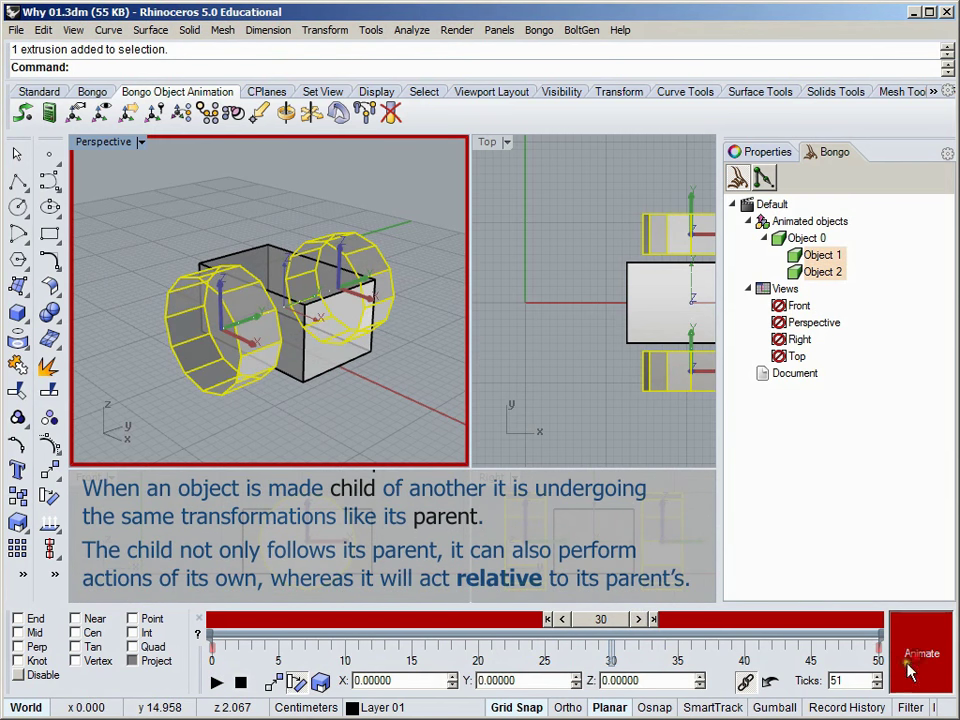
pyautogui.click(512, 682)
pyautogui.write('180')
pyautogui.press('Return')
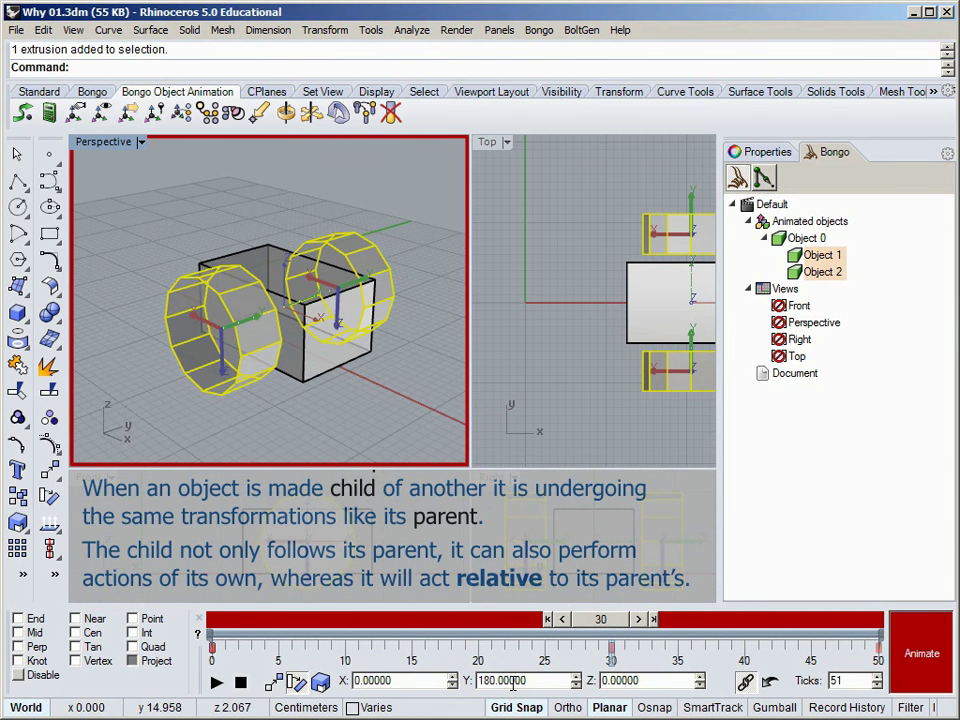
pyautogui.click(930, 650)
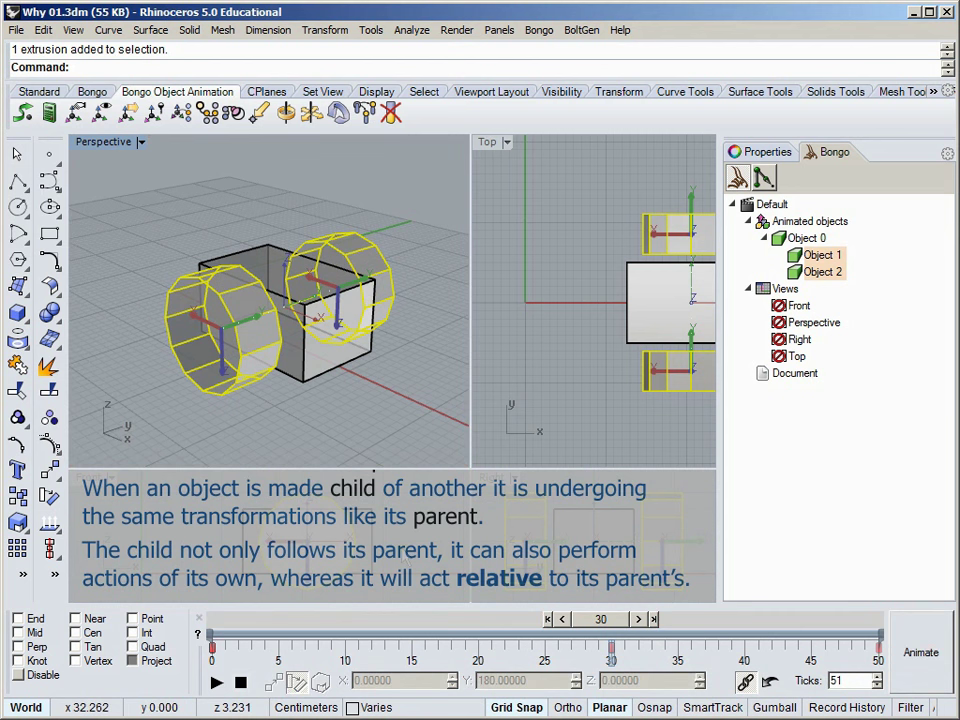
# Deselect the wheels and play the animation to review their rotation relative to the box.
pyautogui.press('Escape')
pyautogui.click(216, 684)
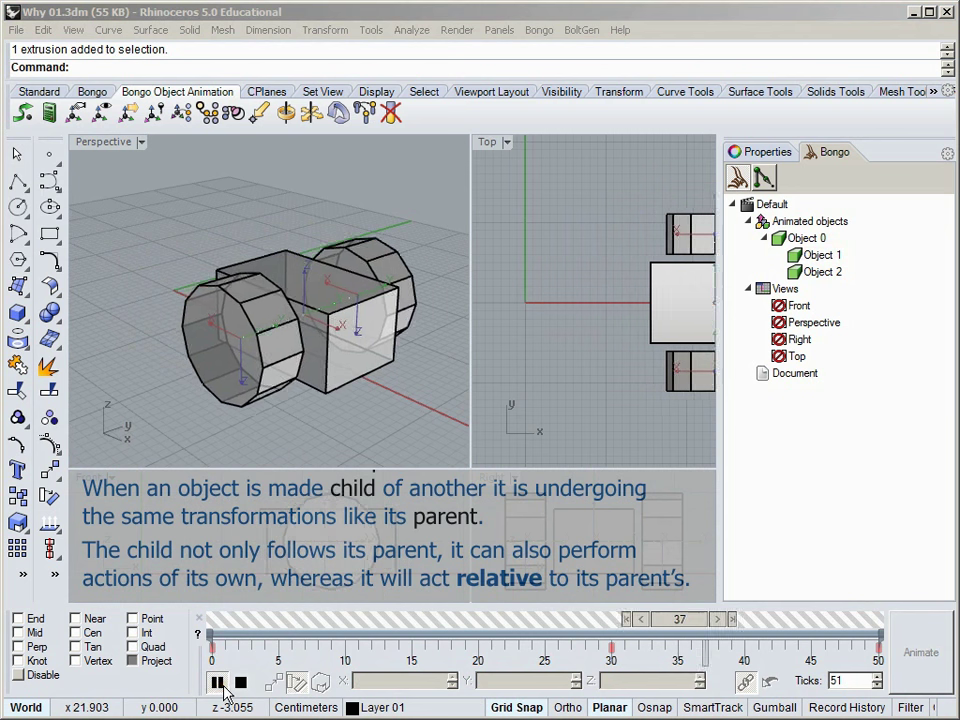
pyautogui.click(241, 684)
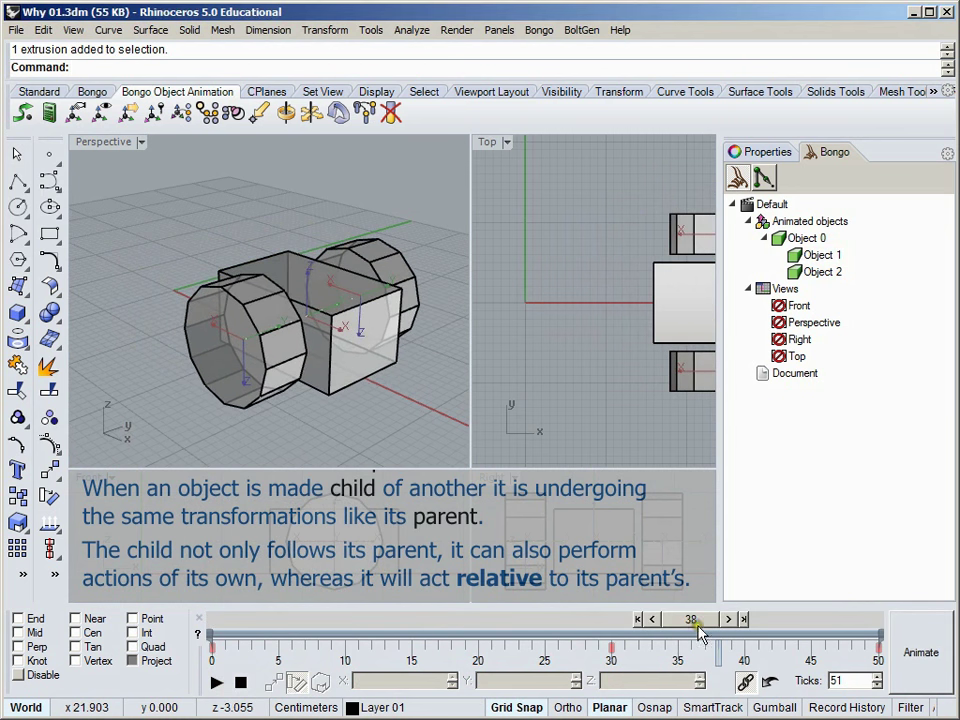
# Keyframe the parent box at tick 50 with an X position of 0.
pyautogui.click(739, 620)
pyautogui.click(388, 397)
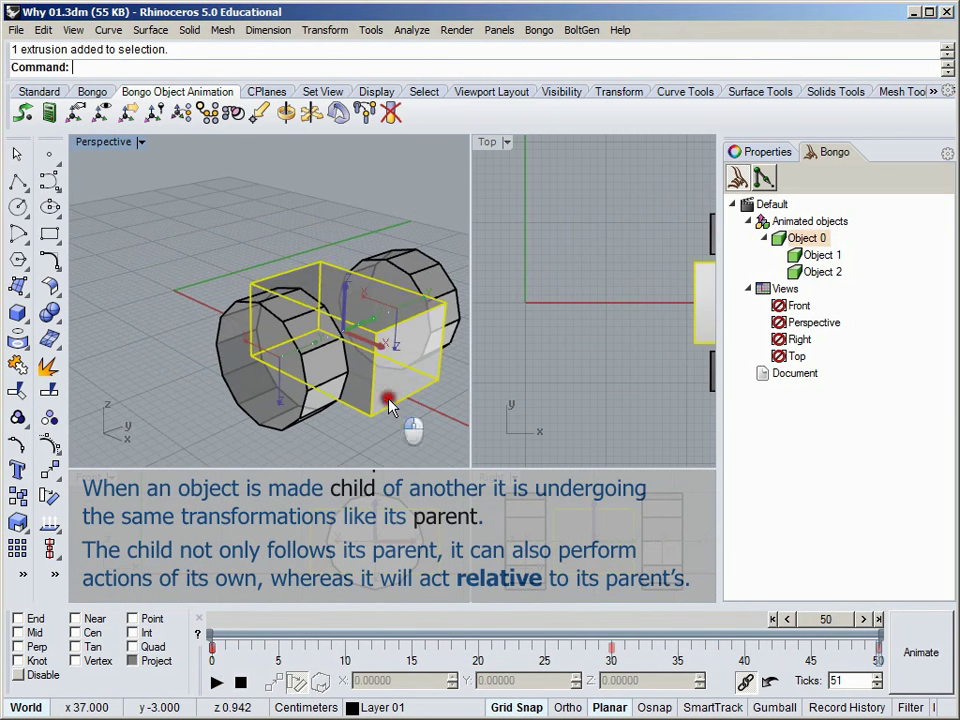
pyautogui.click(915, 653)
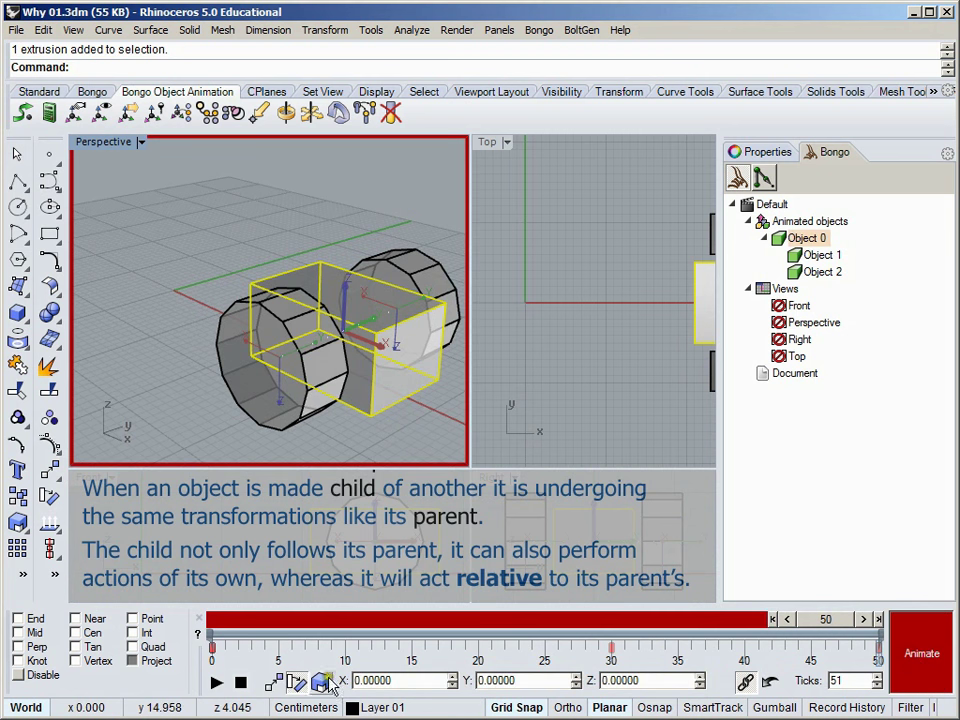
pyautogui.click(376, 680)
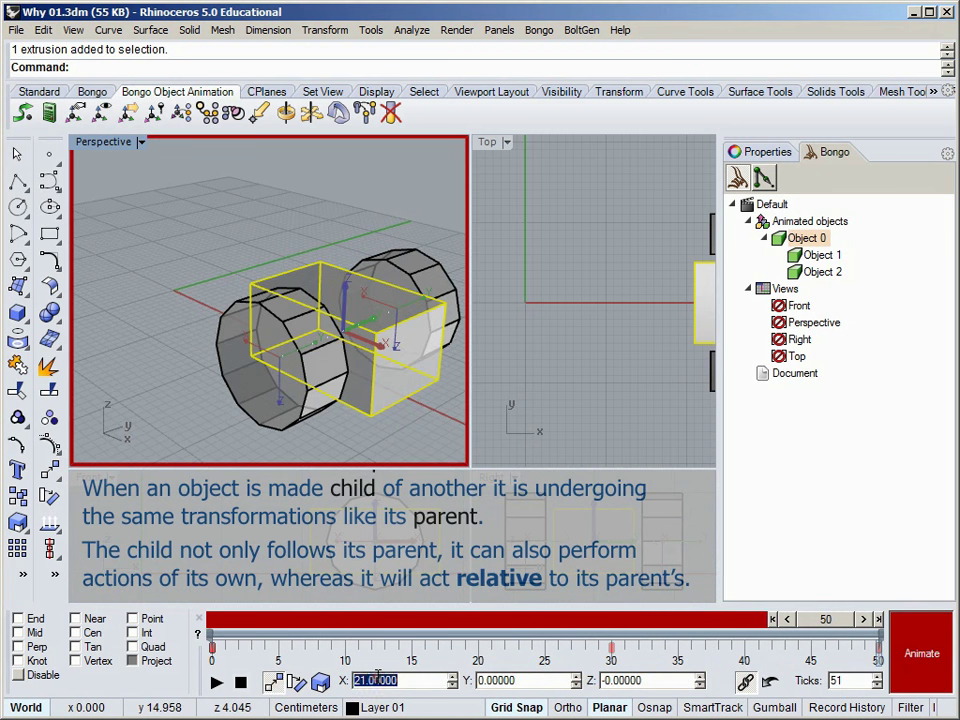
pyautogui.write('0')
pyautogui.press('Return')
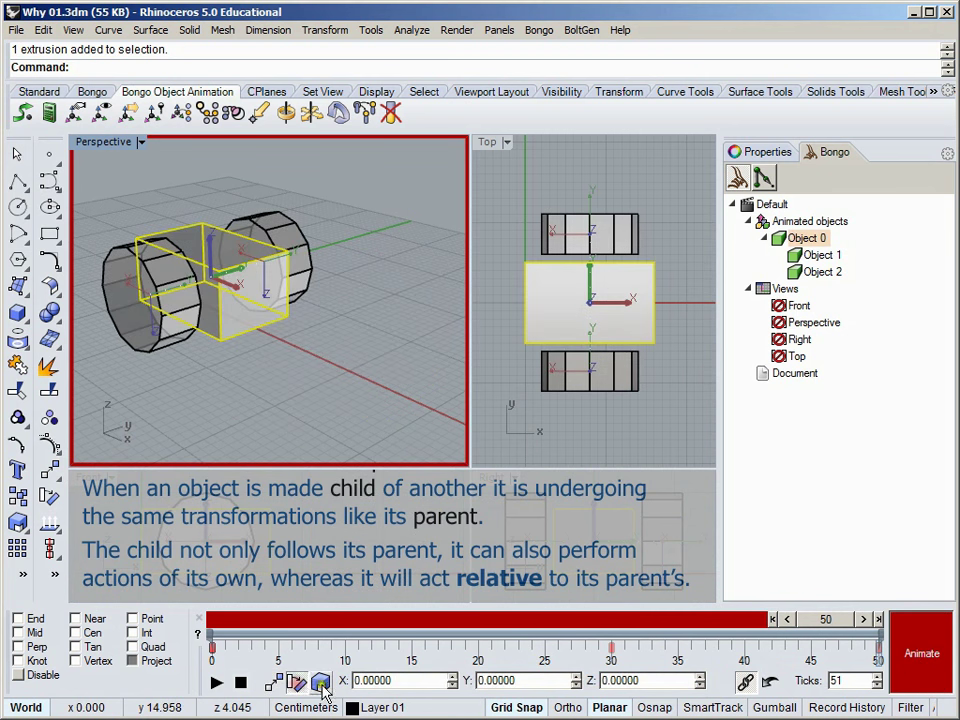
# Keyframe the box's X rotation at 30 degrees on tick 50 and play the animation.
pyautogui.write('30')
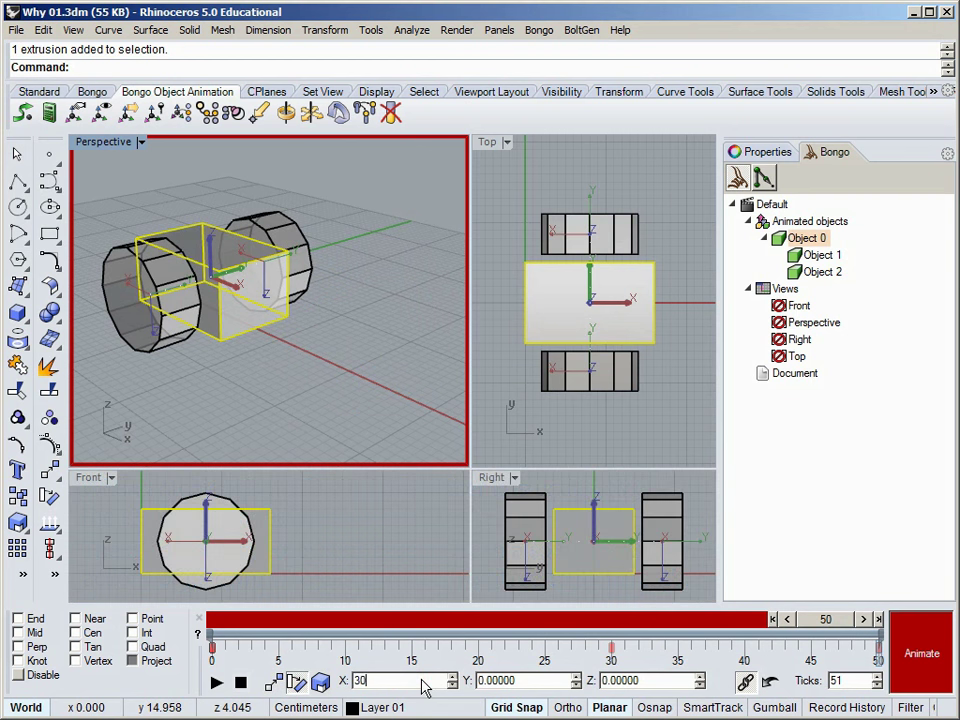
pyautogui.press('Return')
pyautogui.click(928, 680)
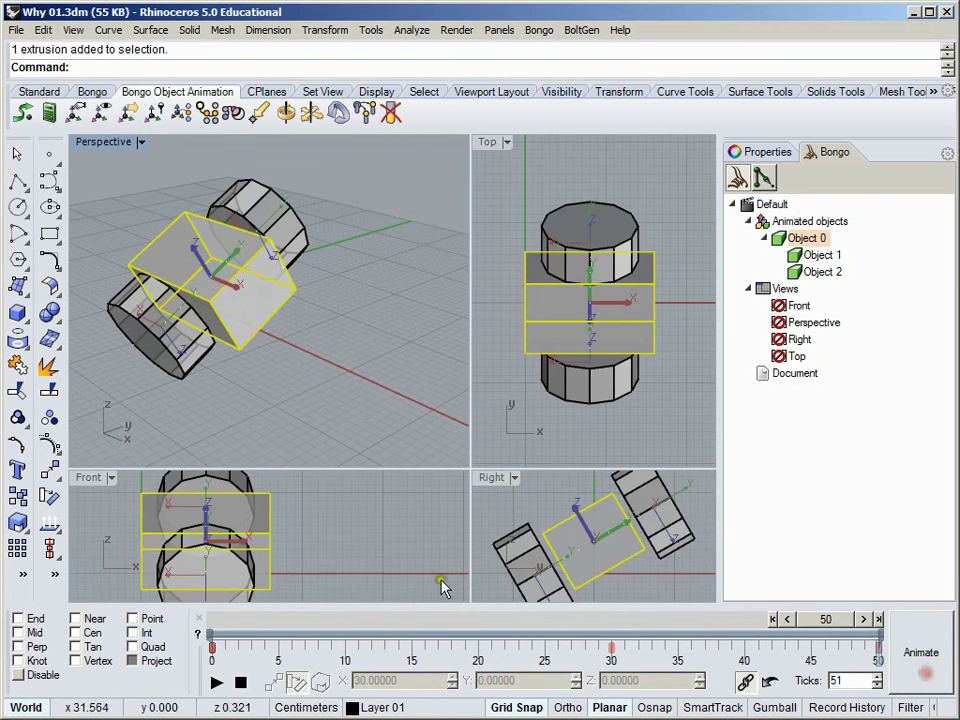
pyautogui.click(358, 563)
pyautogui.click(216, 683)
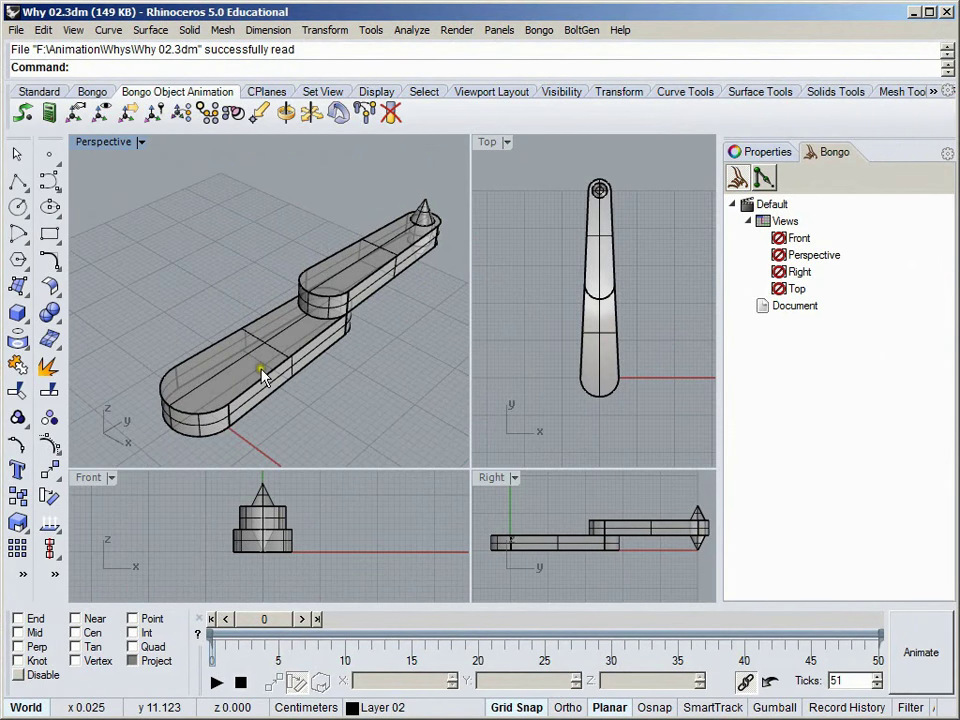
# Make the upper arm a child of the lower arm.
pyautogui.click(262, 375)
pyautogui.click(208, 114)
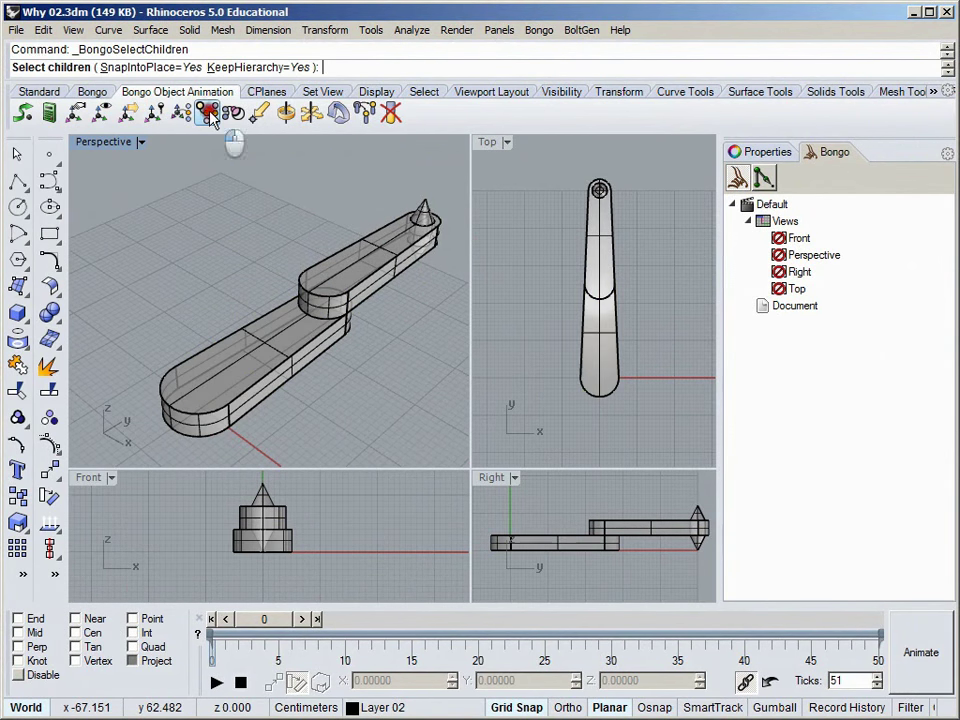
pyautogui.click(370, 273)
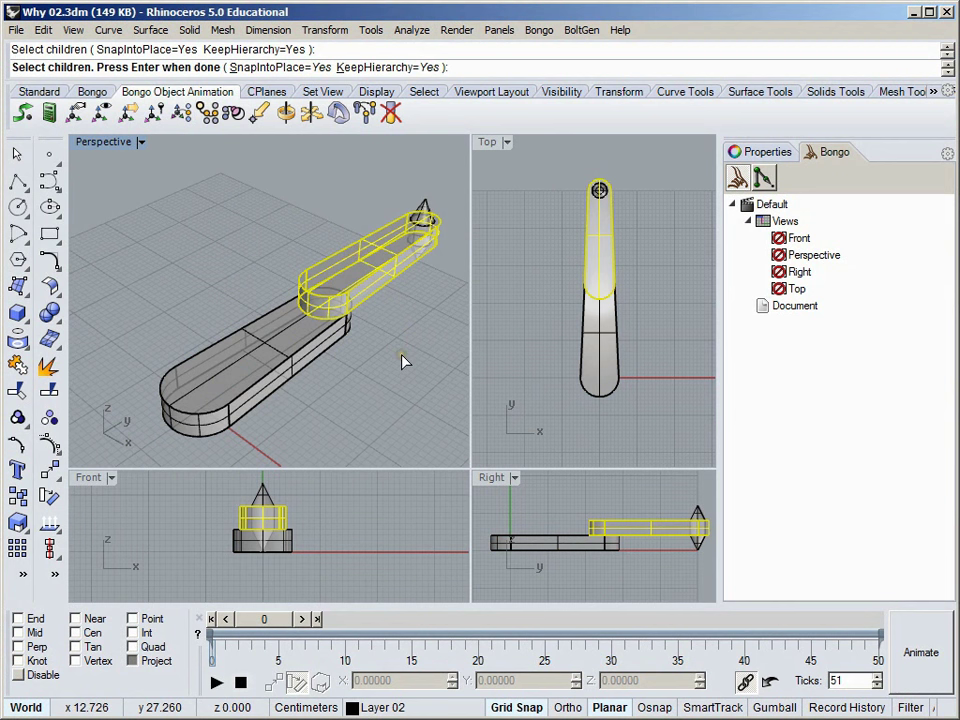
pyautogui.rightClick(403, 361)
# Make the pointed tip a child of the upper arm and expand the animated objects hierarchy down to it.
pyautogui.click(392, 270)
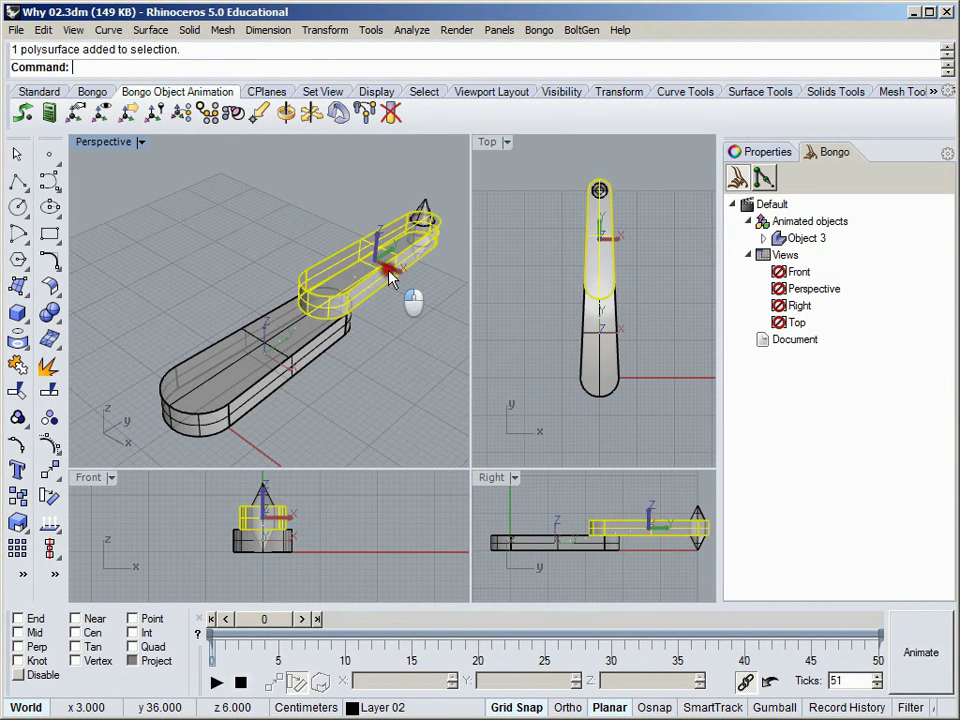
pyautogui.rightClick(392, 355)
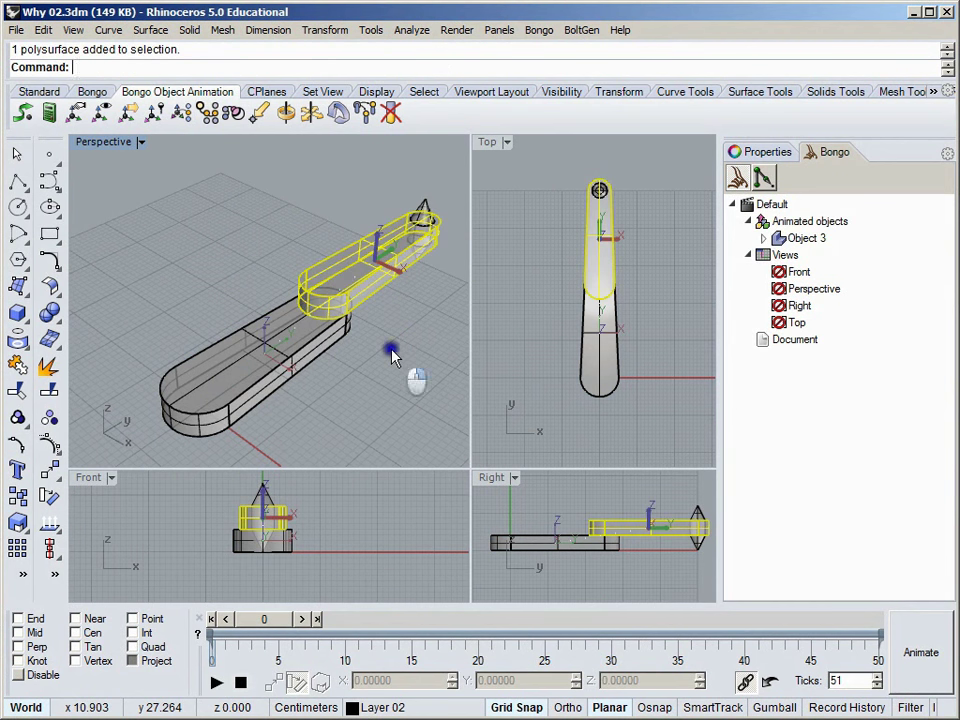
pyautogui.click(424, 210)
pyautogui.rightClick(443, 290)
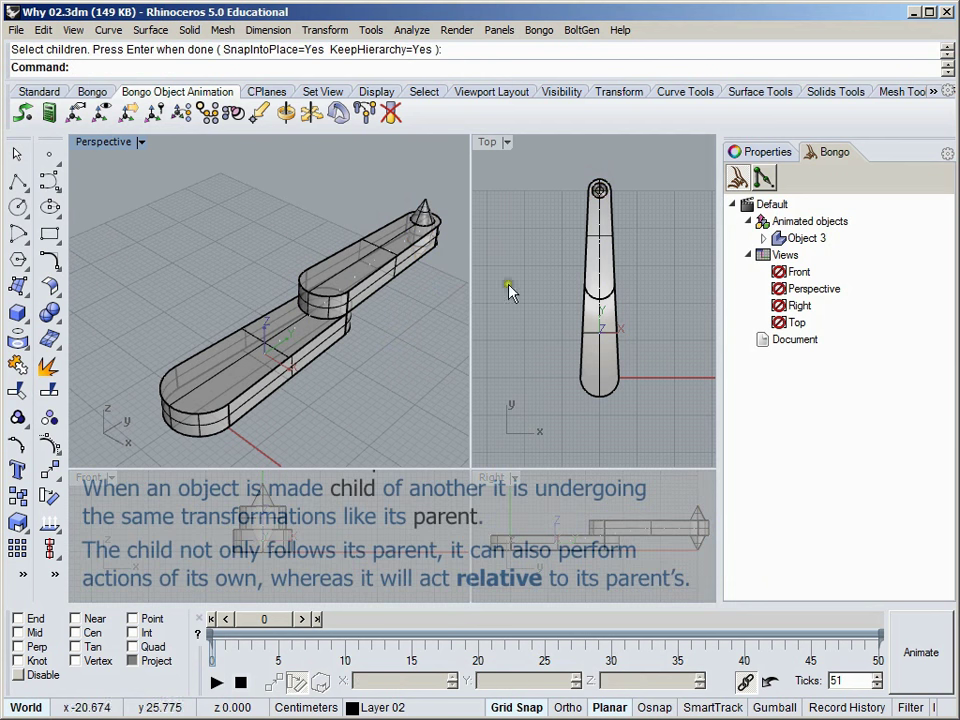
pyautogui.click(763, 238)
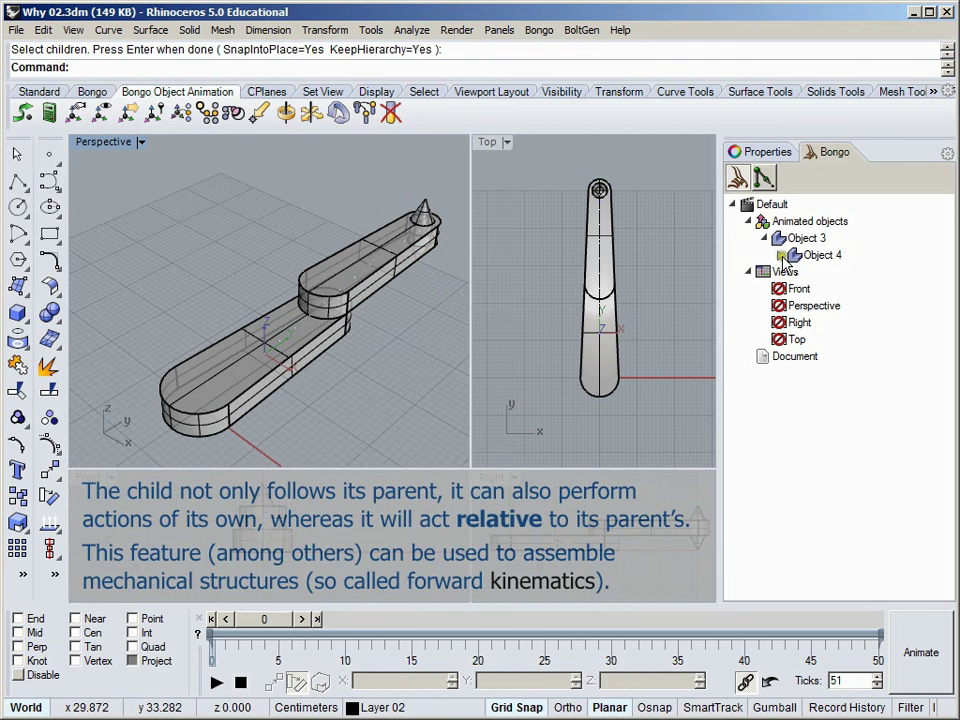
pyautogui.click(781, 256)
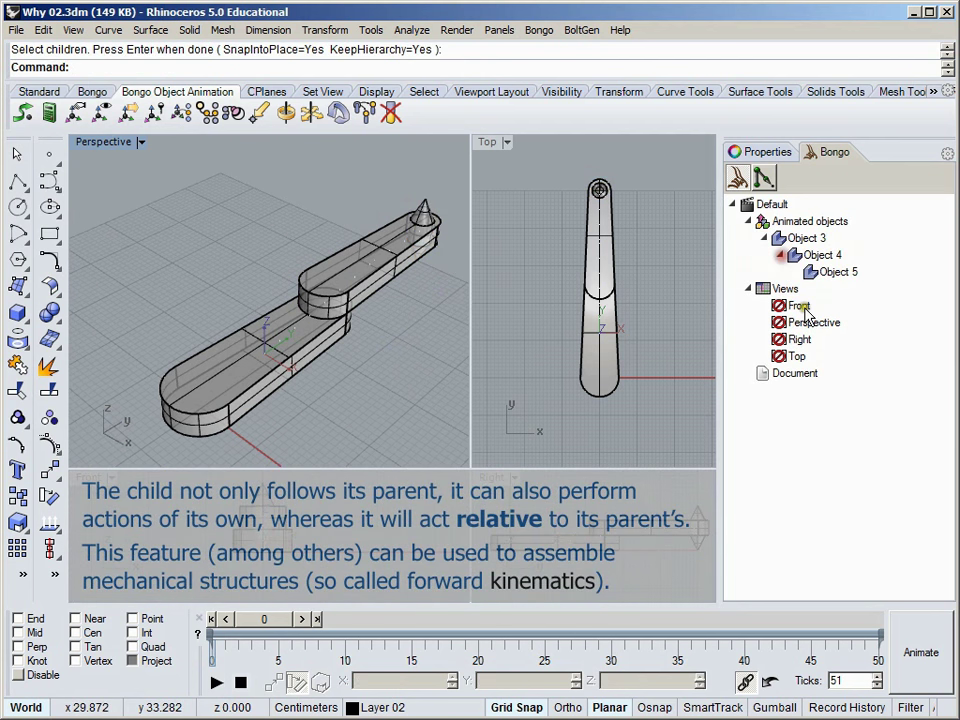
# Keyframe the lower arm at tick 50, moved sideways in the negative X direction.
pyautogui.click(280, 398)
pyautogui.click(922, 652)
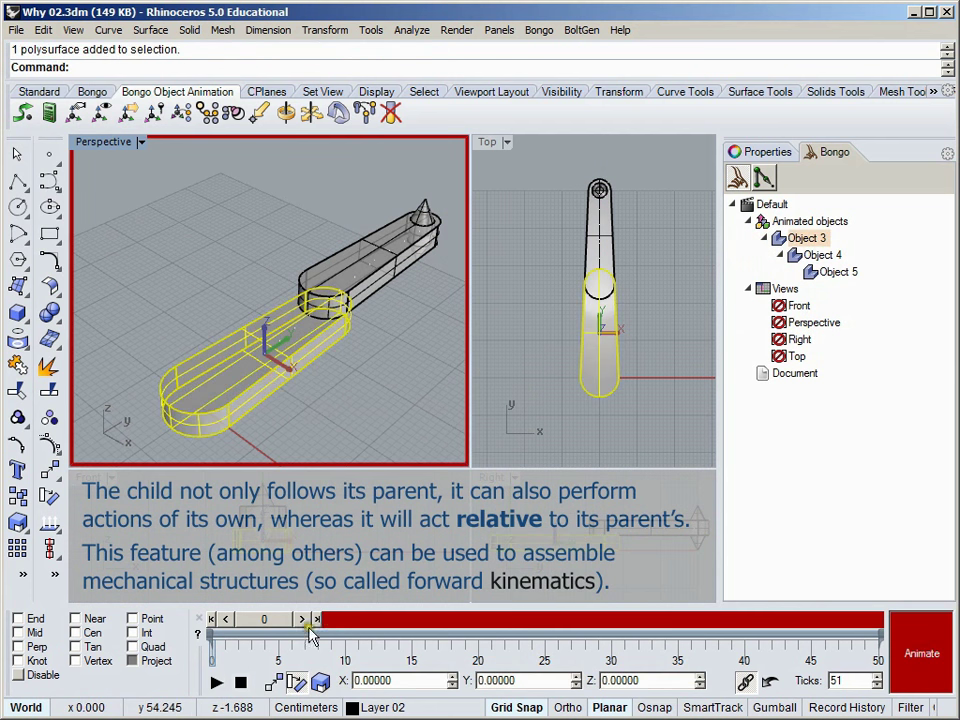
pyautogui.click(314, 620)
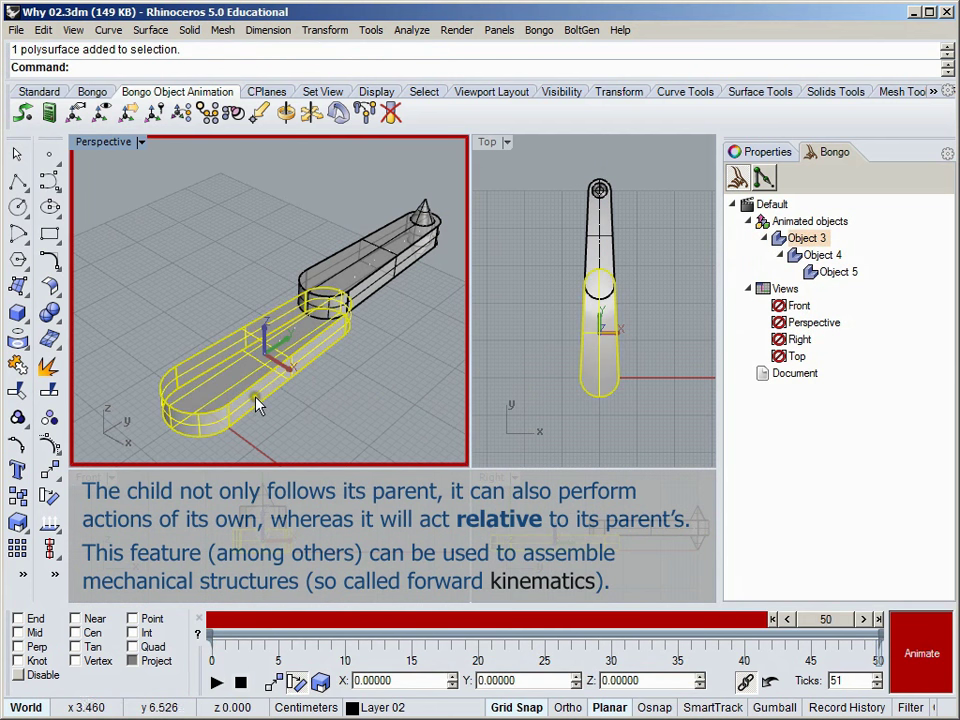
pyautogui.moveTo(250, 392); pyautogui.dragTo(157, 336)
pyautogui.click(922, 650)
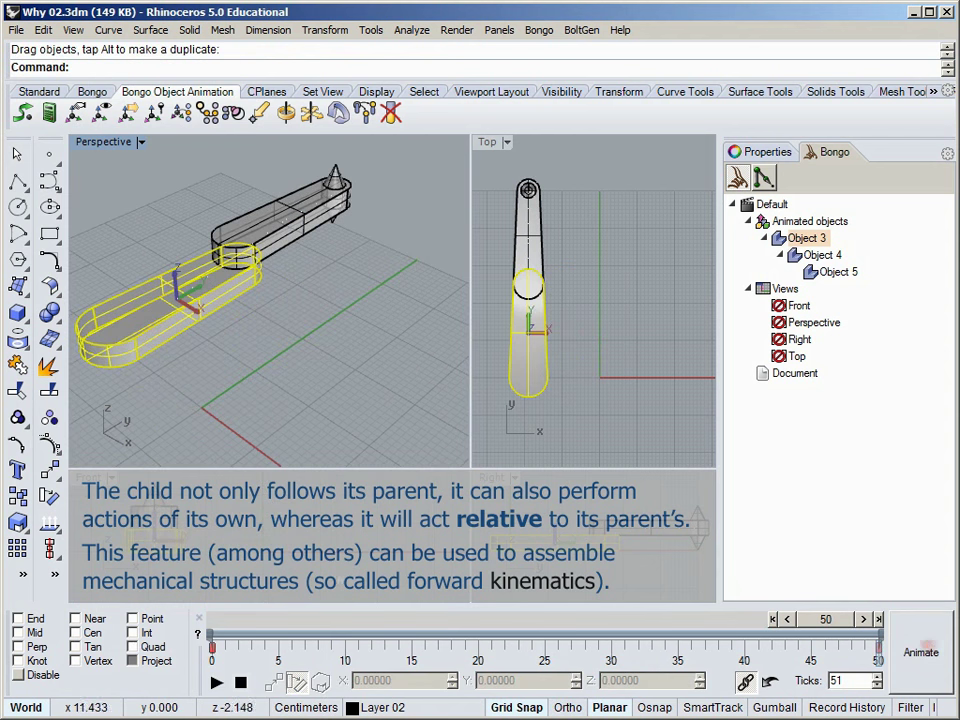
# Deselect the lower arm, play the animation to review the linked arms' movement, and stop it.
pyautogui.press('Escape')
pyautogui.click(216, 684)
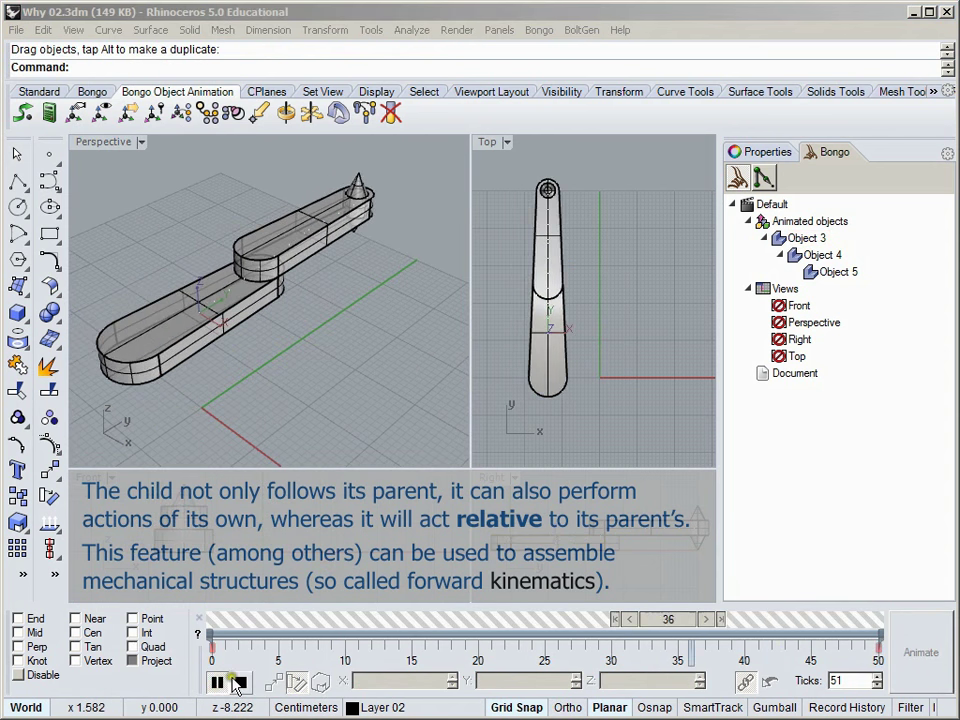
pyautogui.click(240, 684)
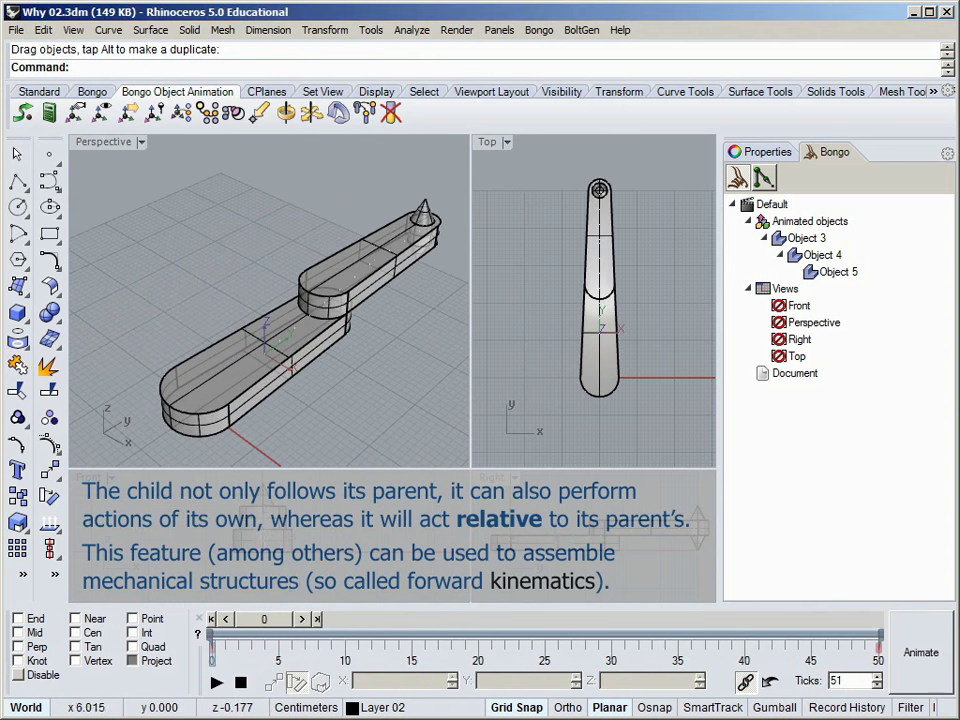
# Move the upper arm's pivot to the center of its rounded end at the joint, using the center object snap.
pyautogui.click(378, 284)
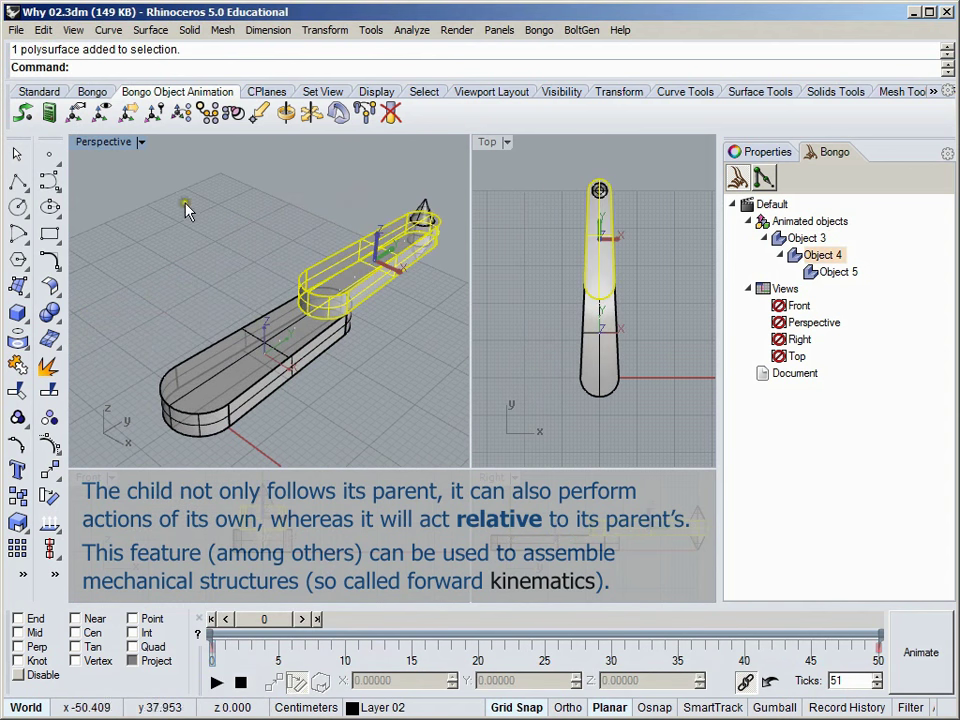
pyautogui.click(131, 116)
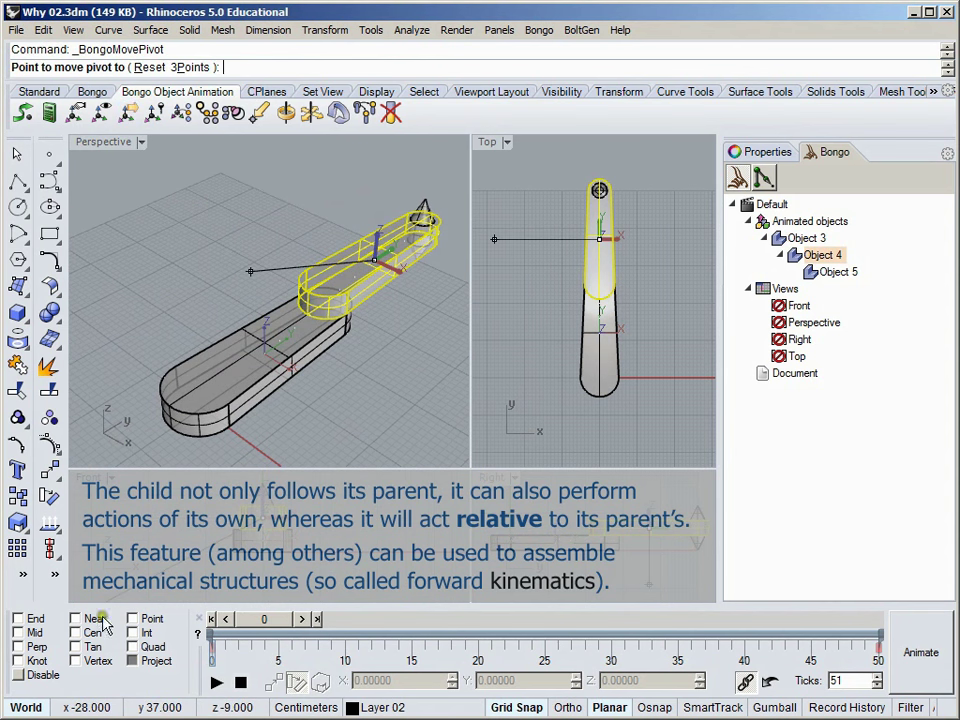
pyautogui.click(76, 633)
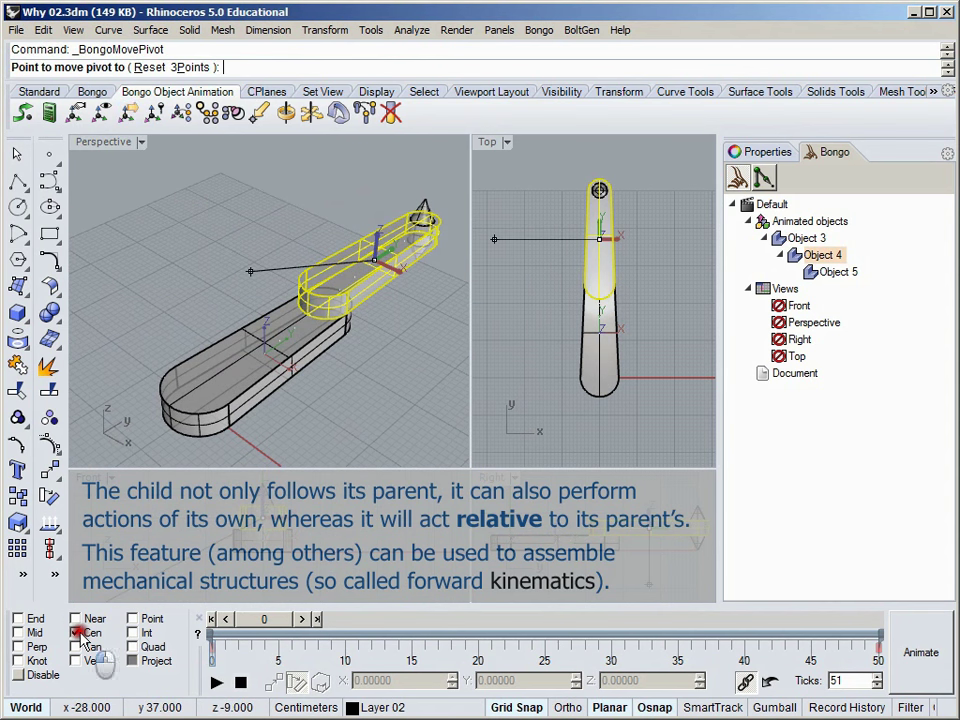
pyautogui.click(323, 291)
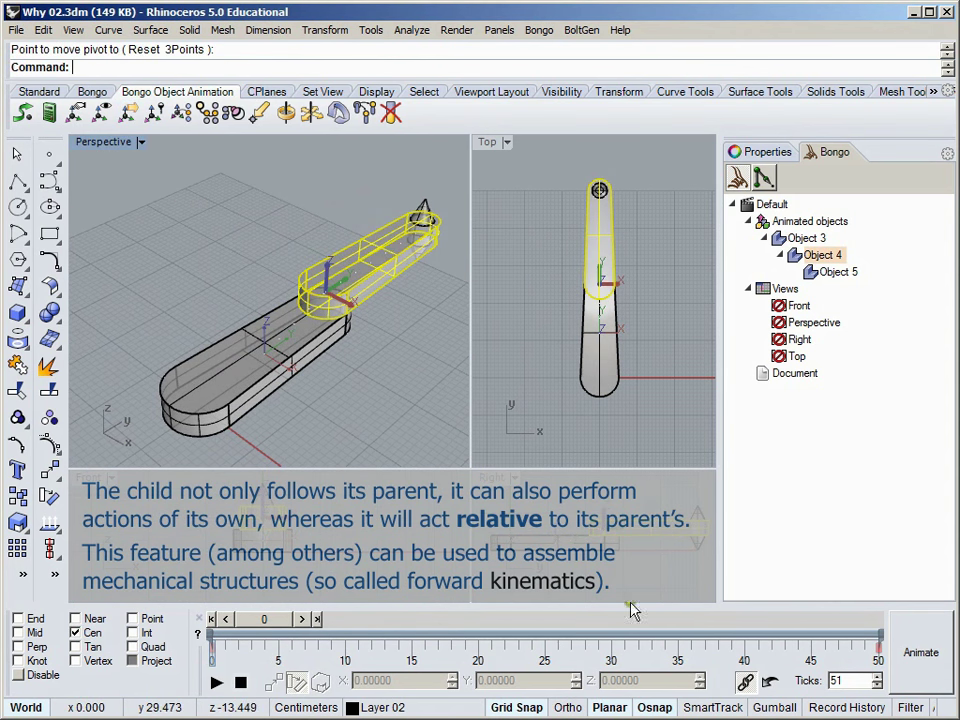
# Keyframe the upper arm at tick 50 with a Z rotation of -90 degrees and play the animation.
pyautogui.click(924, 656)
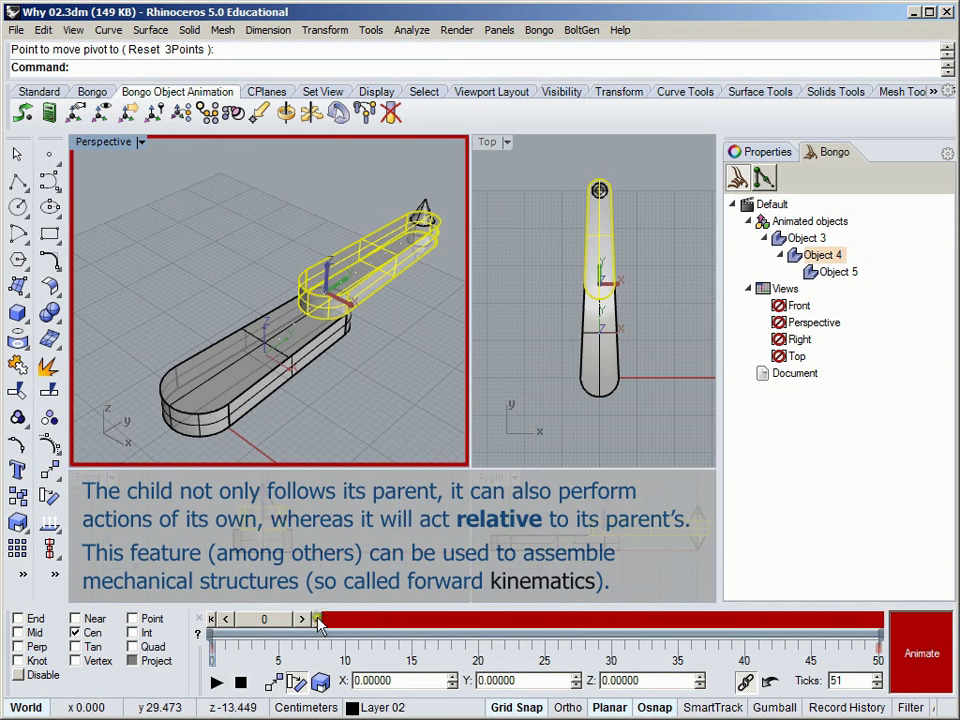
pyautogui.click(317, 620)
pyautogui.doubleClick(624, 681)
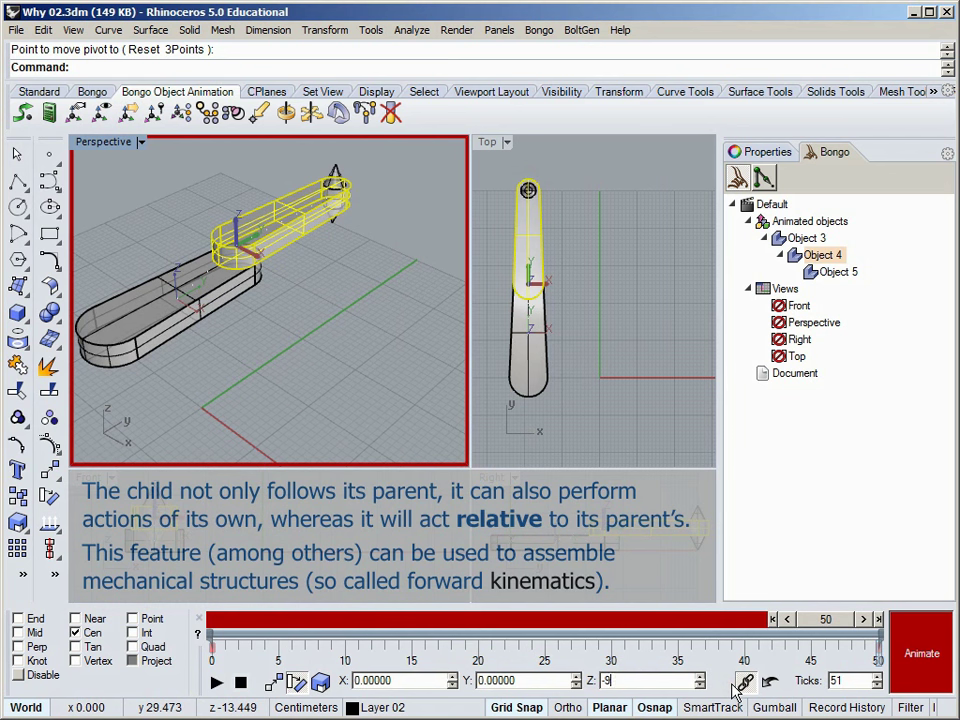
pyautogui.press('Return')
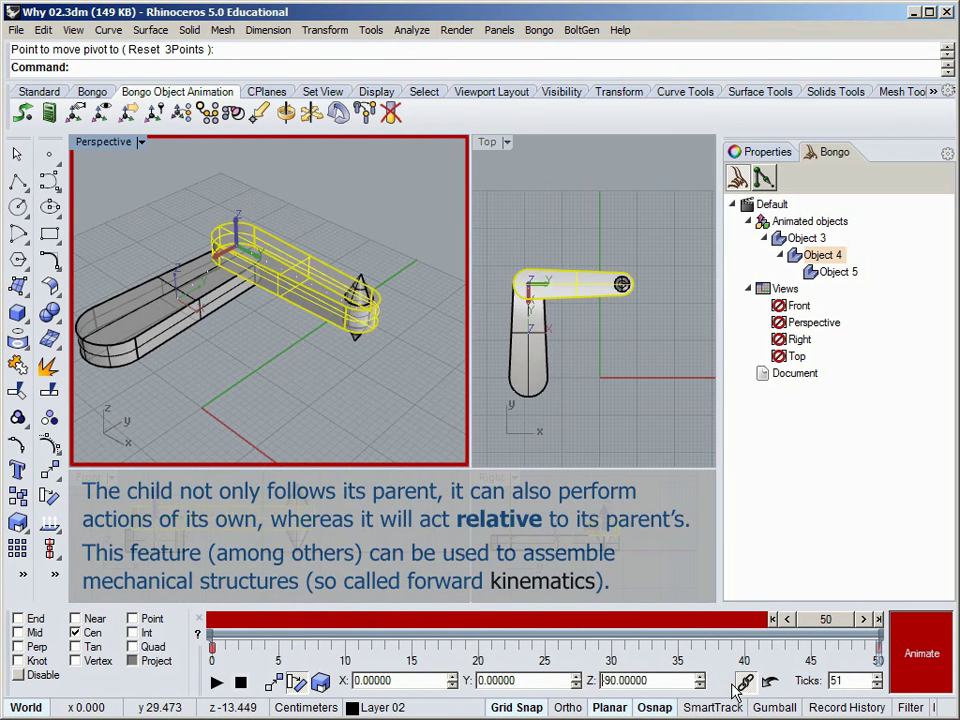
pyautogui.click(926, 653)
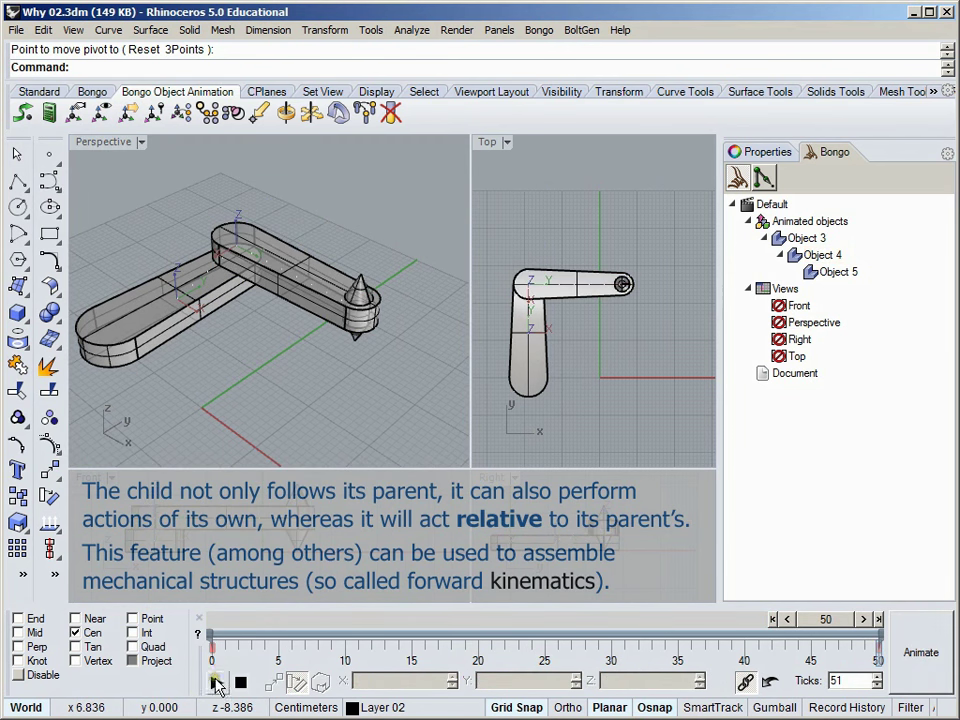
pyautogui.click(216, 682)
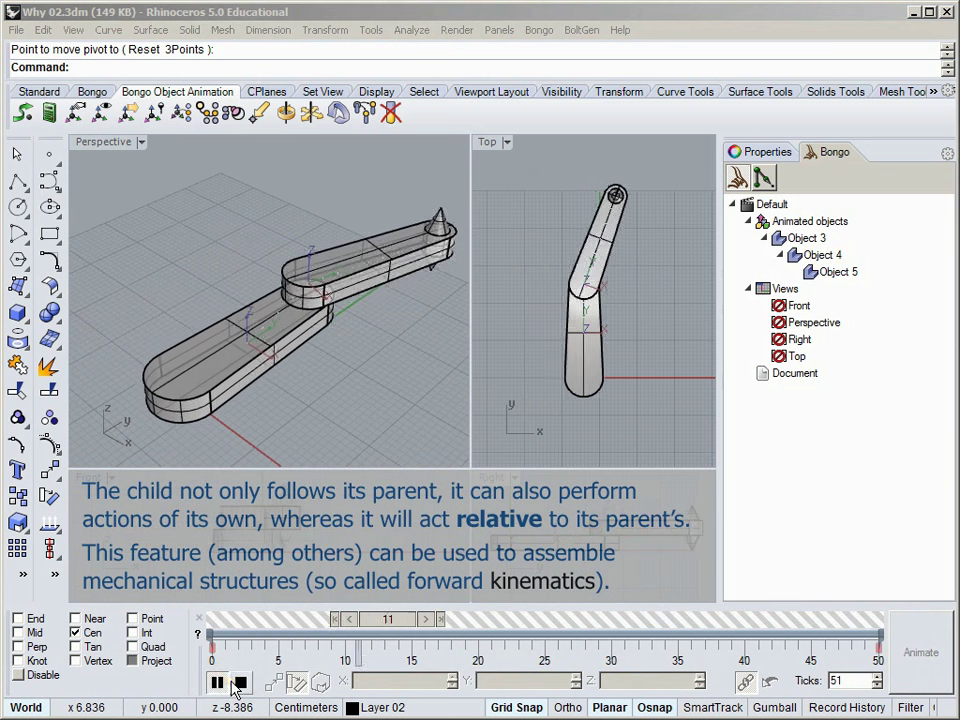
# Stop the playback and reset the lower arm's X position to 0 in its keyframe at tick 50.
pyautogui.click(239, 683)
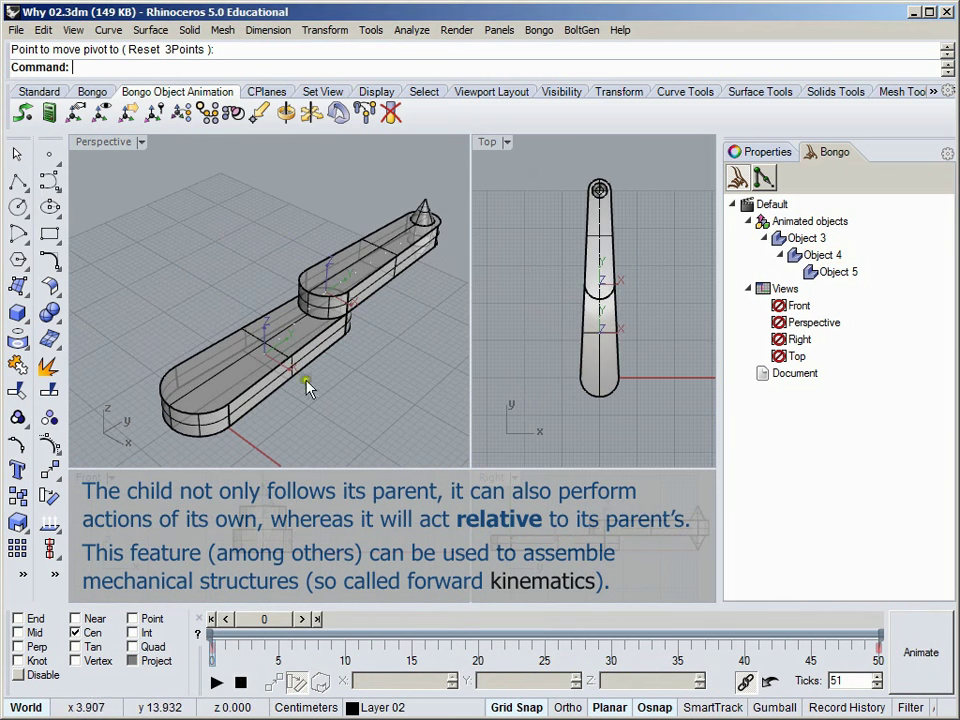
pyautogui.click(277, 380)
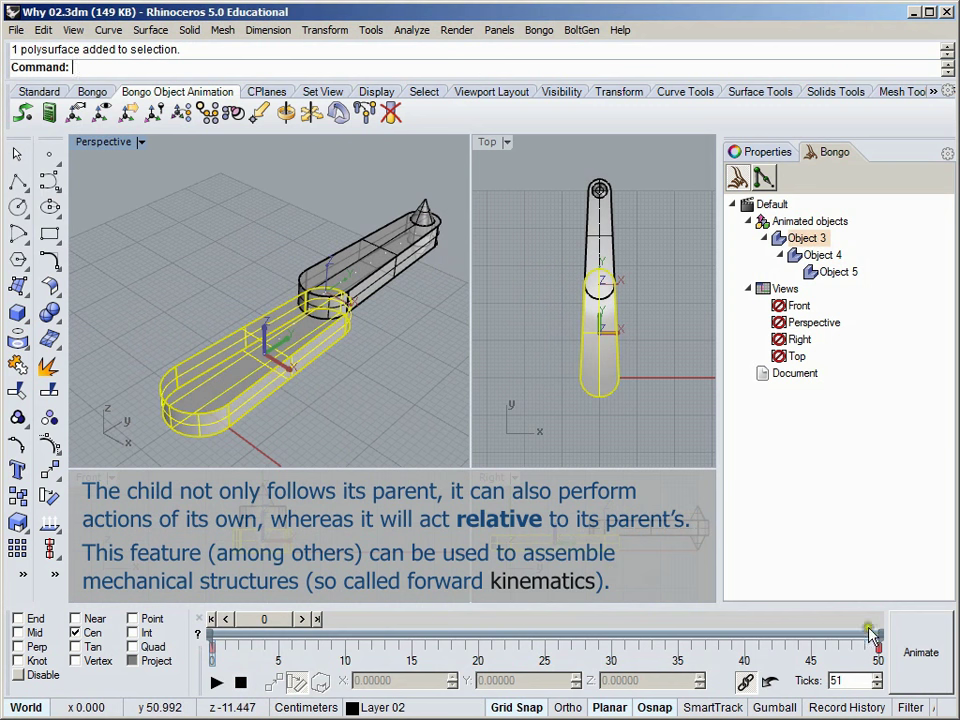
pyautogui.click(938, 658)
pyautogui.click(320, 622)
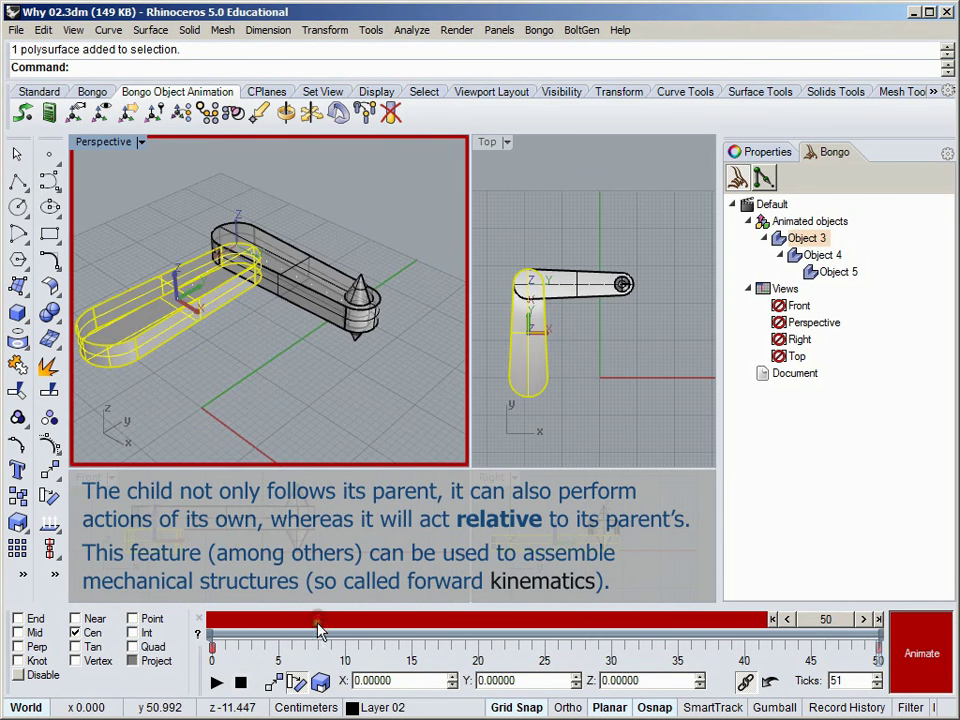
pyautogui.click(278, 680)
pyautogui.doubleClick(389, 680)
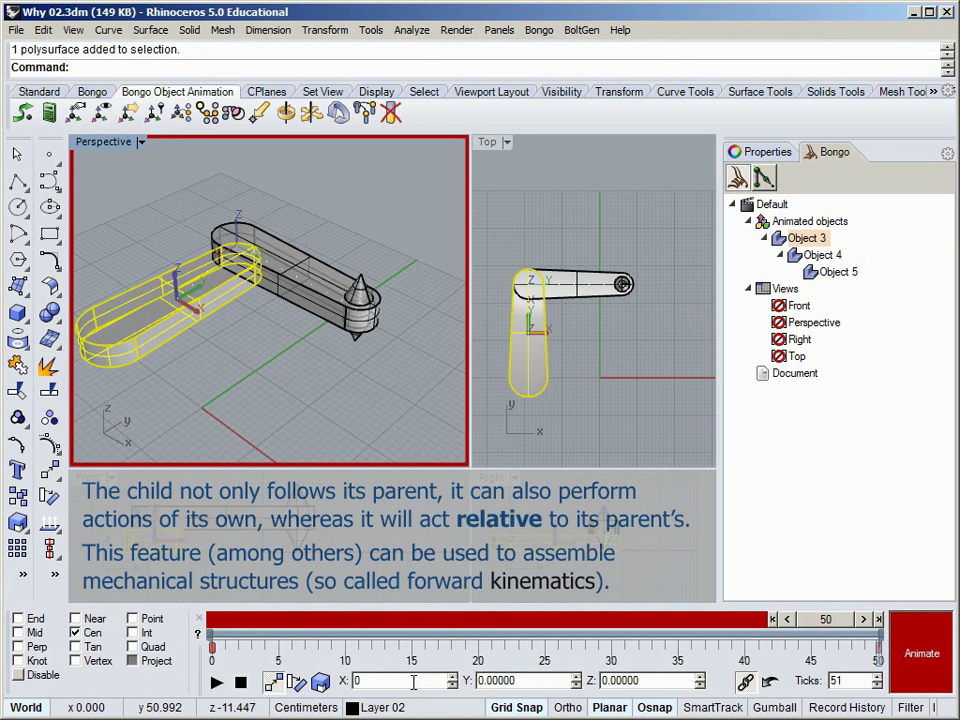
pyautogui.press('Return')
# Keyframe the lower arm at tick 50 with a Z rotation of 30 degrees and review the animation.
pyautogui.click(320, 682)
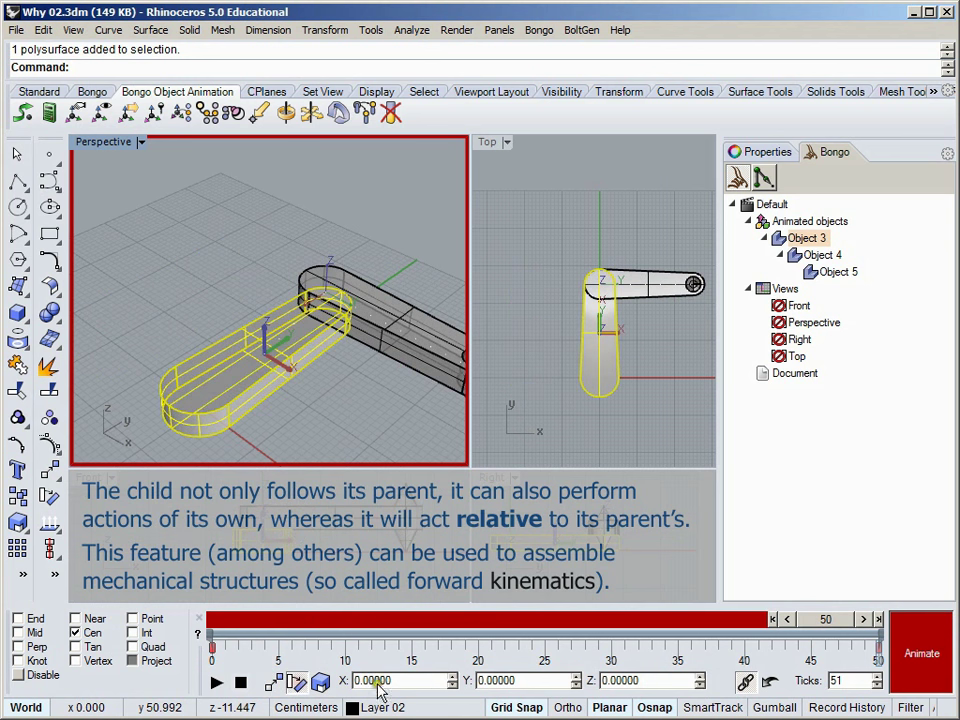
pyautogui.click(652, 683)
pyautogui.write('30')
pyautogui.press('Return')
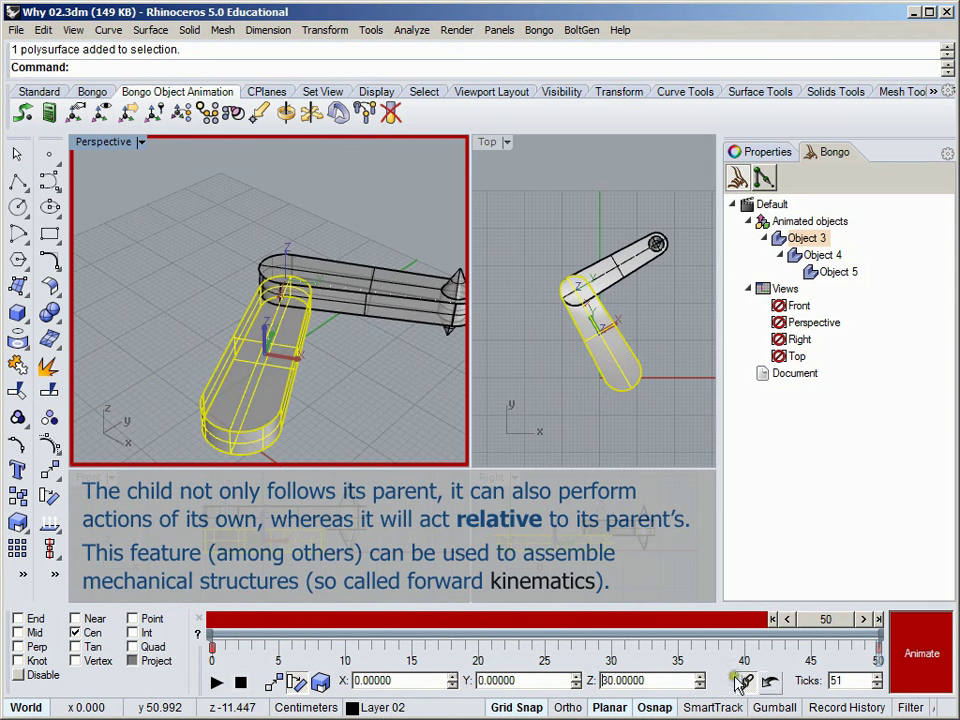
pyautogui.click(921, 653)
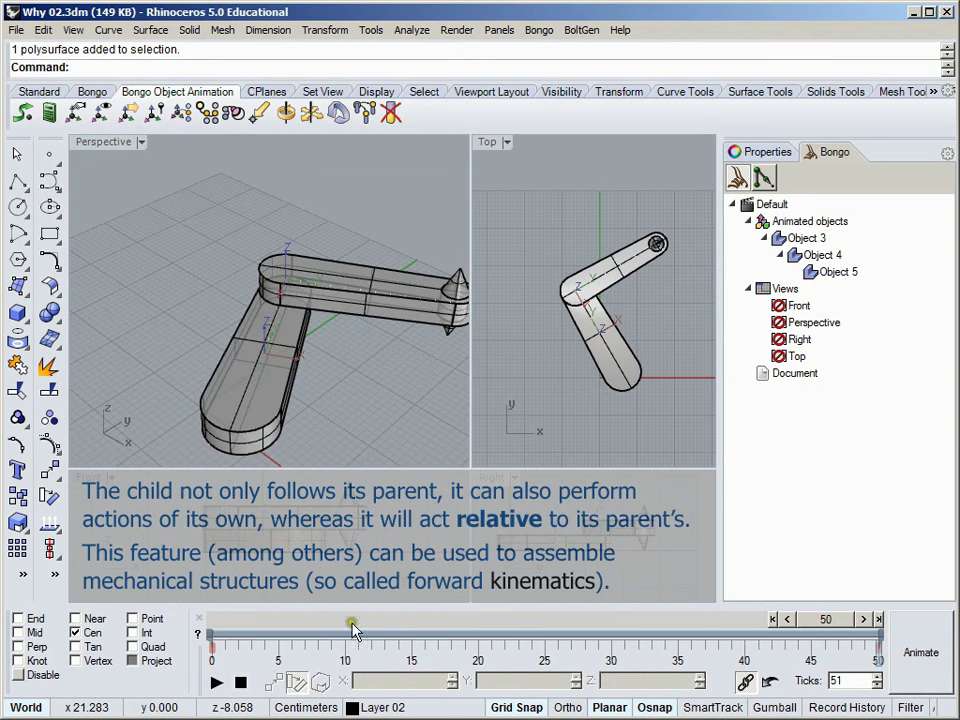
pyautogui.click(215, 683)
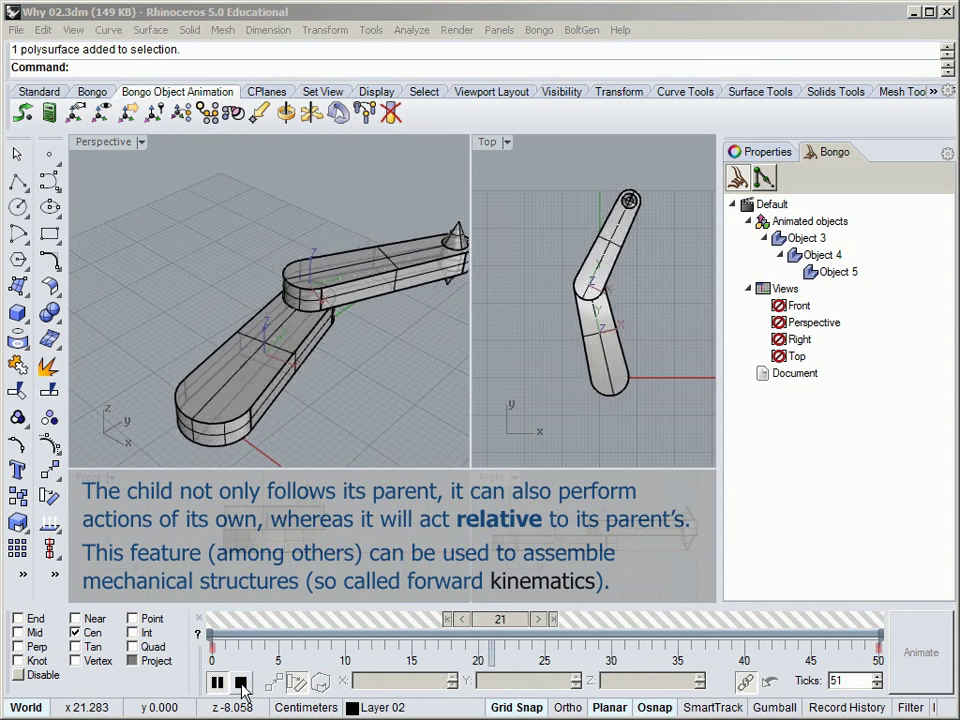
pyautogui.click(240, 683)
# Move the lower arm's pivot to the center of its free rounded end and play the animation to review it.
pyautogui.click(262, 330)
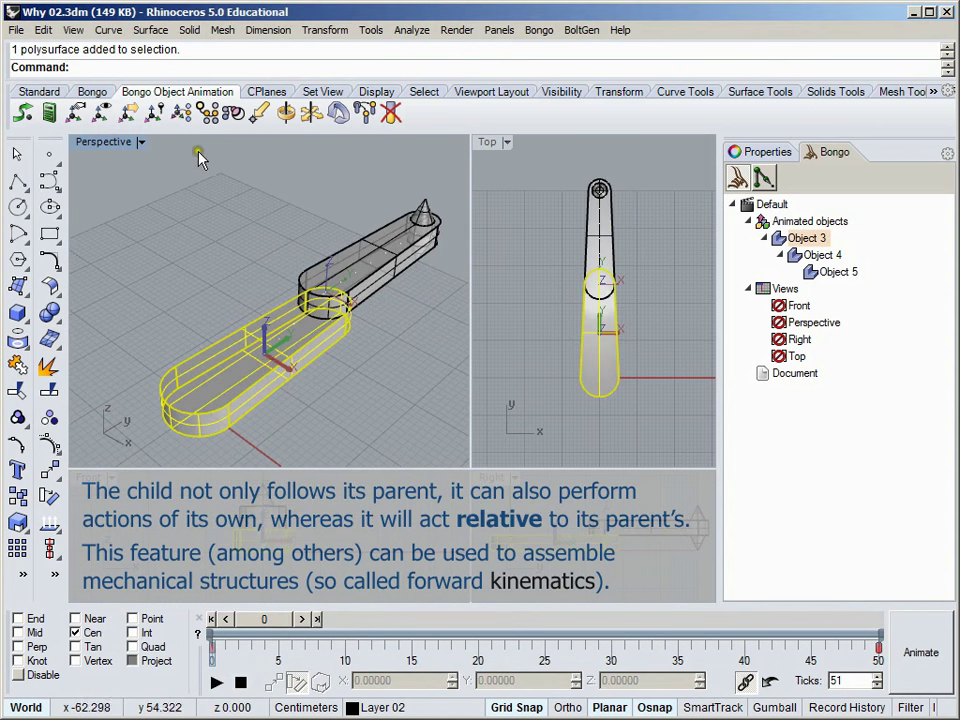
pyautogui.click(130, 111)
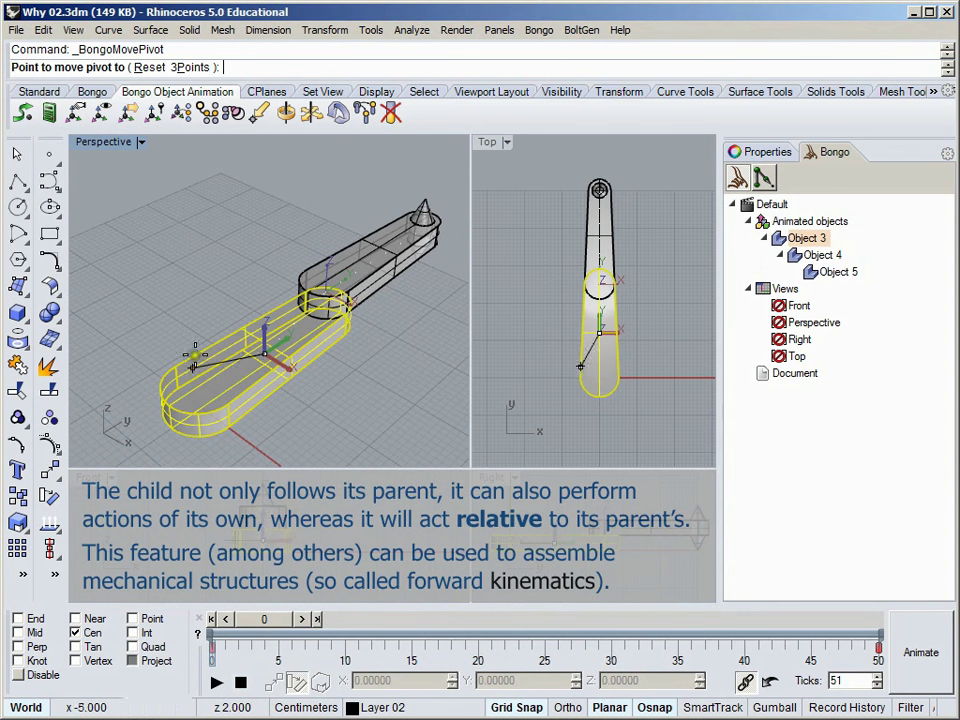
pyautogui.click(196, 416)
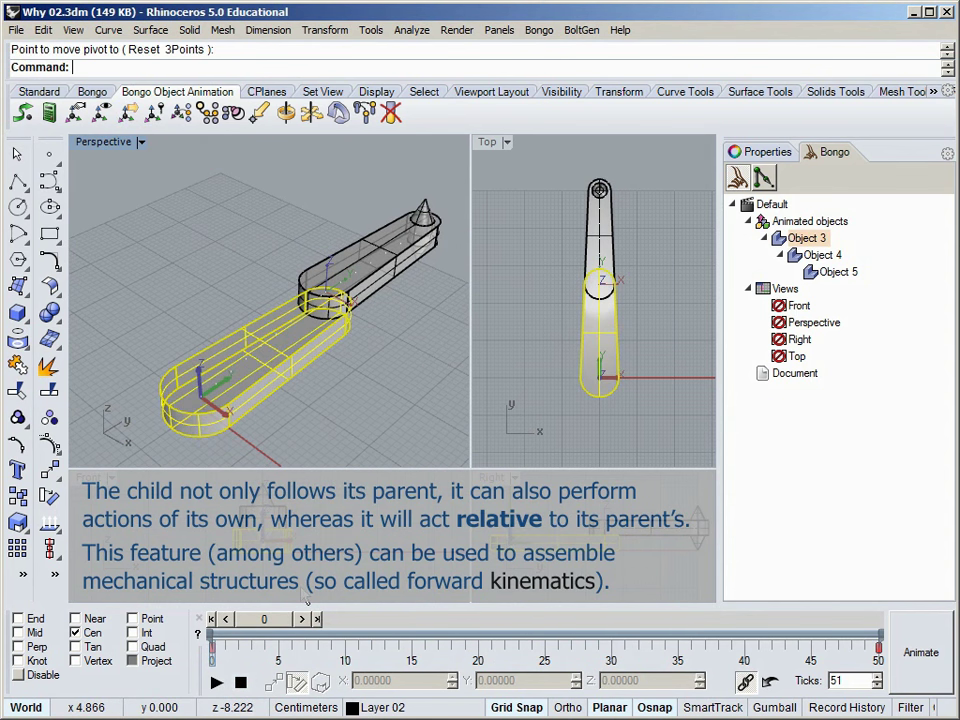
pyautogui.press('Escape')
pyautogui.click(218, 682)
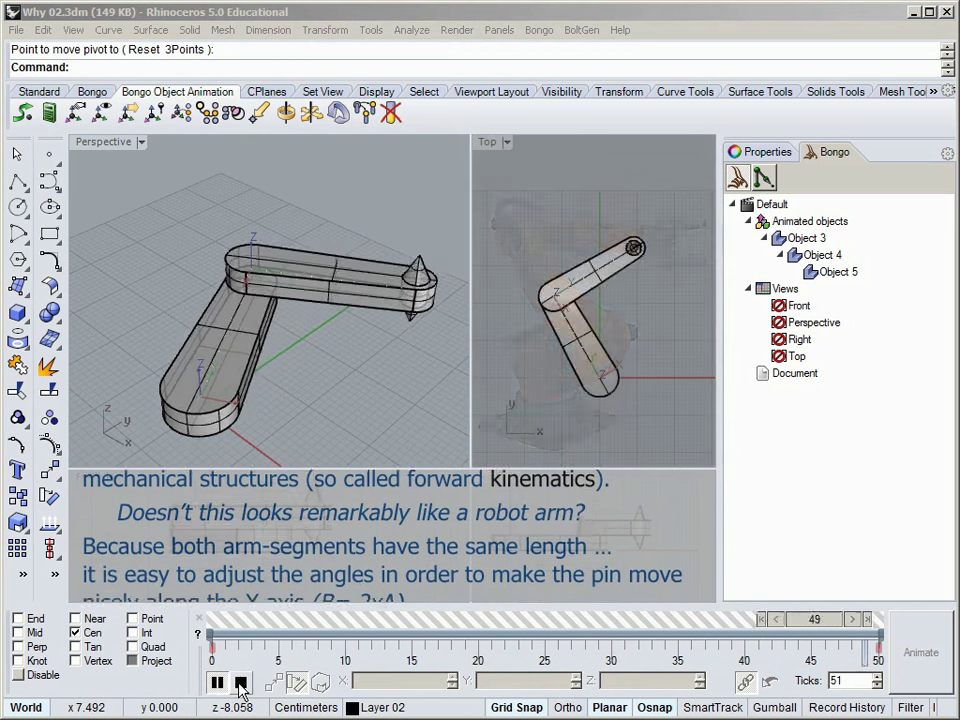
pyautogui.click(240, 683)
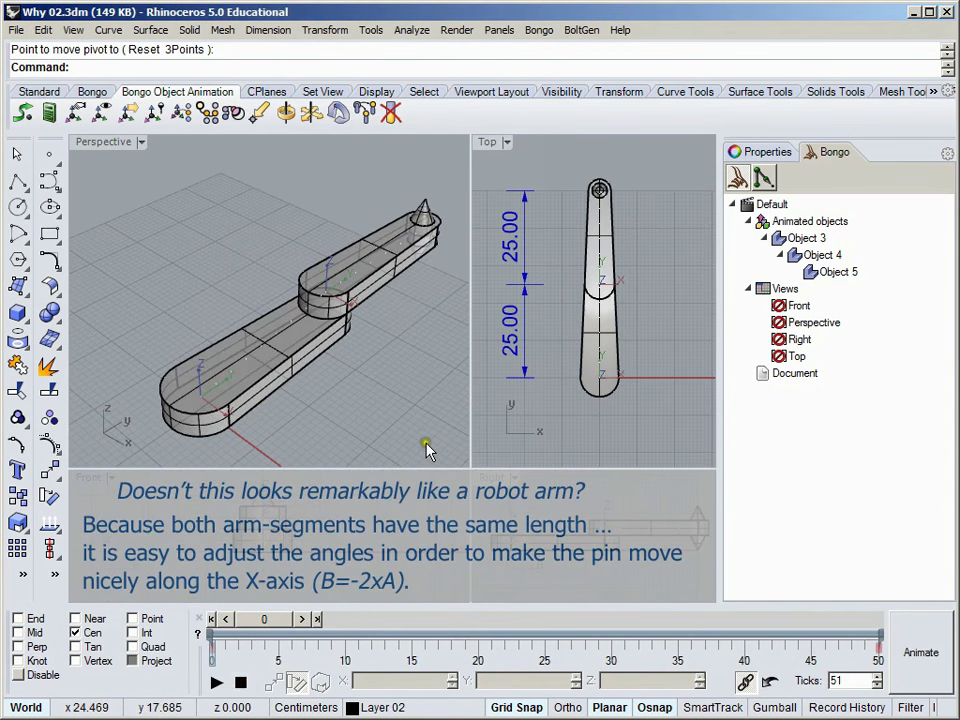
# Change the upper arm's Z rotation at tick 50 to -60 degrees and play the animation.
pyautogui.click(398, 268)
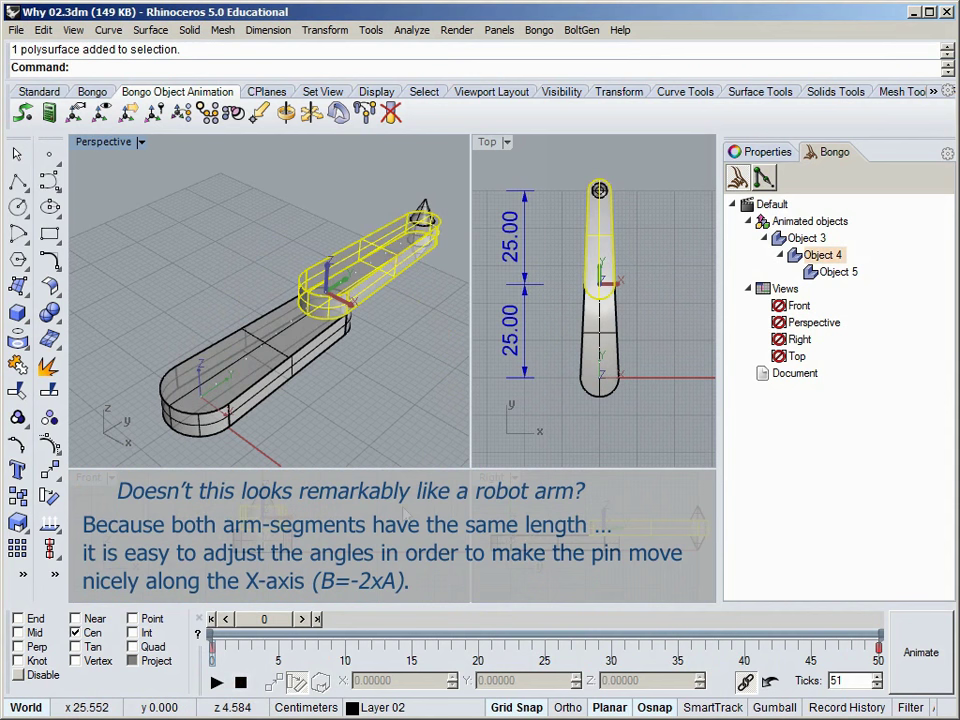
pyautogui.moveTo(325, 621); pyautogui.dragTo(879, 619)
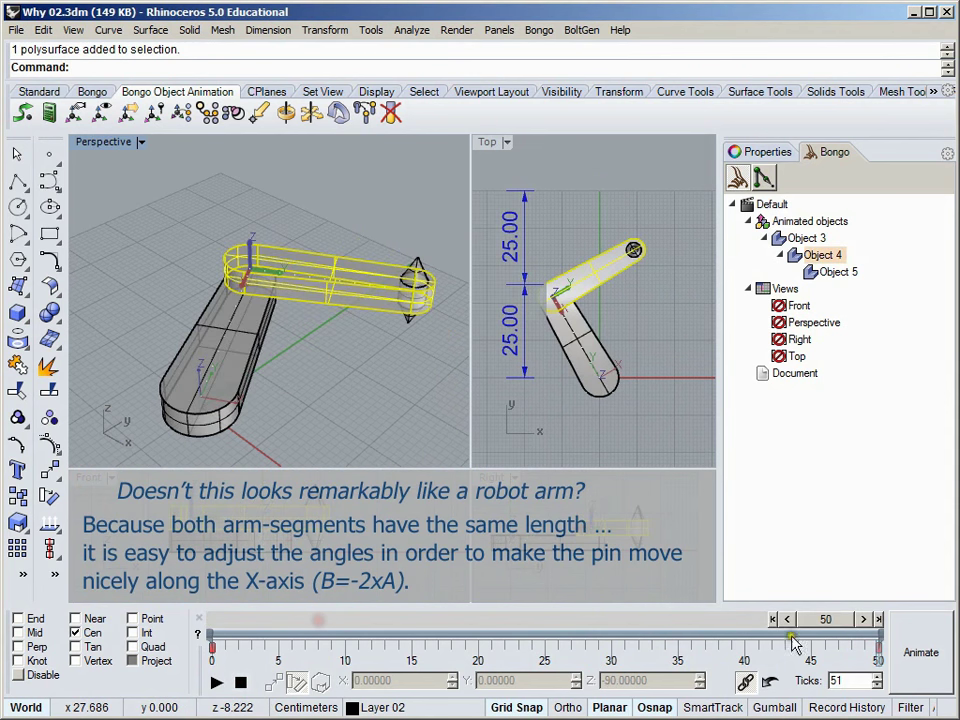
pyautogui.click(921, 655)
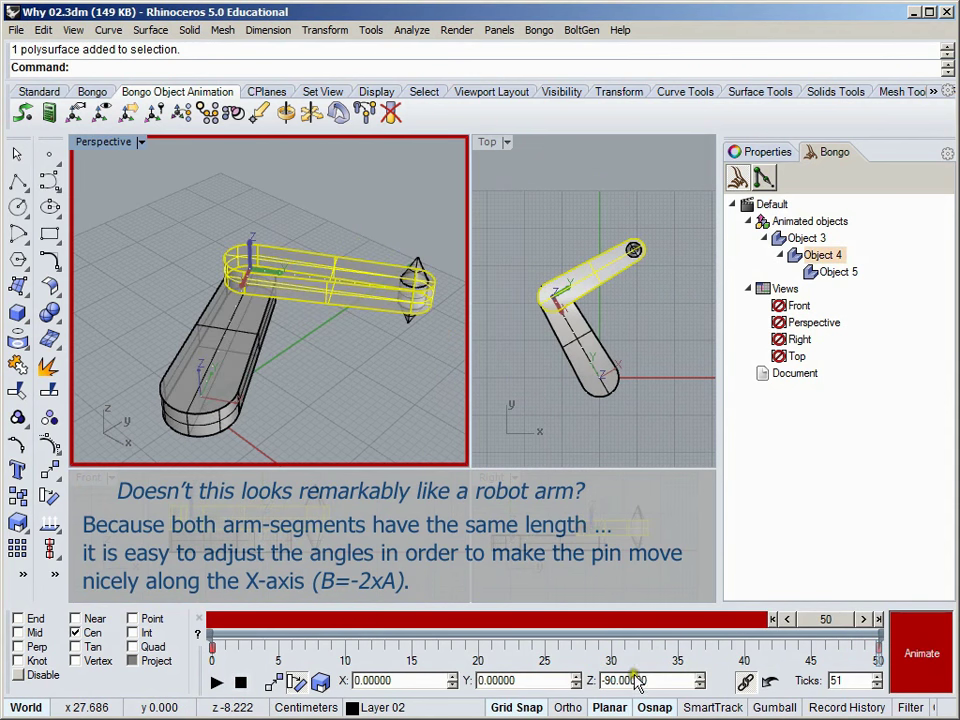
pyautogui.doubleClick(636, 681)
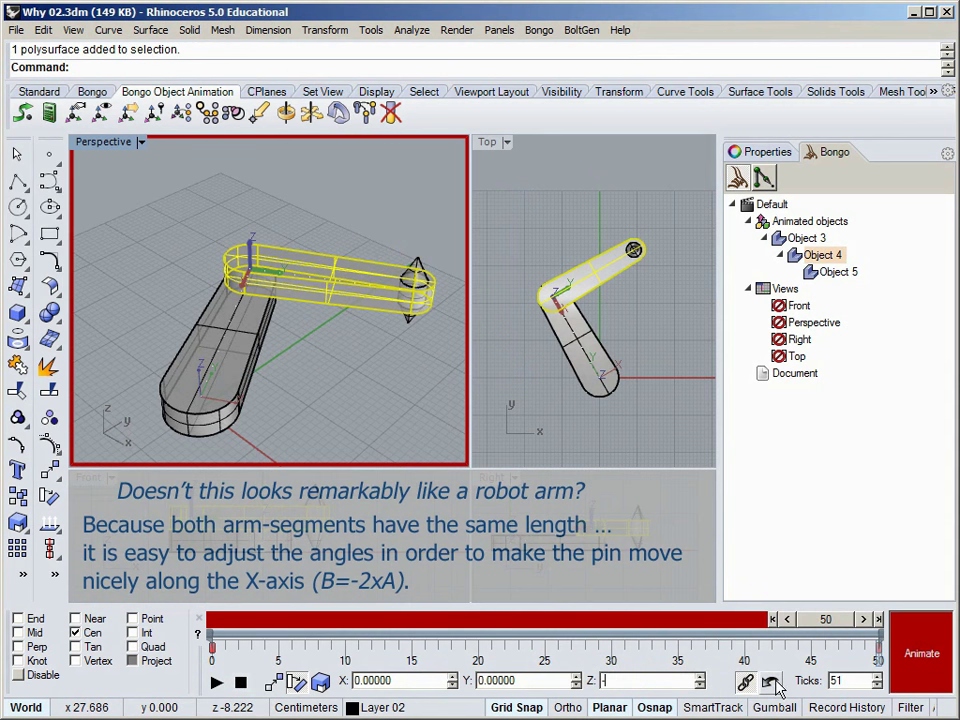
pyautogui.press('Return')
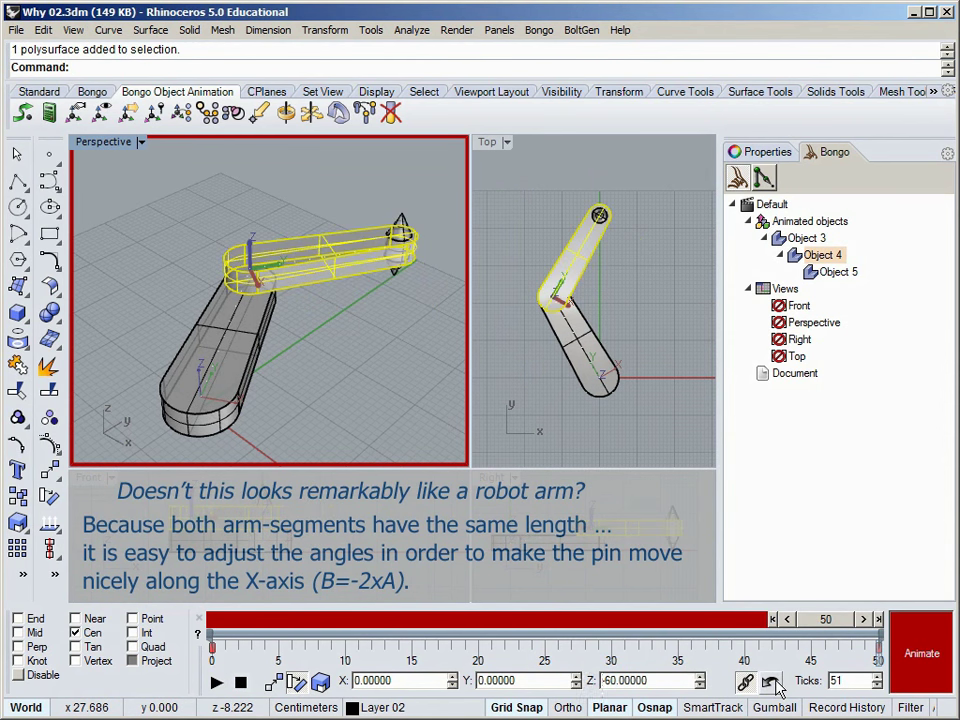
pyautogui.click(913, 660)
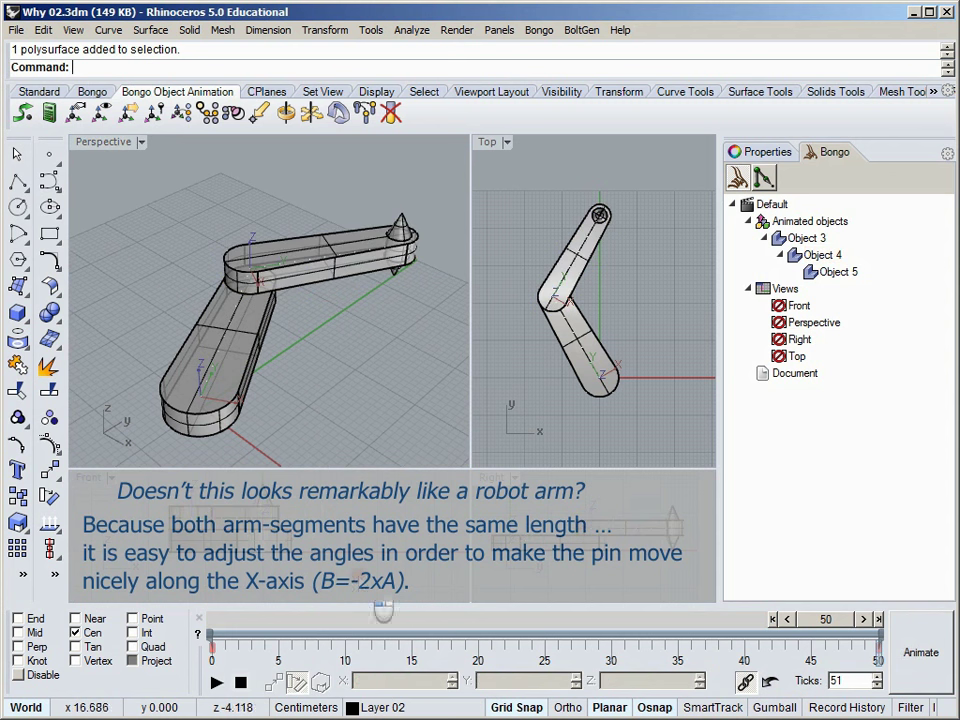
pyautogui.click(215, 683)
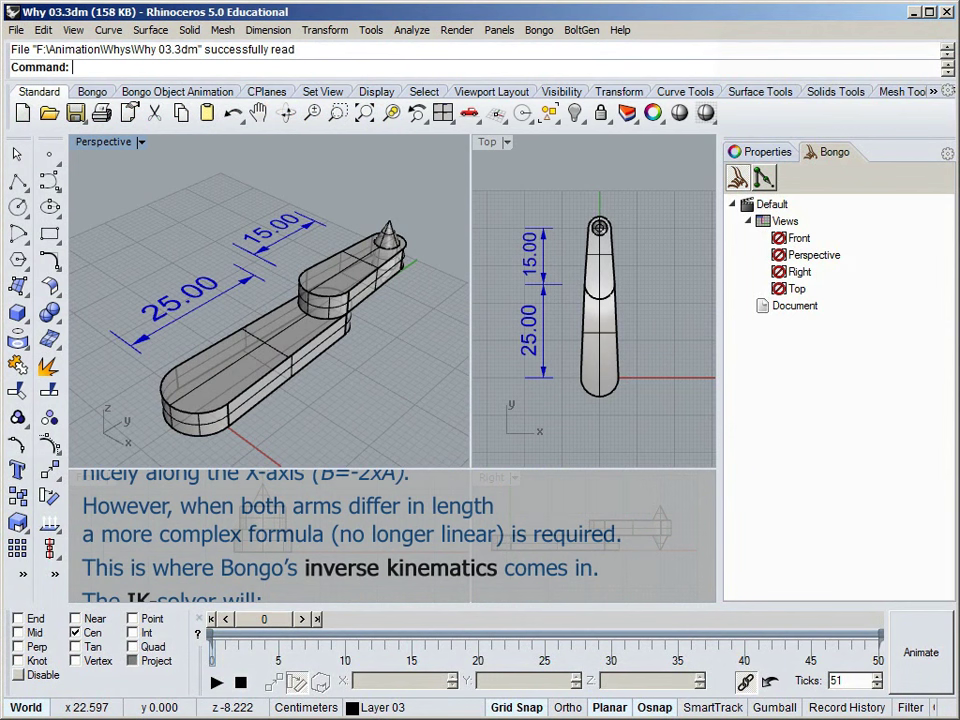
# In Why 03.3dm, make the upper arm a child of the lower arm and the pin a child of the upper arm.
pyautogui.click(253, 390)
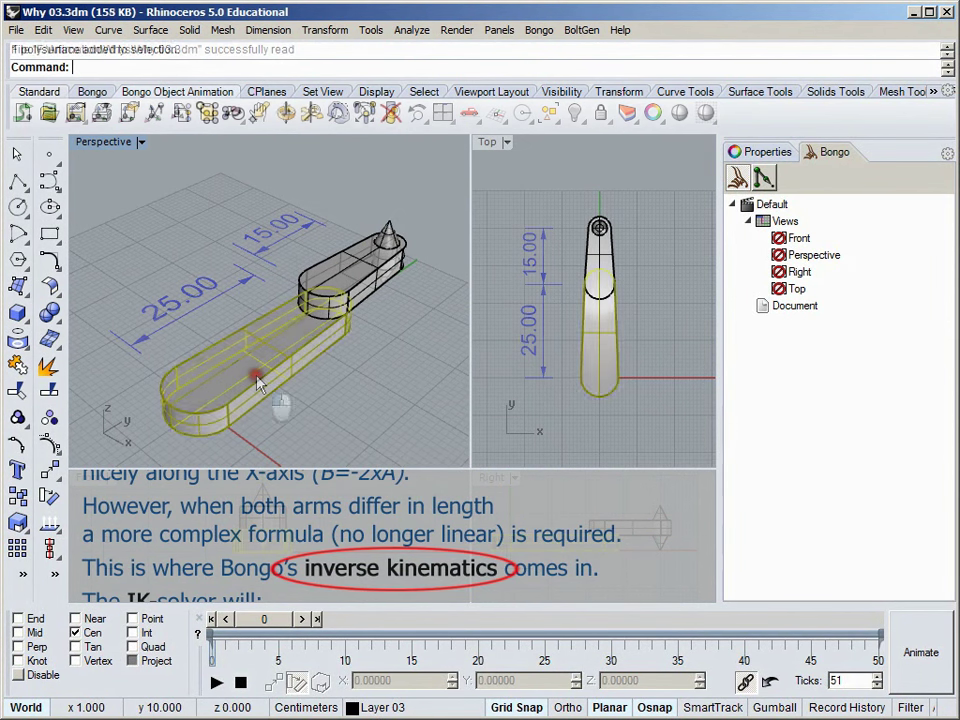
pyautogui.click(206, 110)
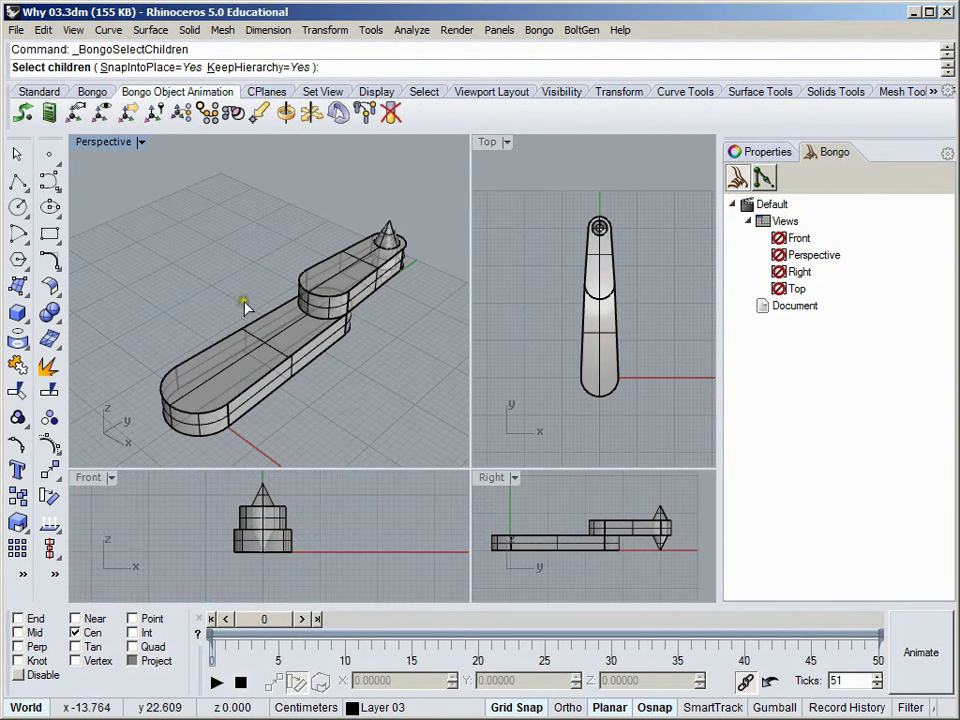
pyautogui.click(320, 270)
pyautogui.rightClick(414, 352)
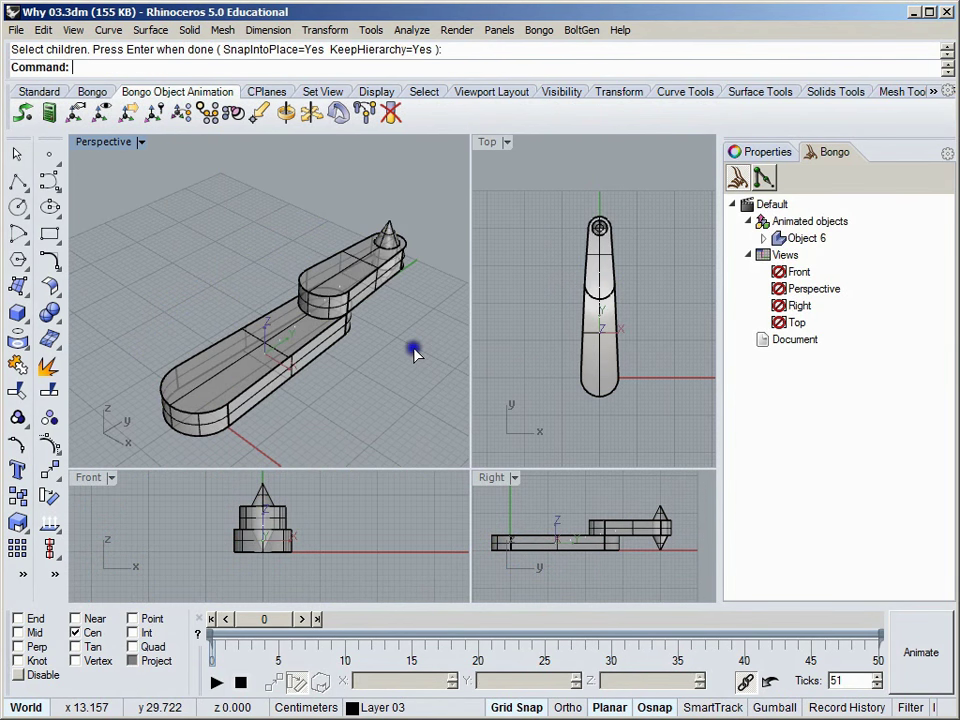
pyautogui.click(370, 288)
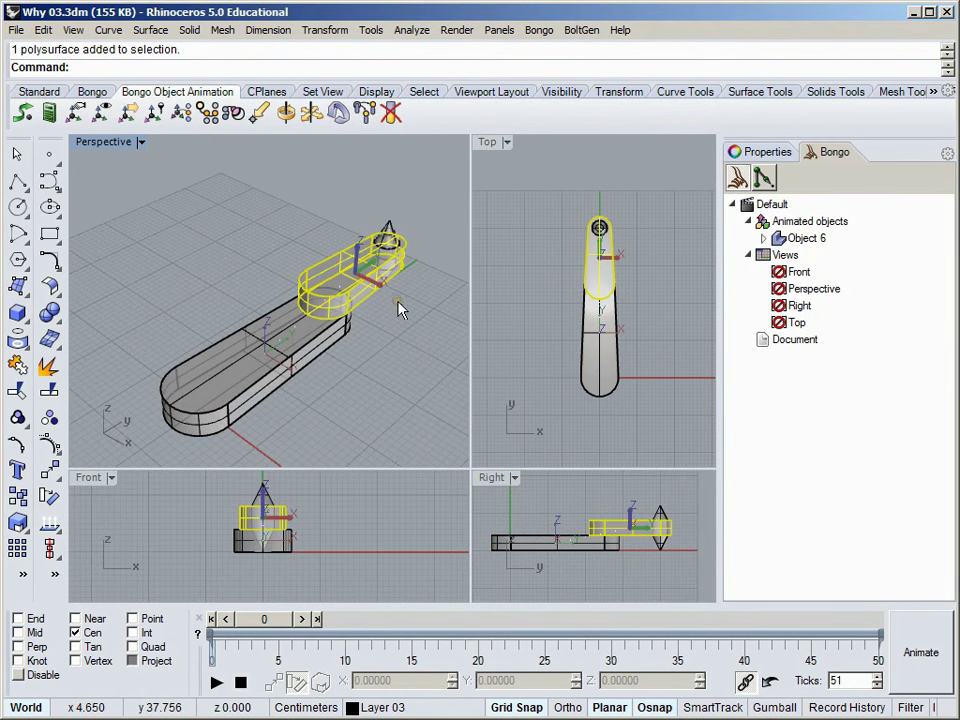
pyautogui.rightClick(397, 300)
pyautogui.click(390, 232)
pyautogui.rightClick(420, 308)
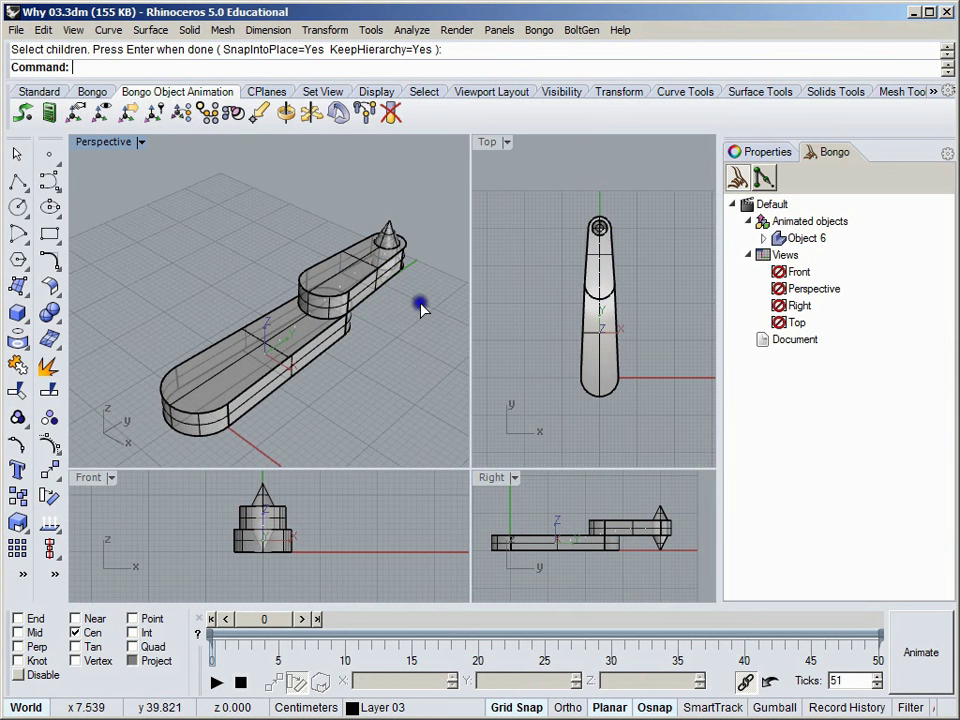
# Expand all levels of the lower arm's hierarchy in the animated objects tree.
pyautogui.click(781, 242)
pyautogui.rightClick(781, 242)
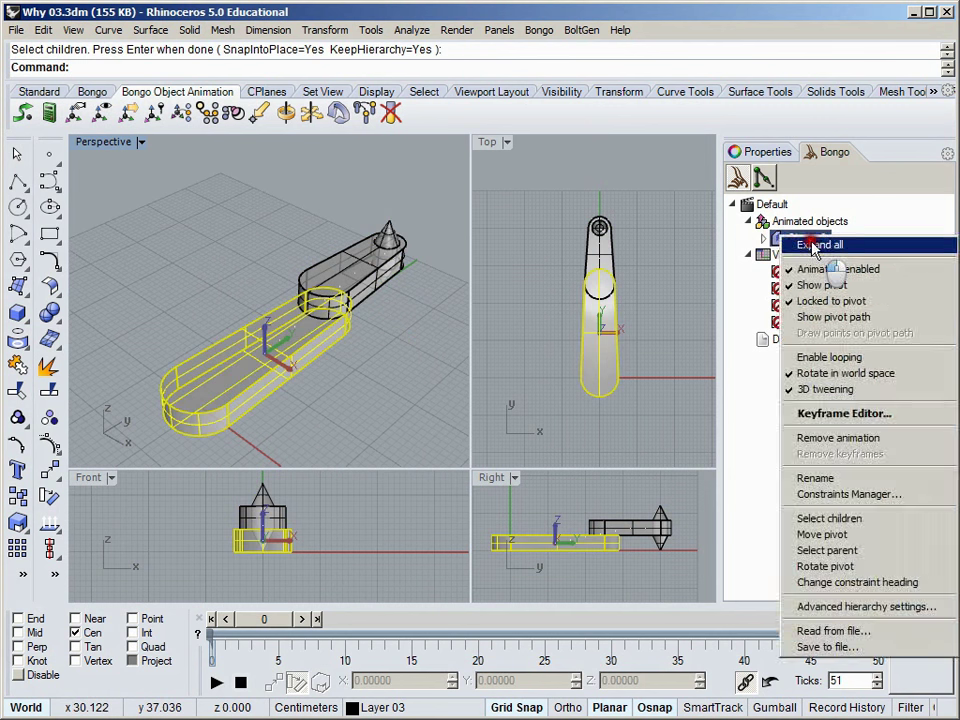
pyautogui.click(820, 242)
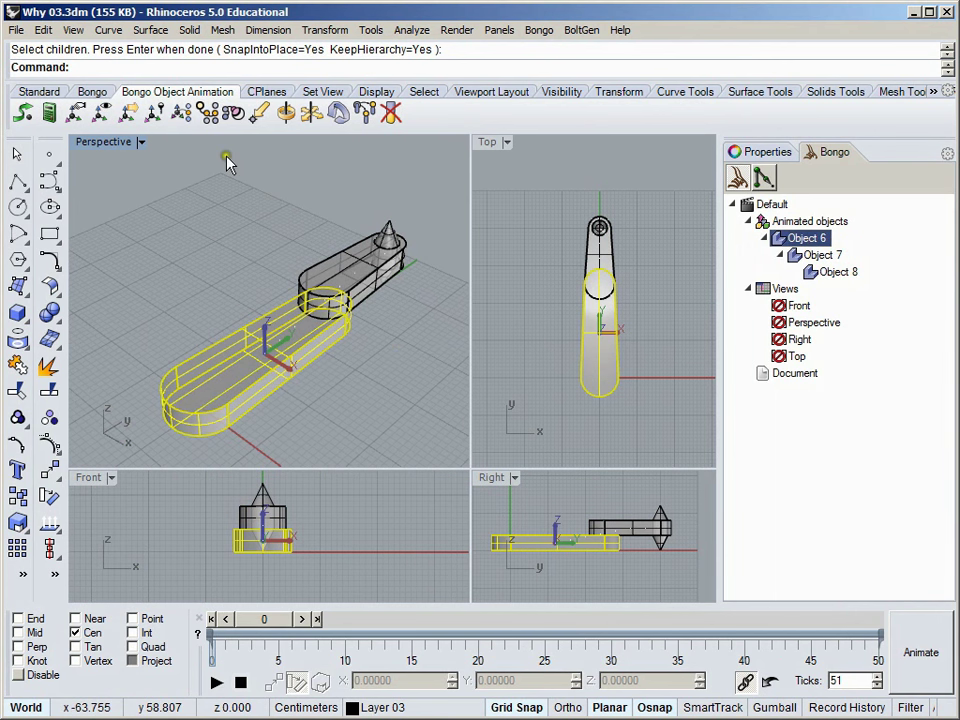
# Move the lower arm's pivot to the center of its free rounded end and the upper arm's pivot to its rounded end's center at the joint.
pyautogui.click(129, 112)
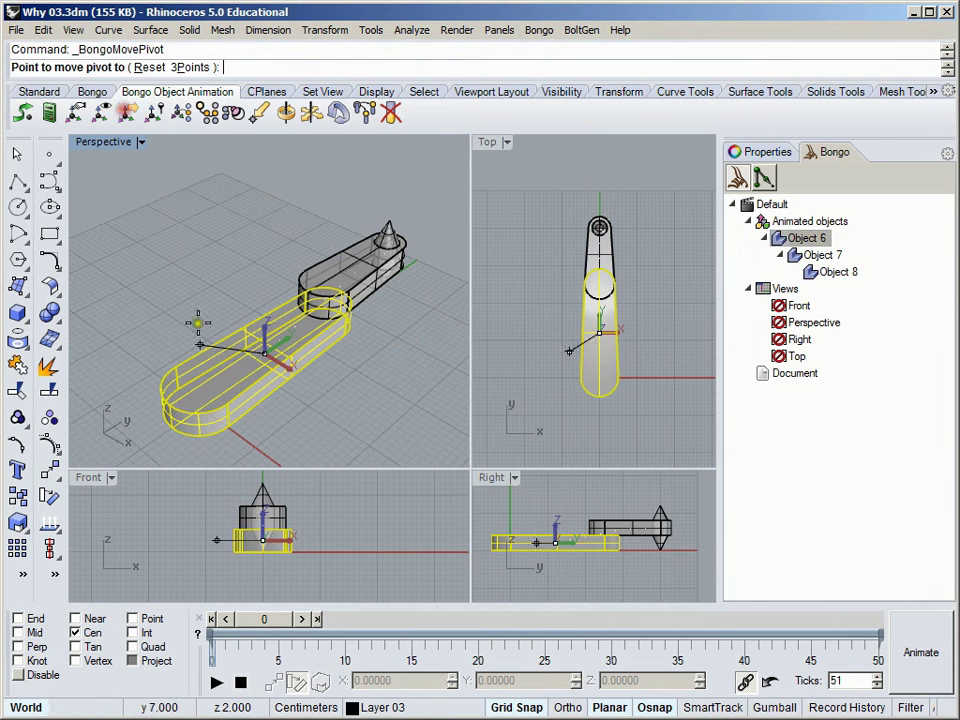
pyautogui.click(199, 408)
pyautogui.click(338, 264)
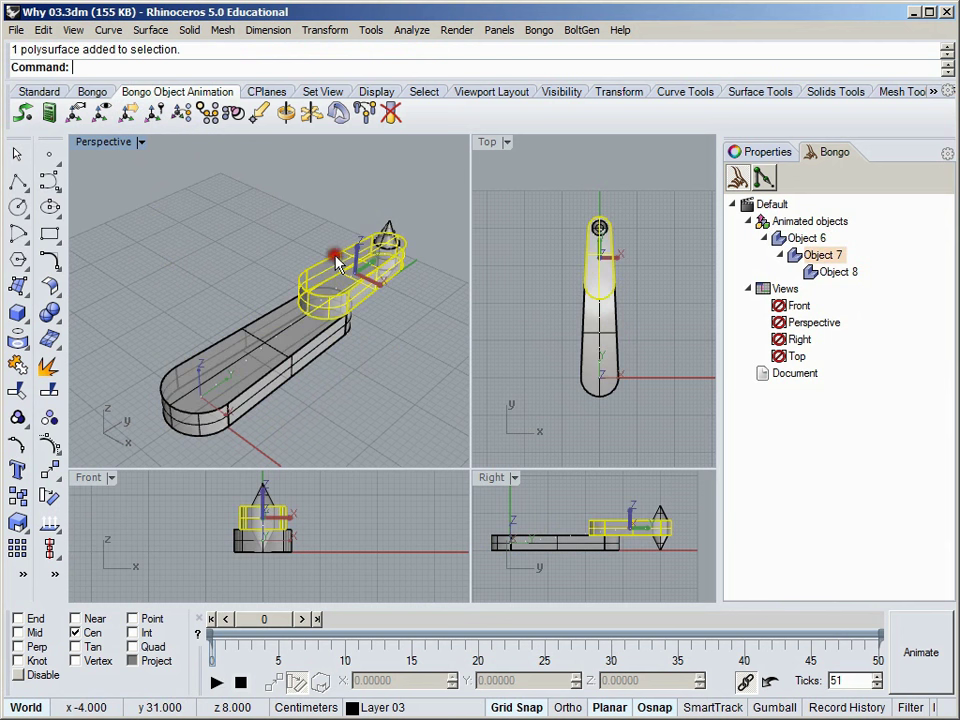
pyautogui.click(129, 112)
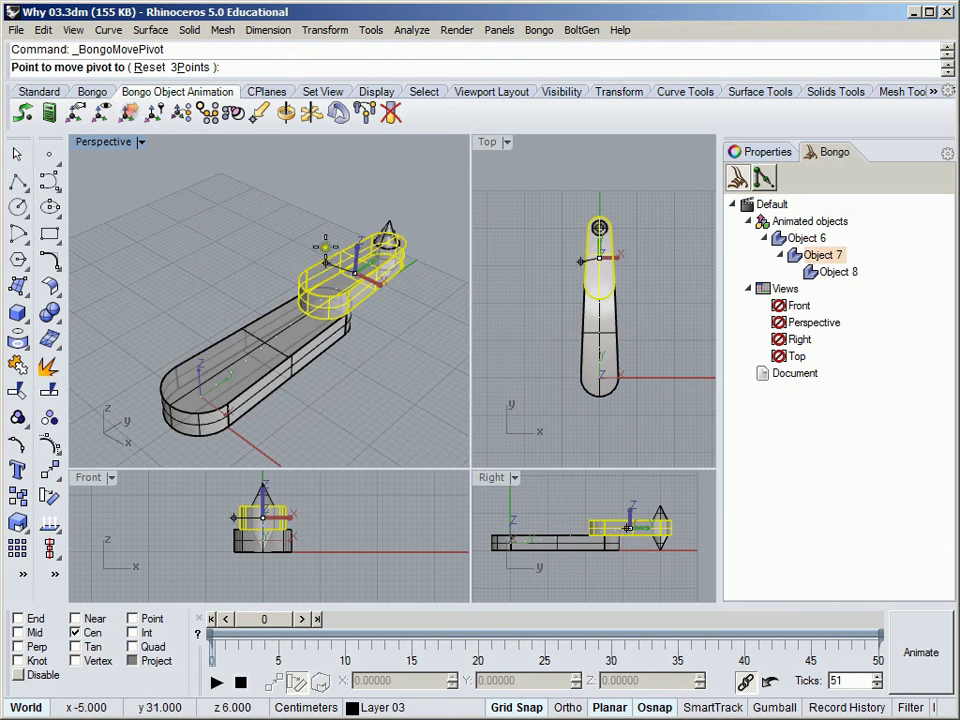
pyautogui.click(312, 296)
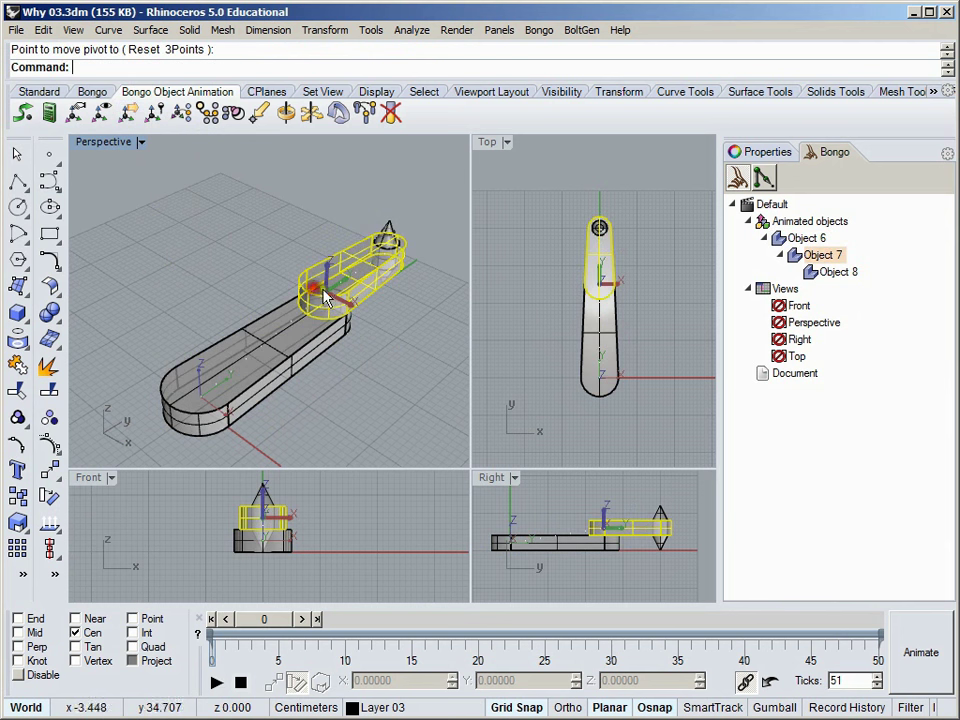
# Move the pin's pivot to its lower tip, using only the End object snap.
pyautogui.click(389, 230)
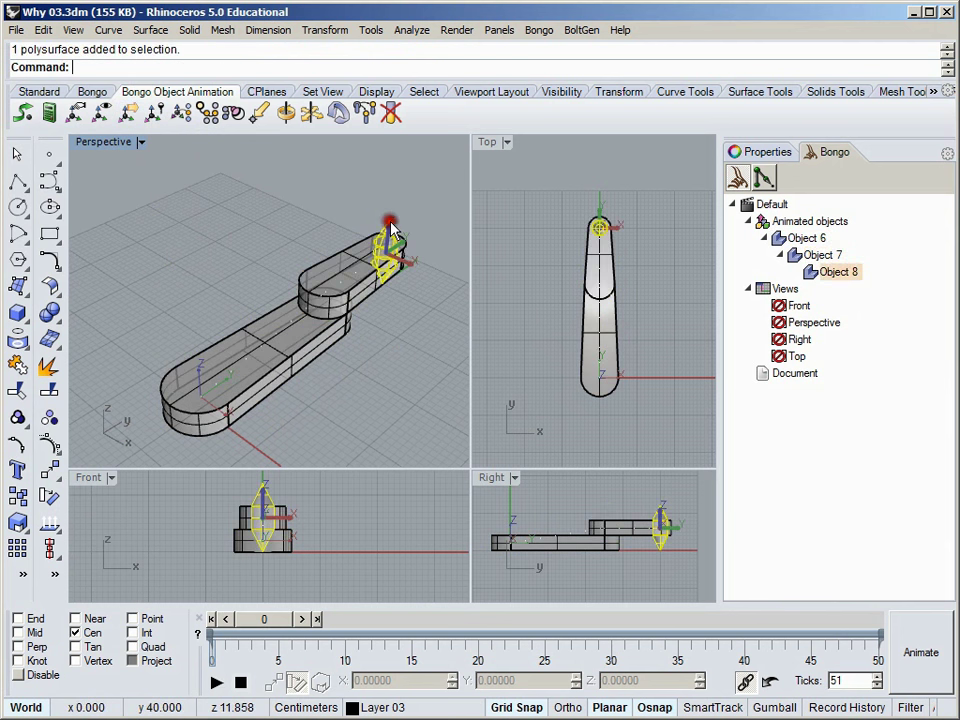
pyautogui.click(129, 112)
pyautogui.click(38, 619)
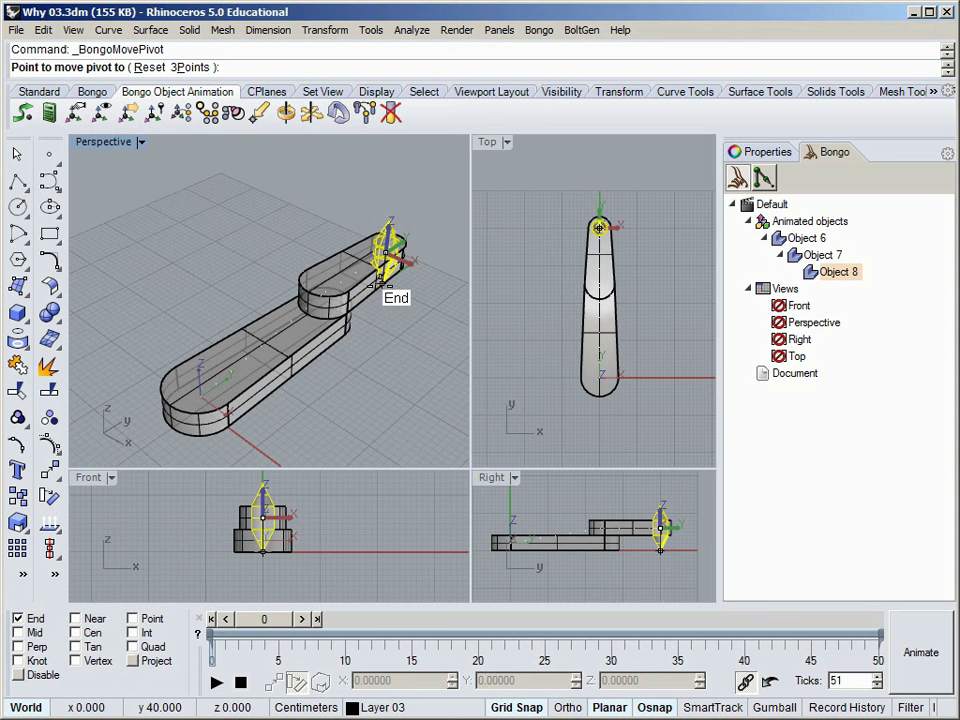
pyautogui.click(380, 285)
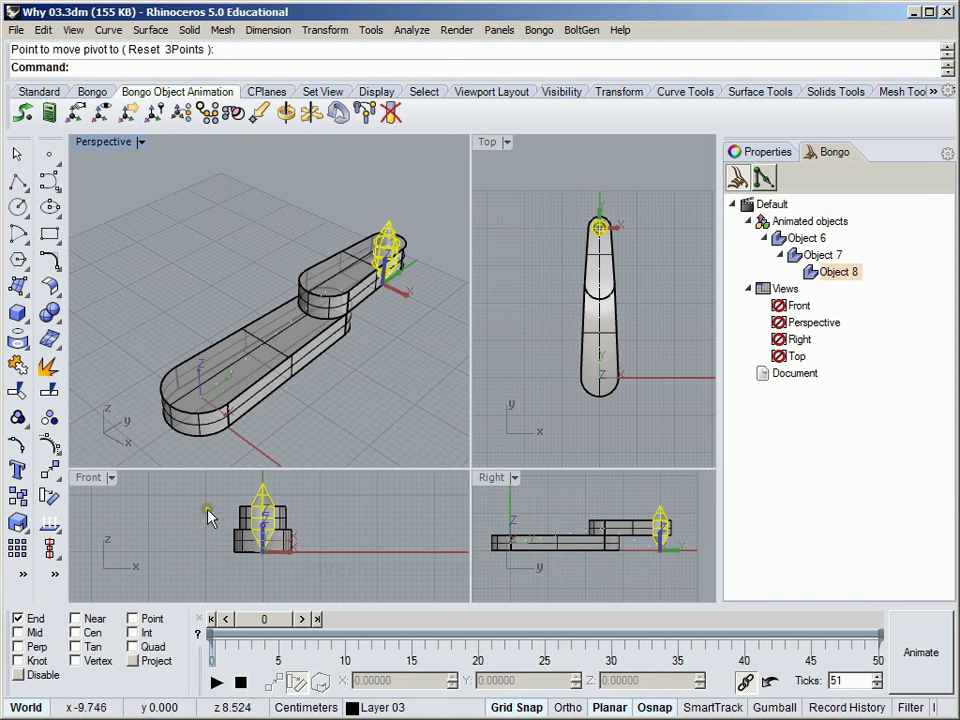
# Animate the lower arm to rotate 33 degrees about Z at tick 50.
pyautogui.click(248, 392)
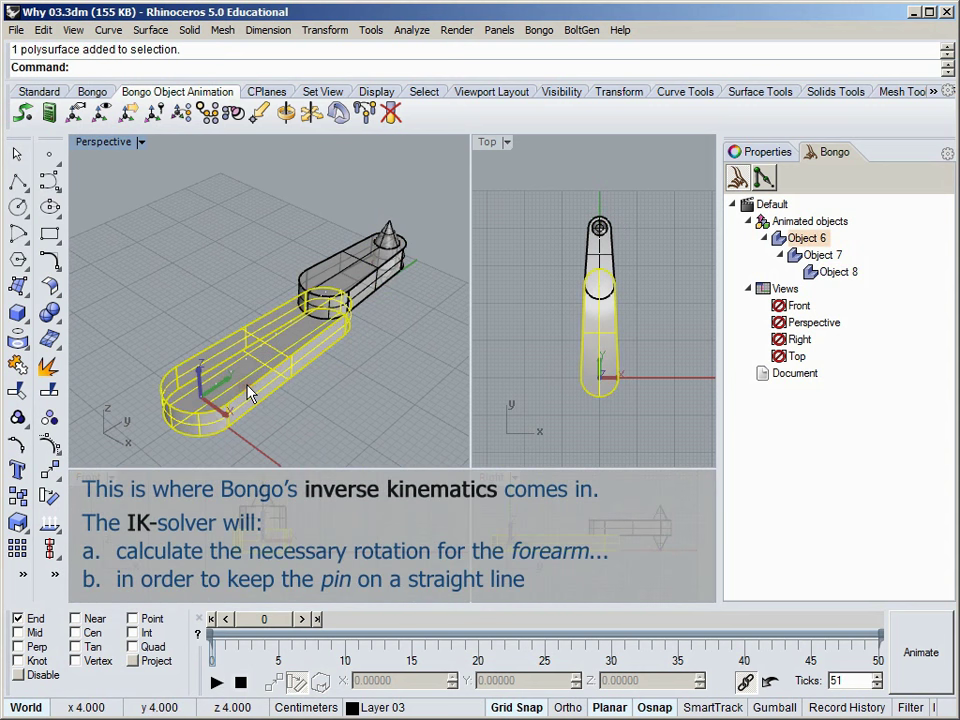
pyautogui.click(920, 656)
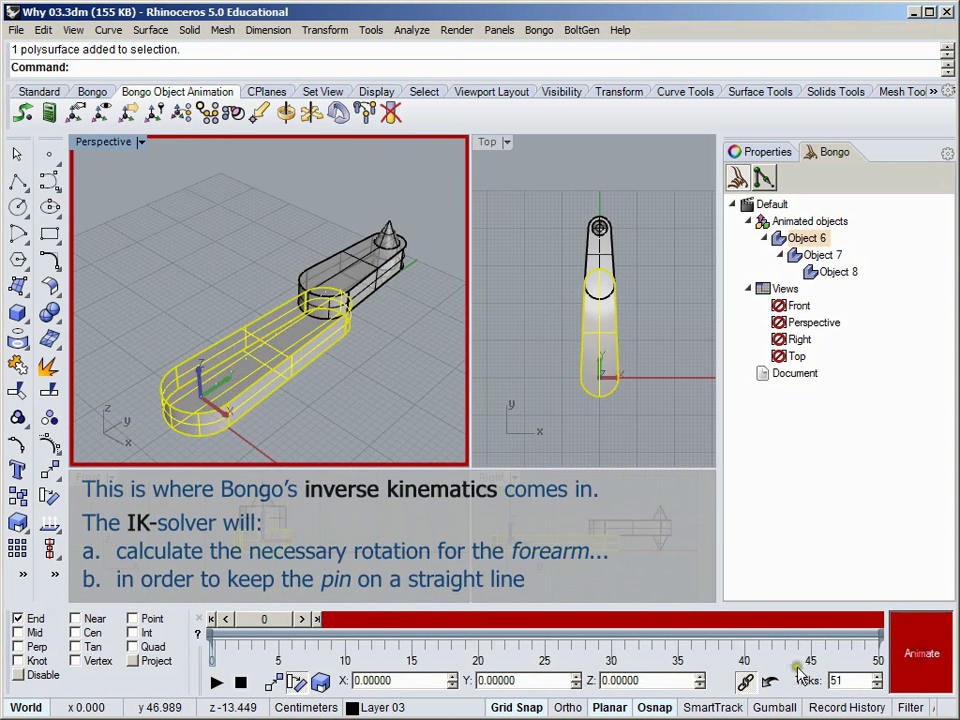
pyautogui.click(321, 622)
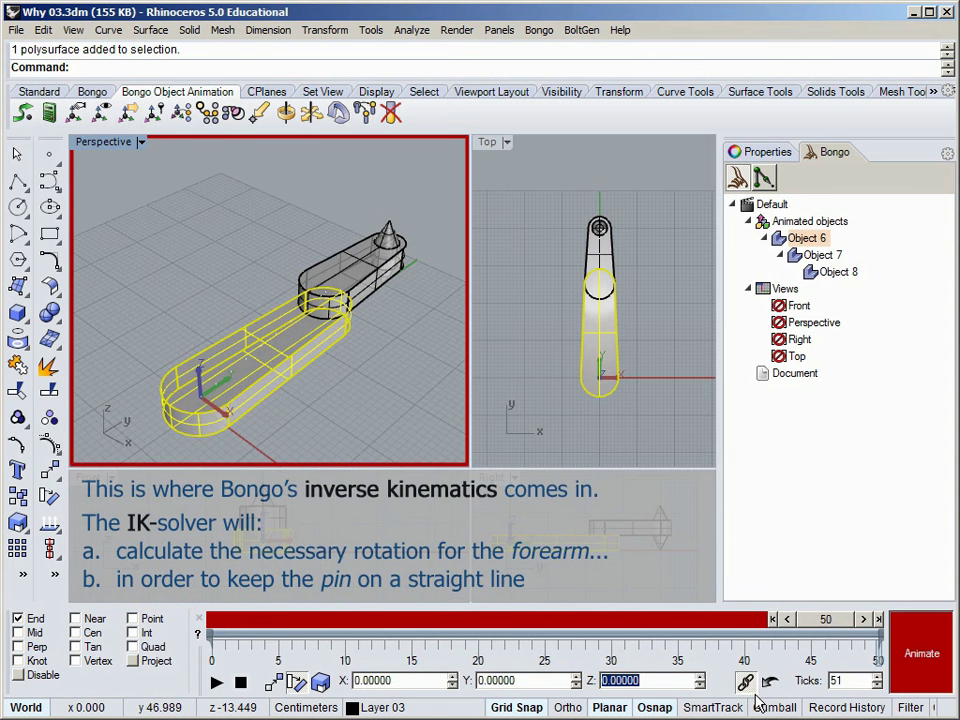
pyautogui.press('Return')
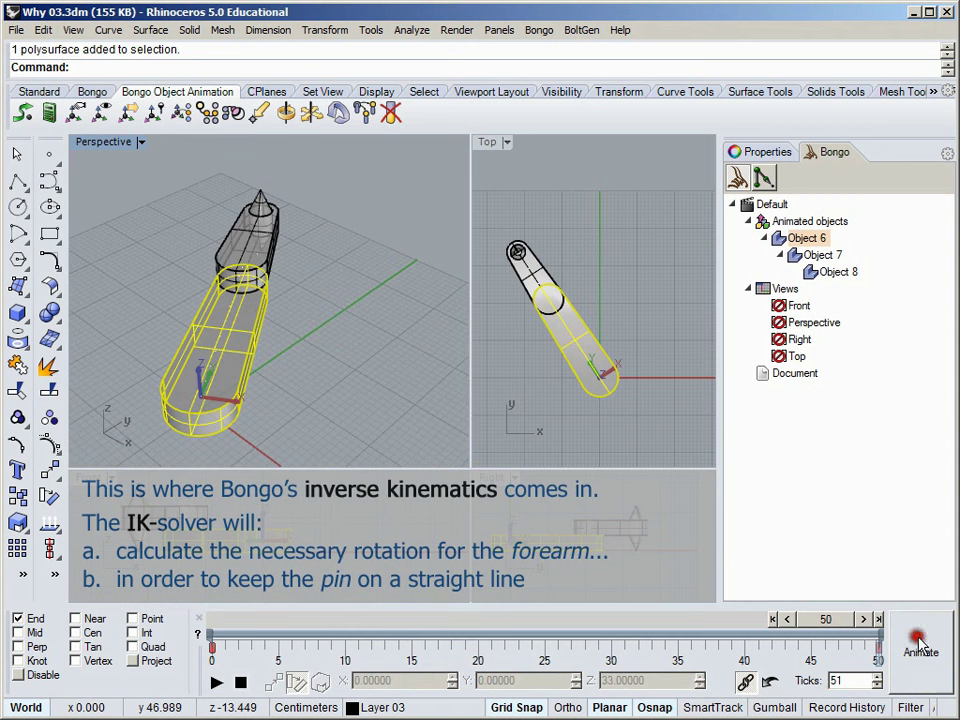
# Make the upper arm part of an IK chain as a hinge joint rotating about Z.
pyautogui.click(272, 252)
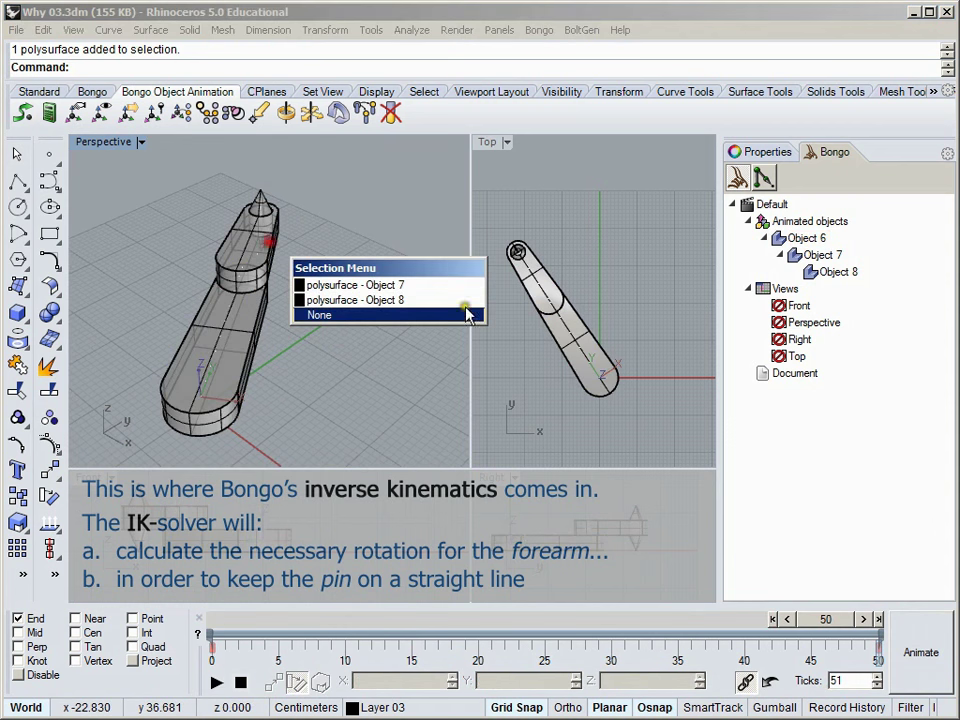
pyautogui.click(405, 286)
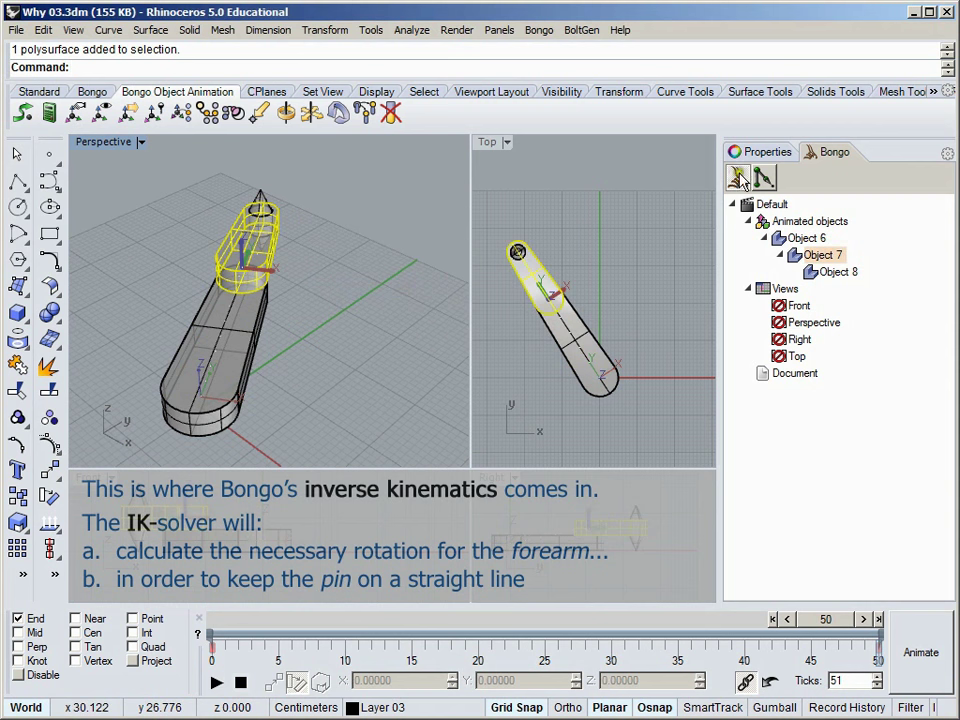
pyautogui.click(760, 152)
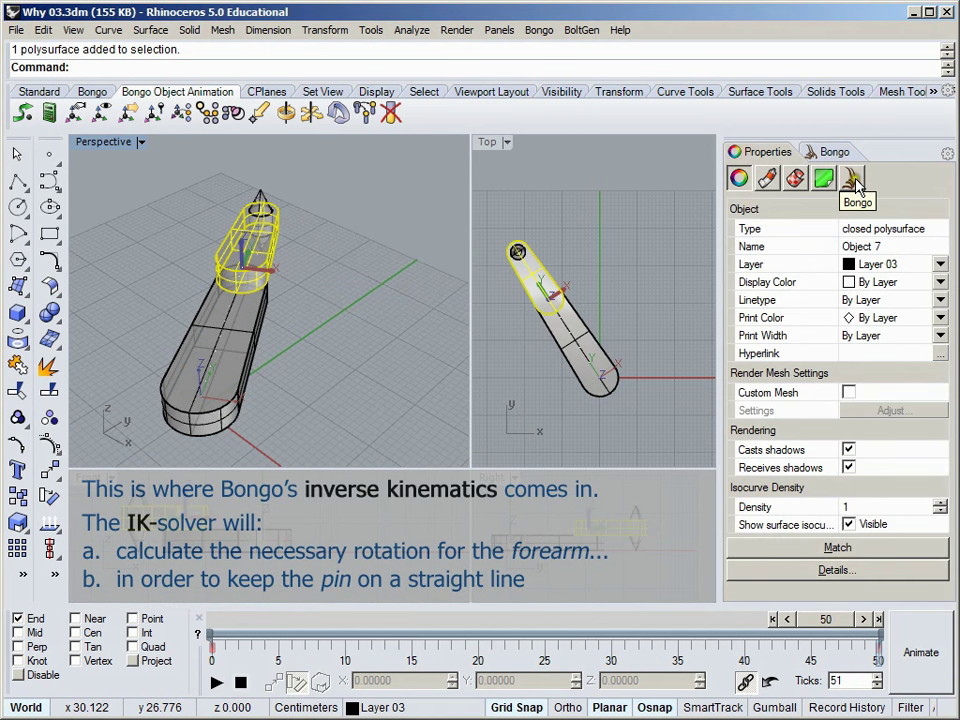
pyautogui.click(852, 180)
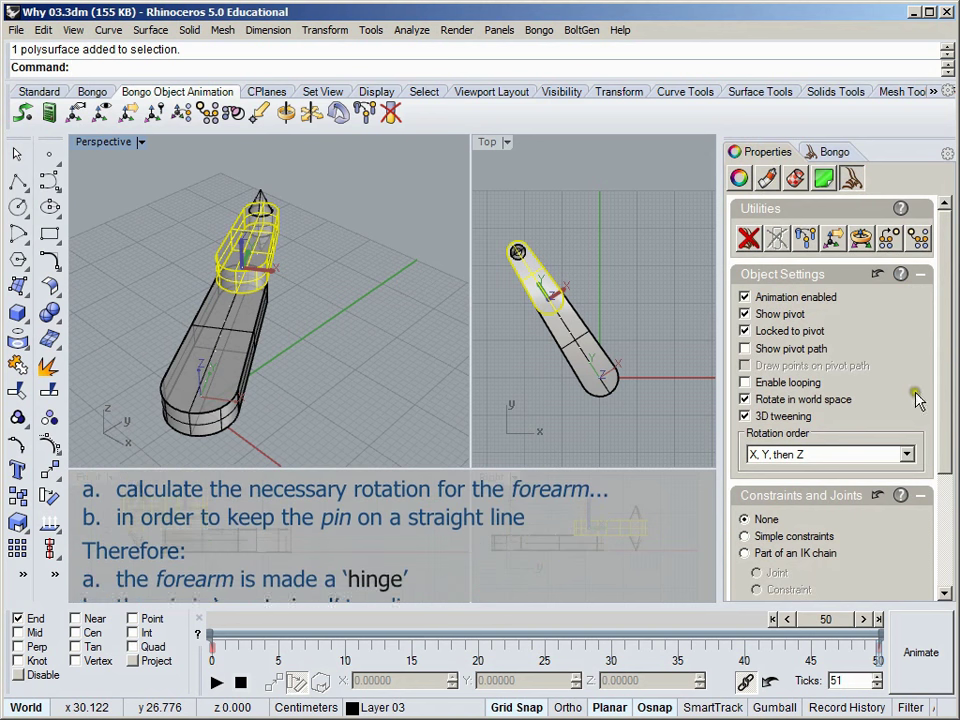
pyautogui.click(945, 493)
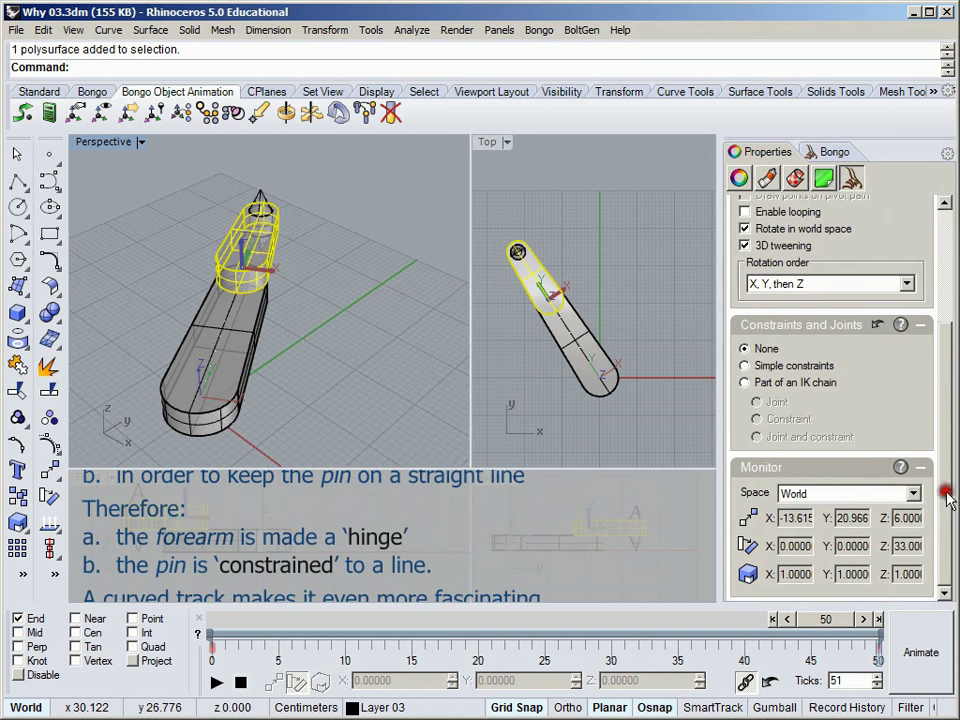
pyautogui.click(800, 390)
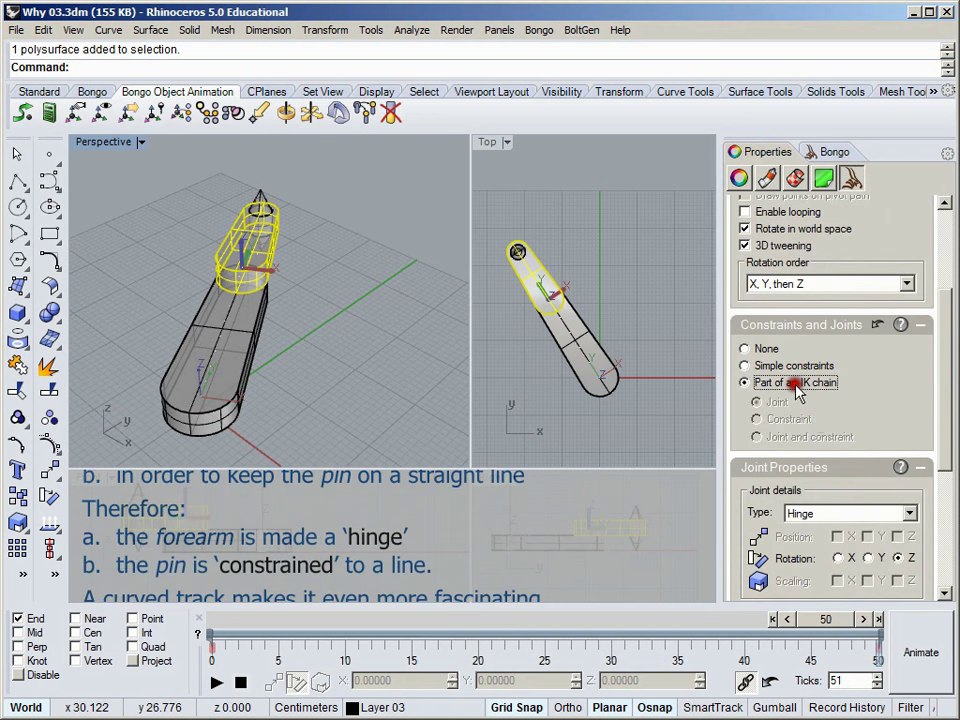
# Draw a straight polyline along the Y axis from x 0, y 27 to just beyond the axis's far end.
pyautogui.click(20, 182)
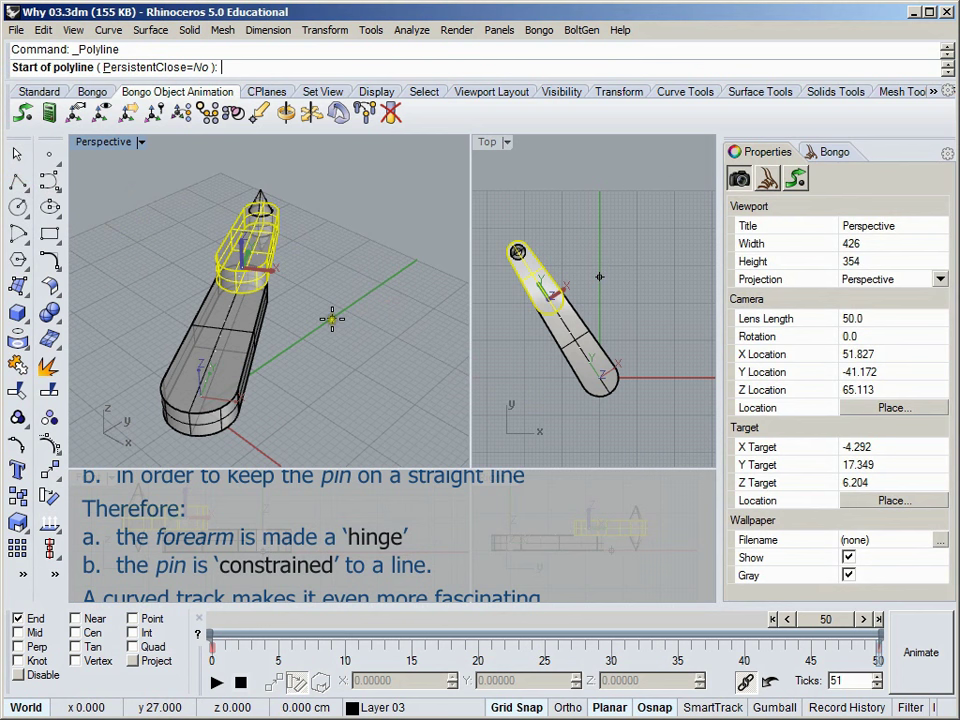
pyautogui.click(332, 319)
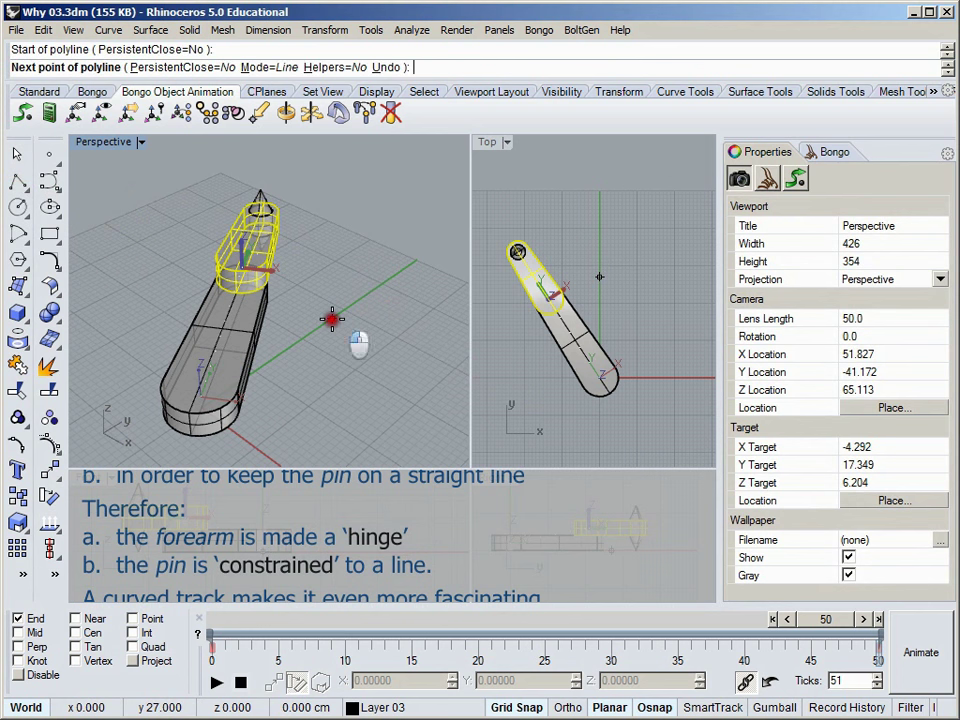
pyautogui.click(423, 256)
pyautogui.press('Return')
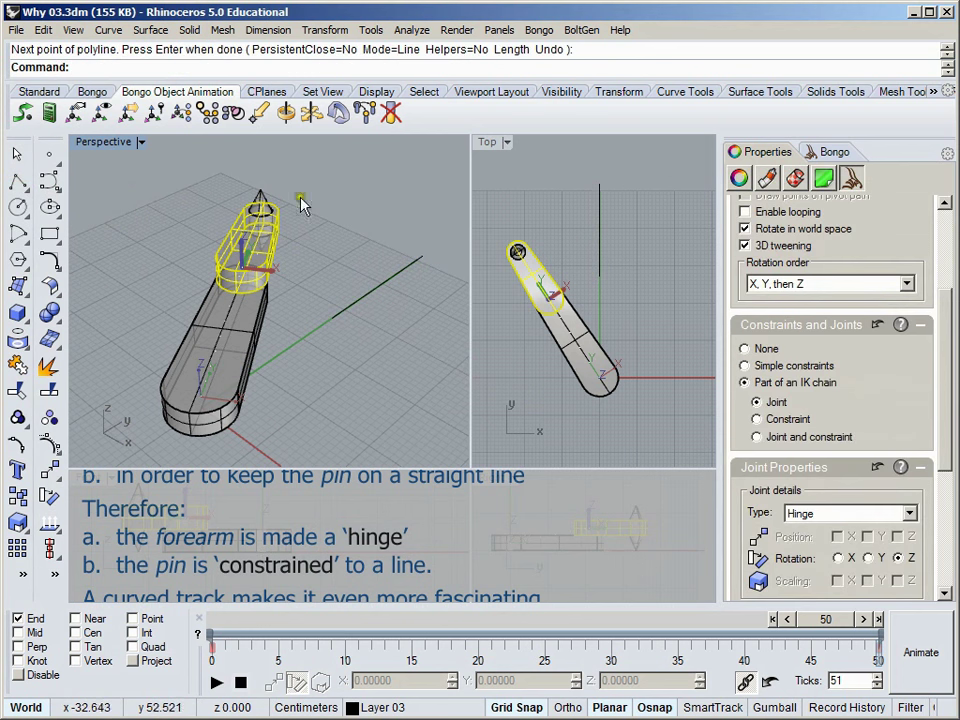
# Make the pin part of the IK chain as a constraint and constrain its pivot to the straight line on the Y axis.
pyautogui.click(265, 196)
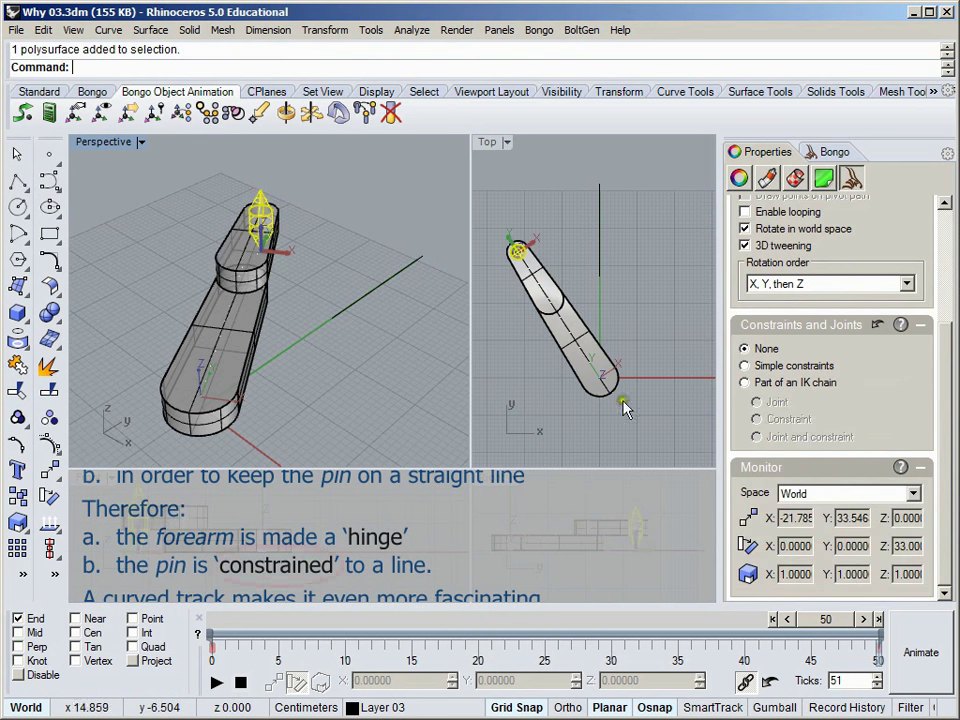
pyautogui.click(797, 385)
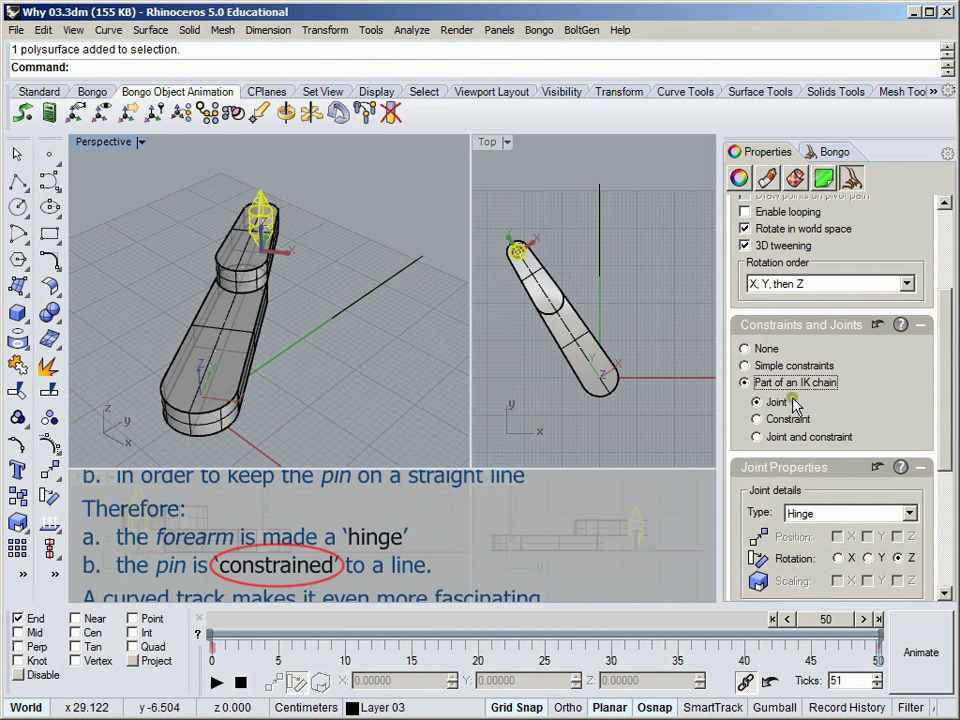
pyautogui.click(788, 420)
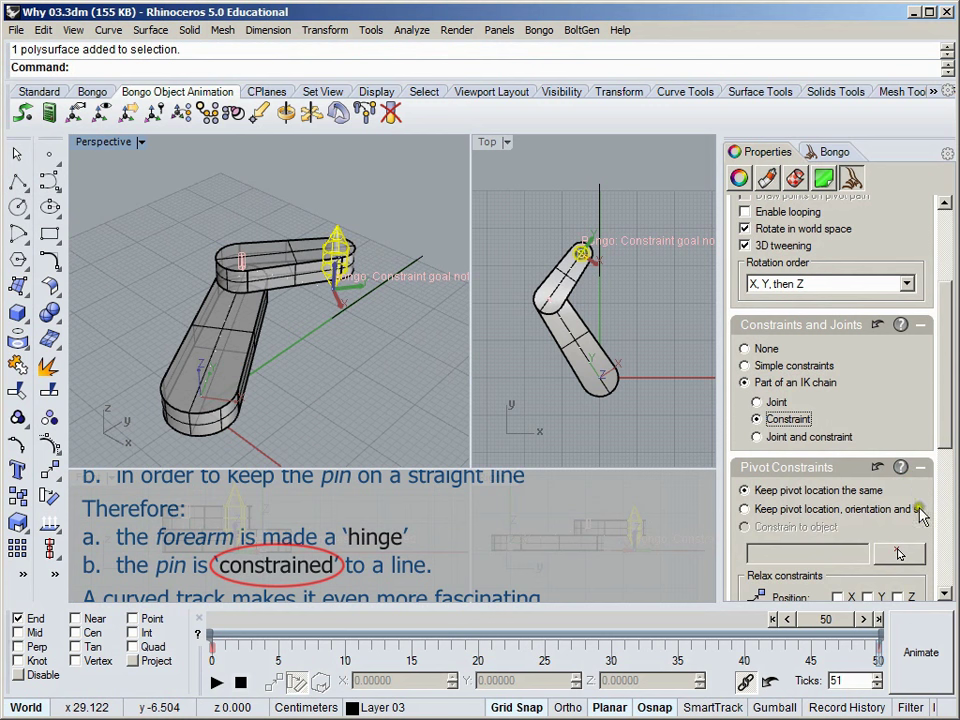
pyautogui.click(903, 556)
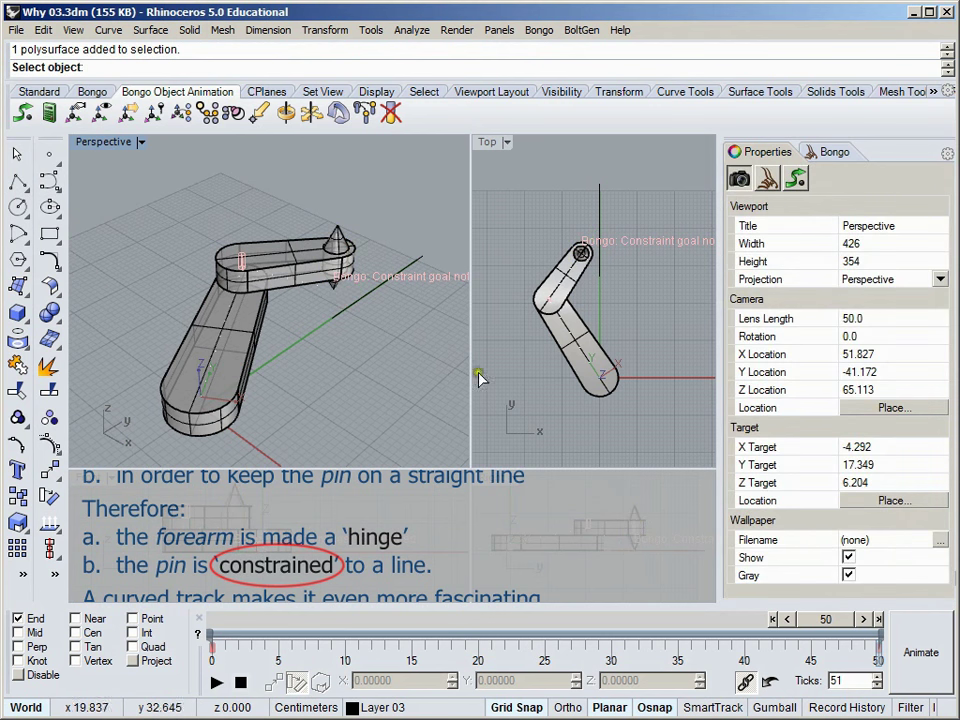
pyautogui.press('Return')
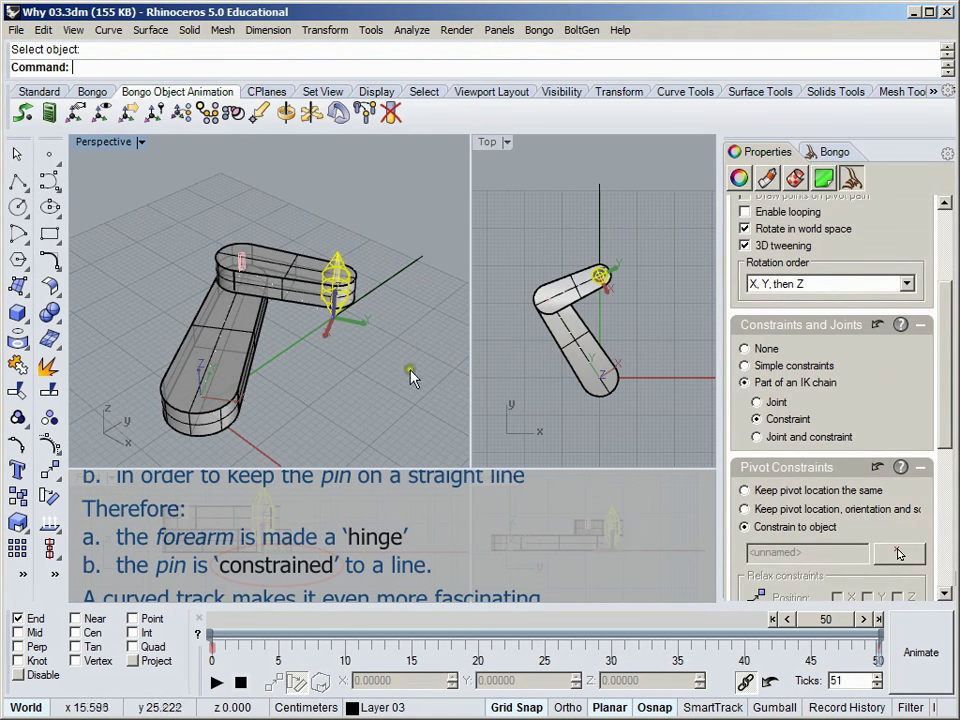
# Deselect the pin, play the animation to check its motion along the straight line, and stop playback.
pyautogui.press('Escape')
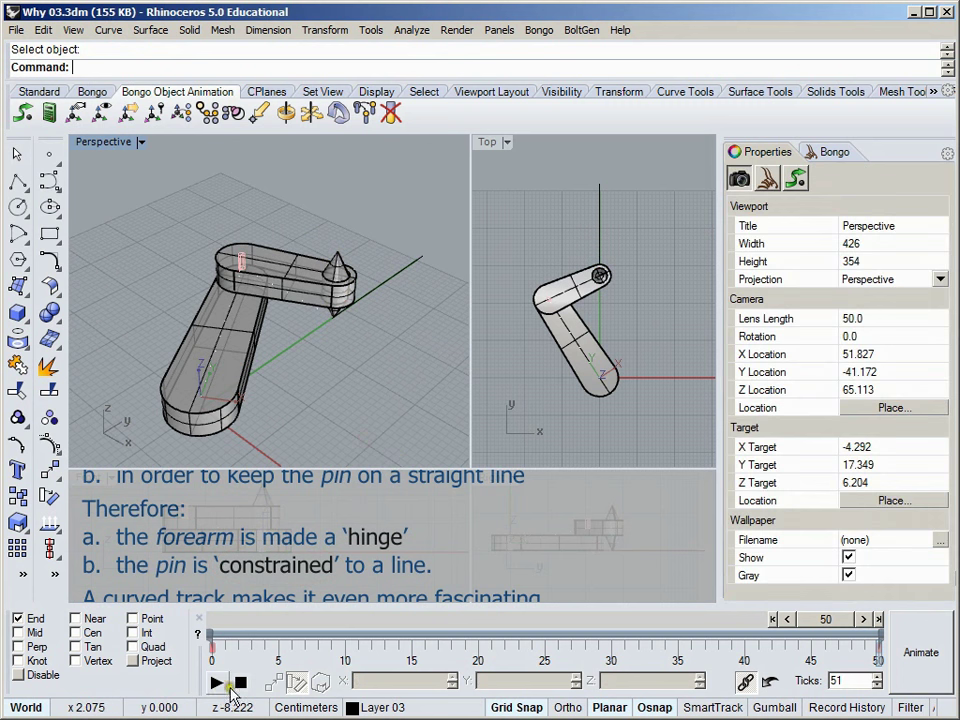
pyautogui.click(219, 686)
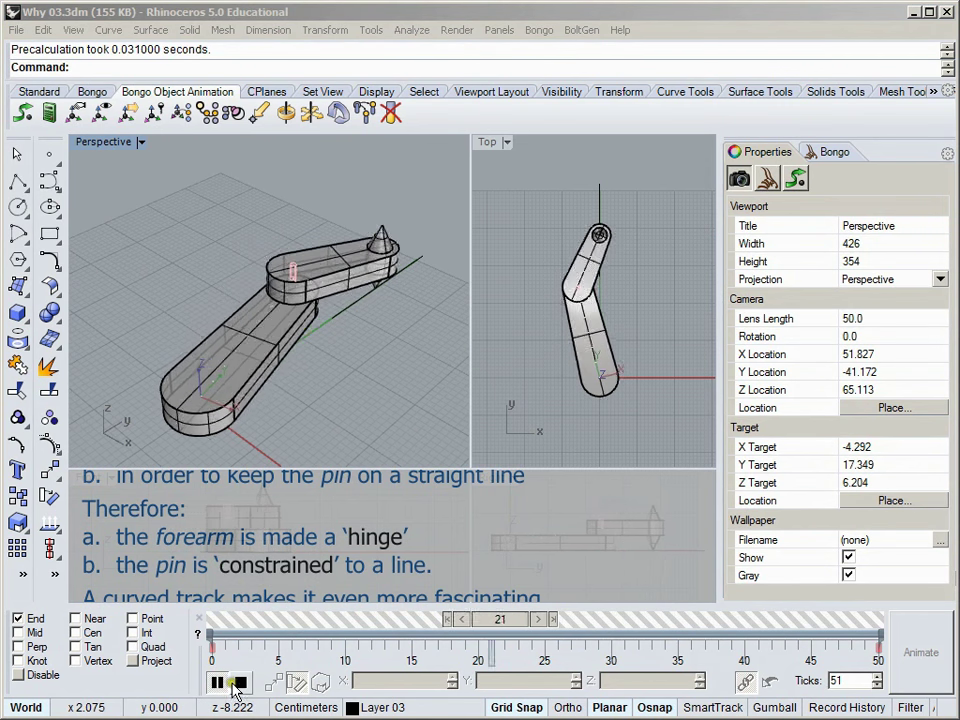
pyautogui.click(240, 684)
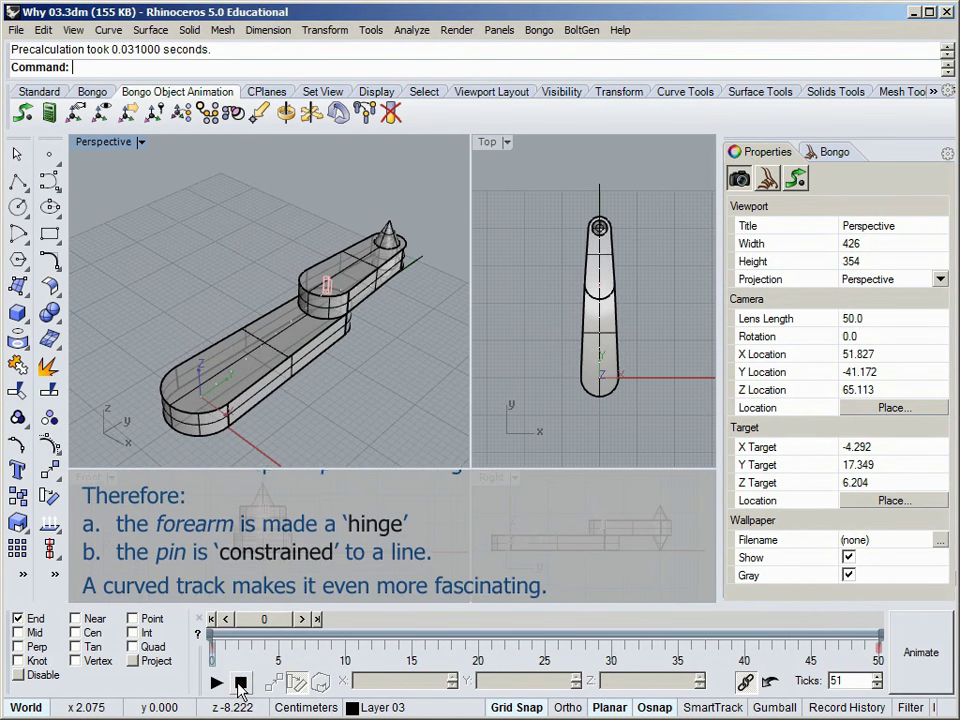
# Show only the hidden curved track among the hidden objects, using Show Selected.
pyautogui.click(45, 92)
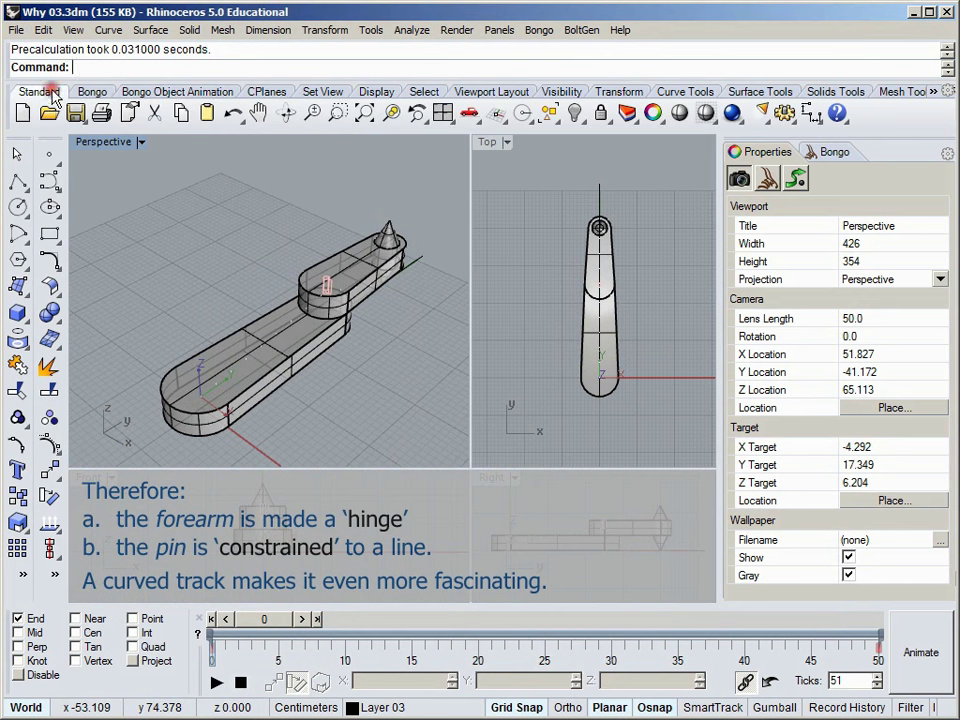
pyautogui.click(576, 114)
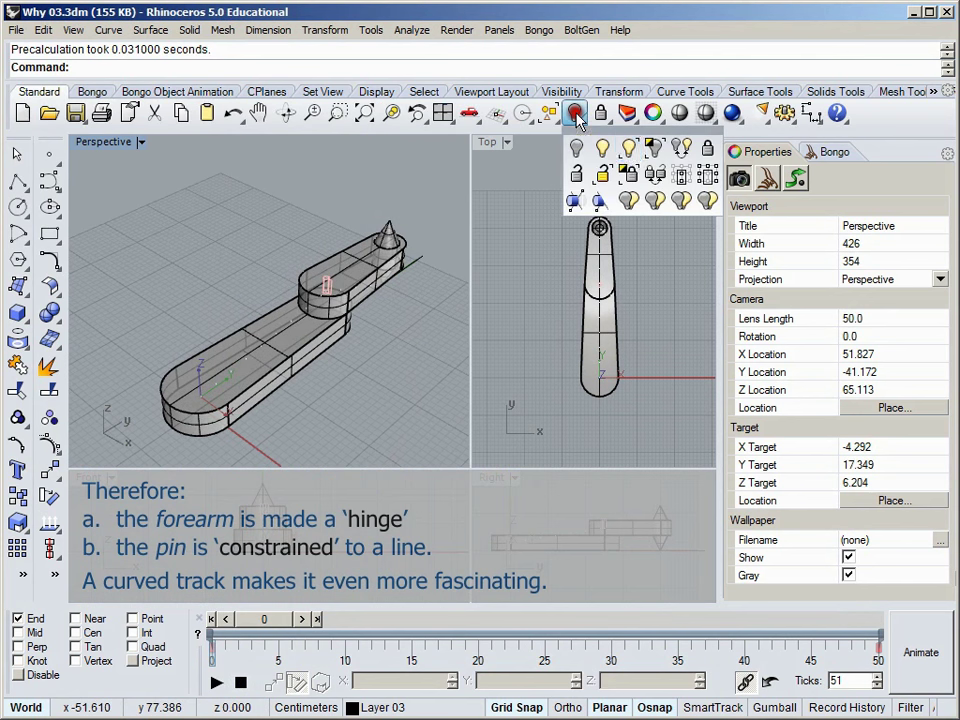
pyautogui.click(628, 150)
pyautogui.click(385, 287)
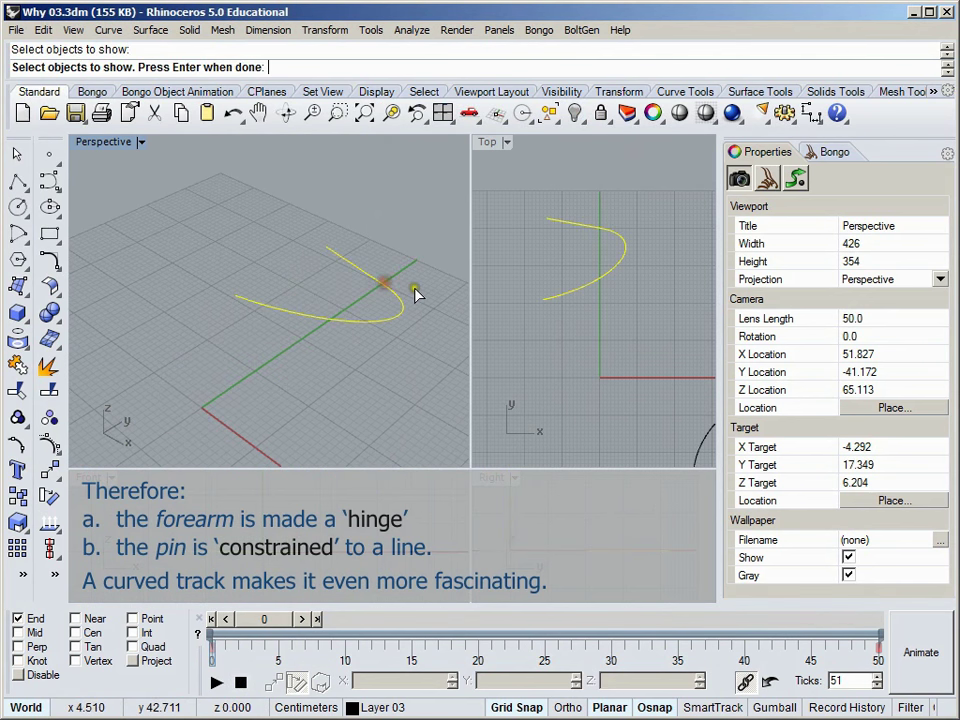
pyautogui.press('Return')
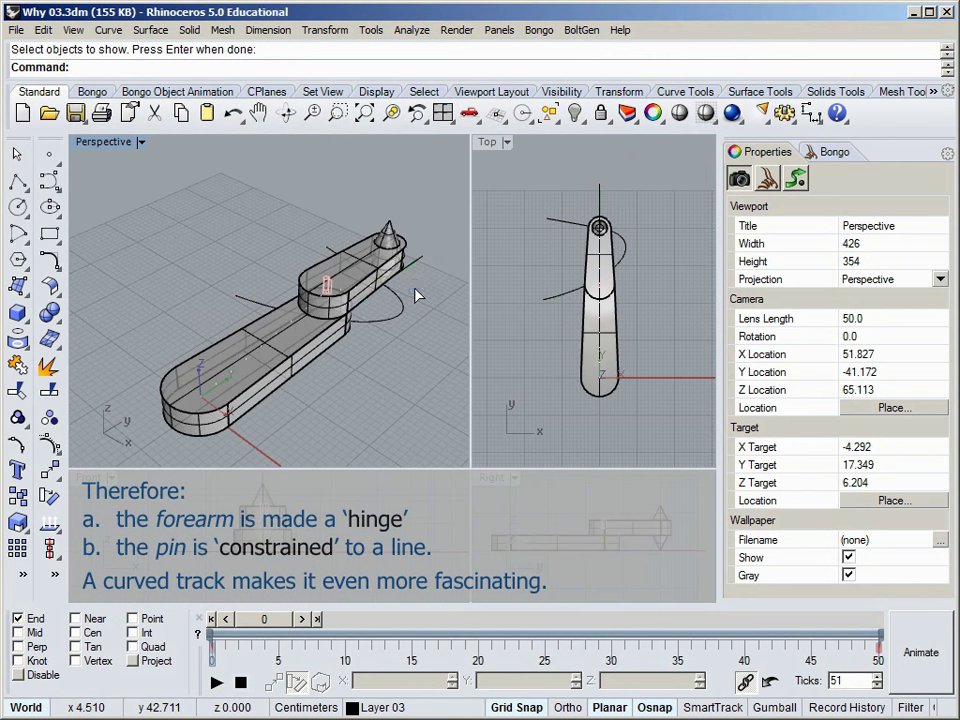
# Change the pin's constraint object to the curved track.
pyautogui.click(387, 240)
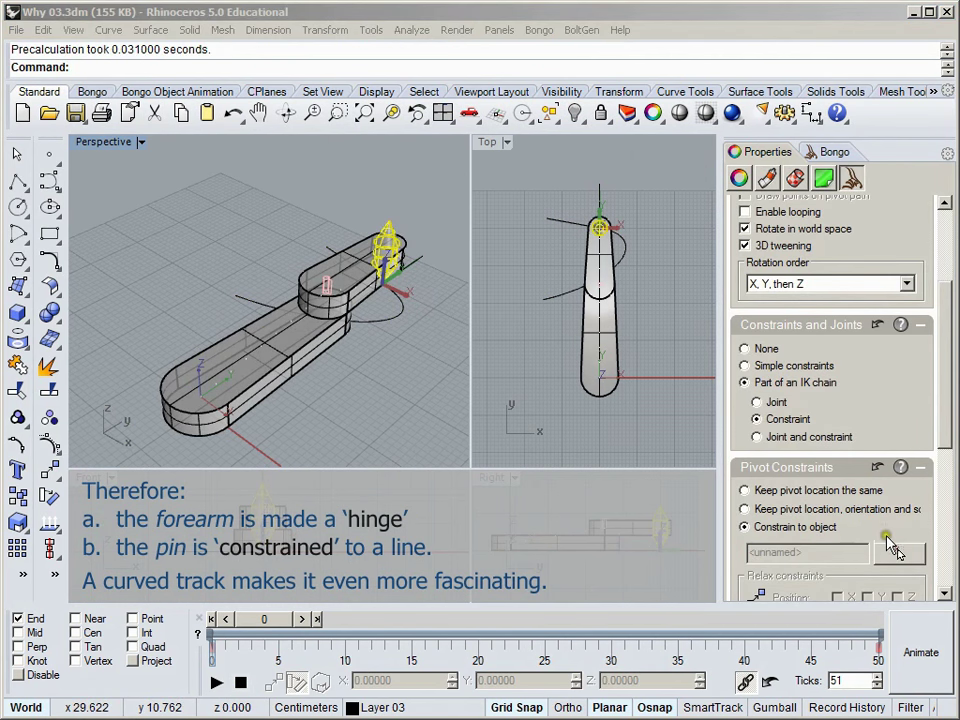
pyautogui.click(898, 555)
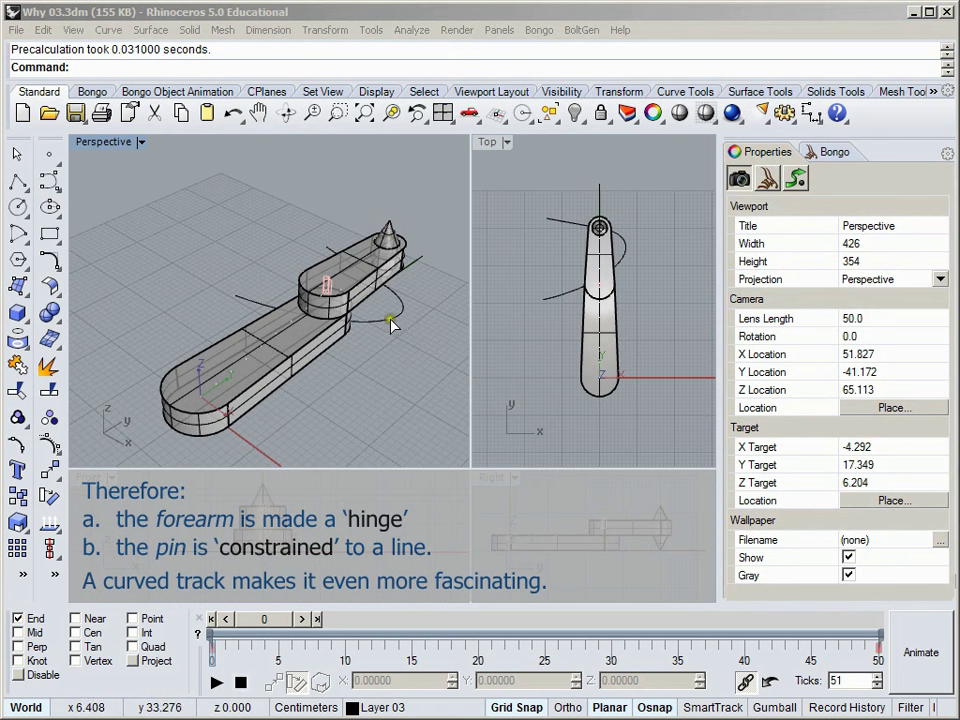
pyautogui.click(392, 328)
# Deselect everything, play the animation of the pin along the curved track, pause it, and display the Bongo object tree.
pyautogui.click(351, 436)
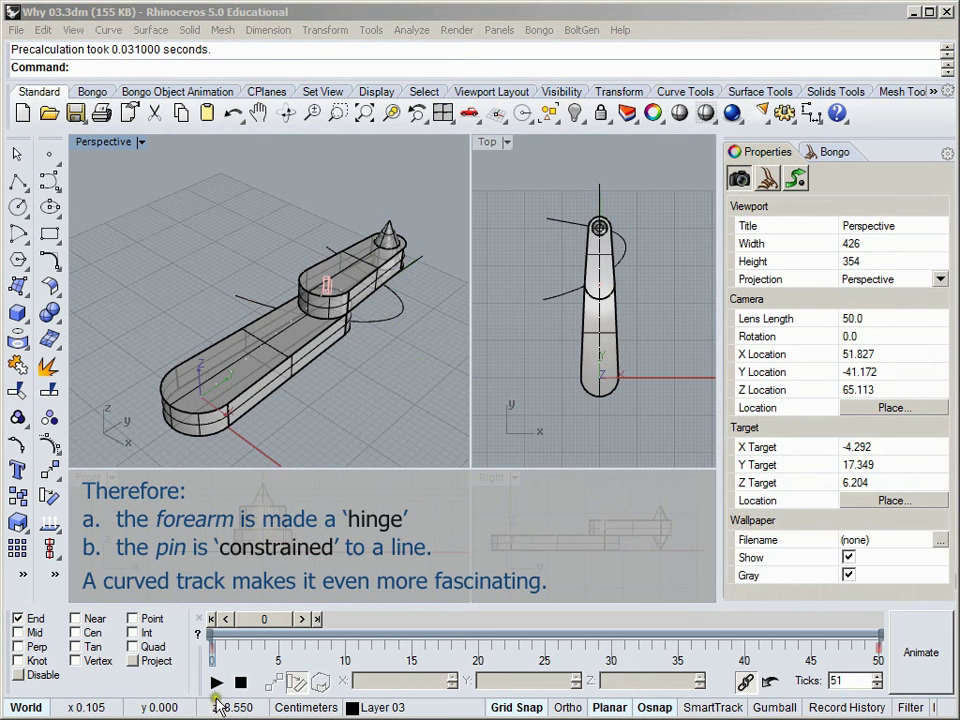
pyautogui.click(216, 684)
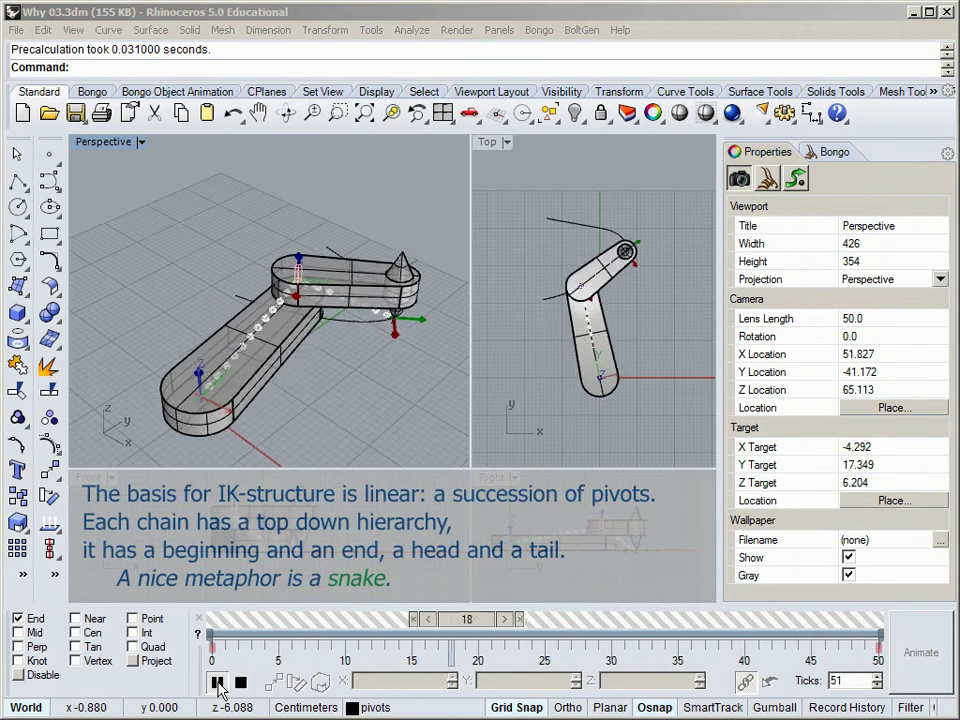
pyautogui.click(219, 685)
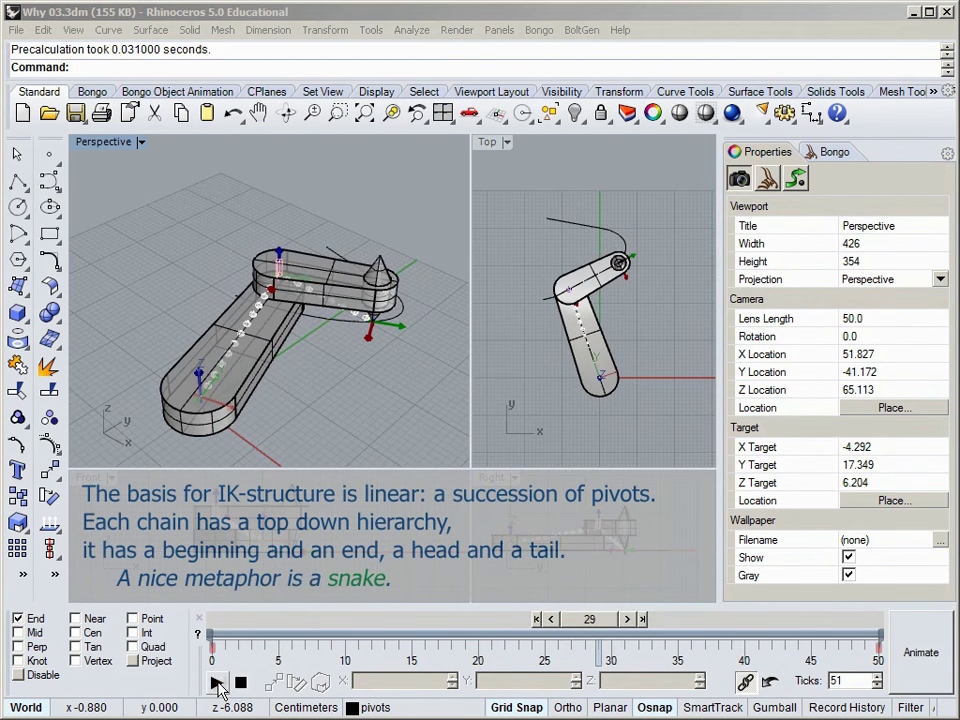
pyautogui.click(833, 153)
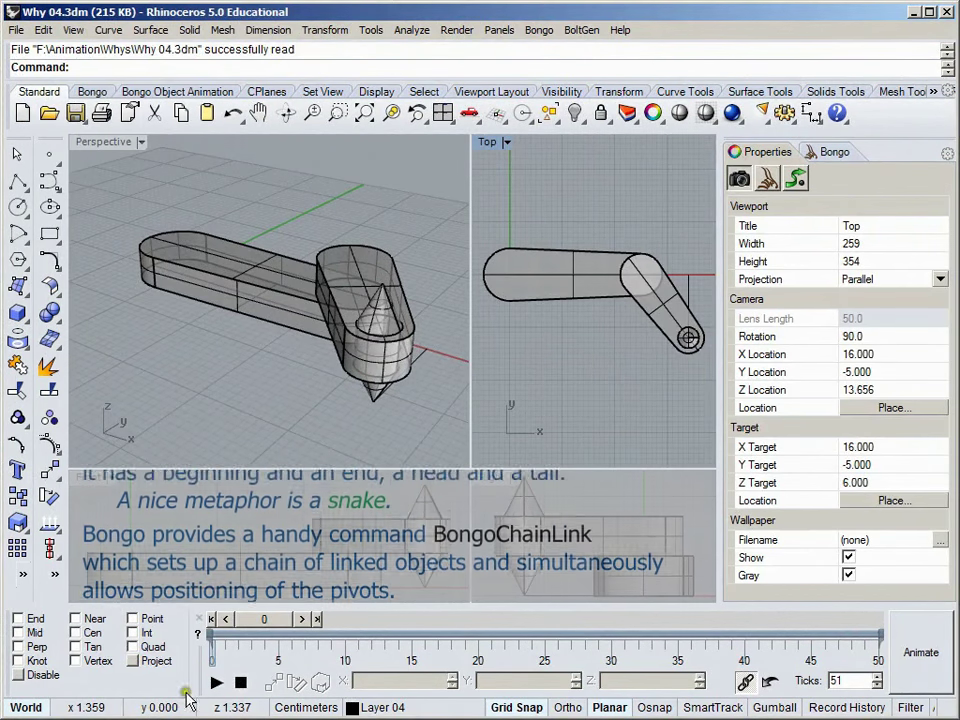
# Start a BongoLinkChain with the long arm as parent and link the short arm, placing its pivot at the centre of its rounded inner end.
pyautogui.click(170, 92)
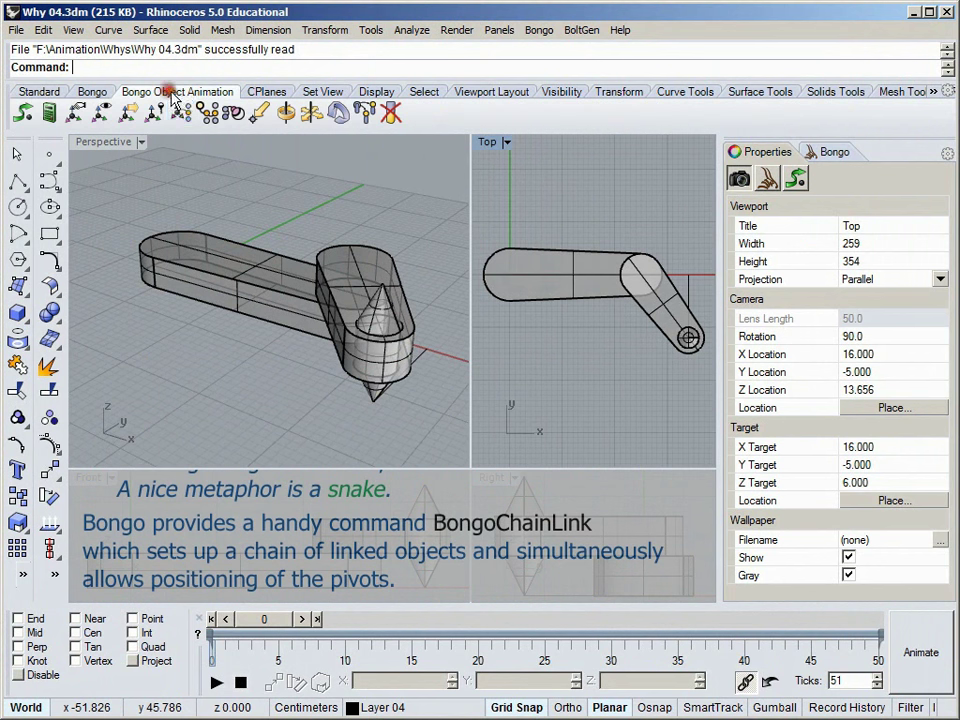
pyautogui.click(182, 114)
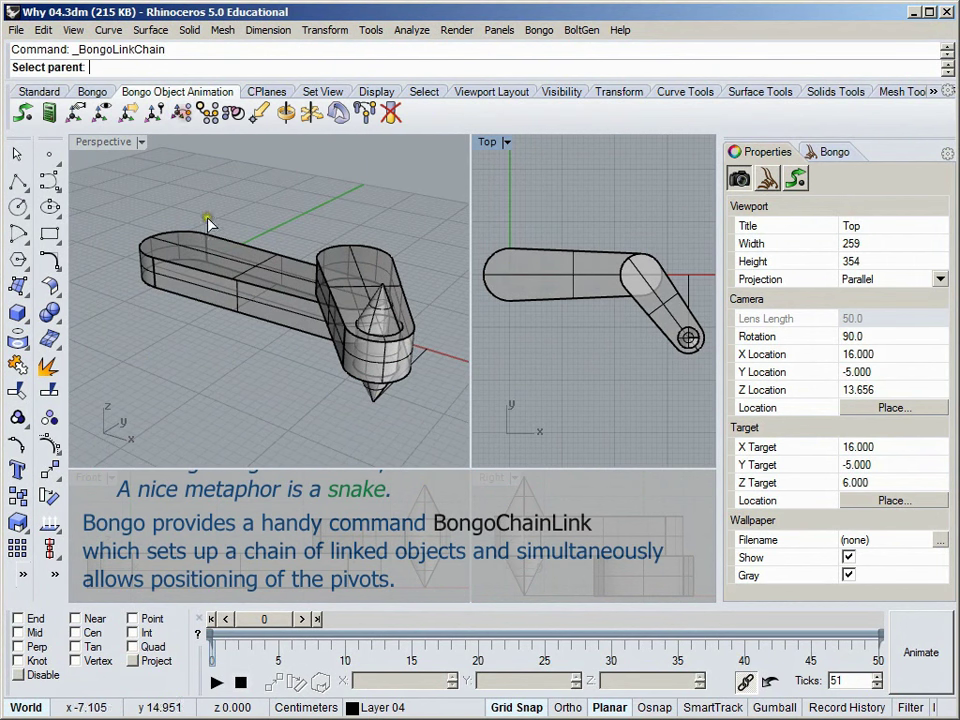
pyautogui.click(229, 252)
pyautogui.click(256, 206)
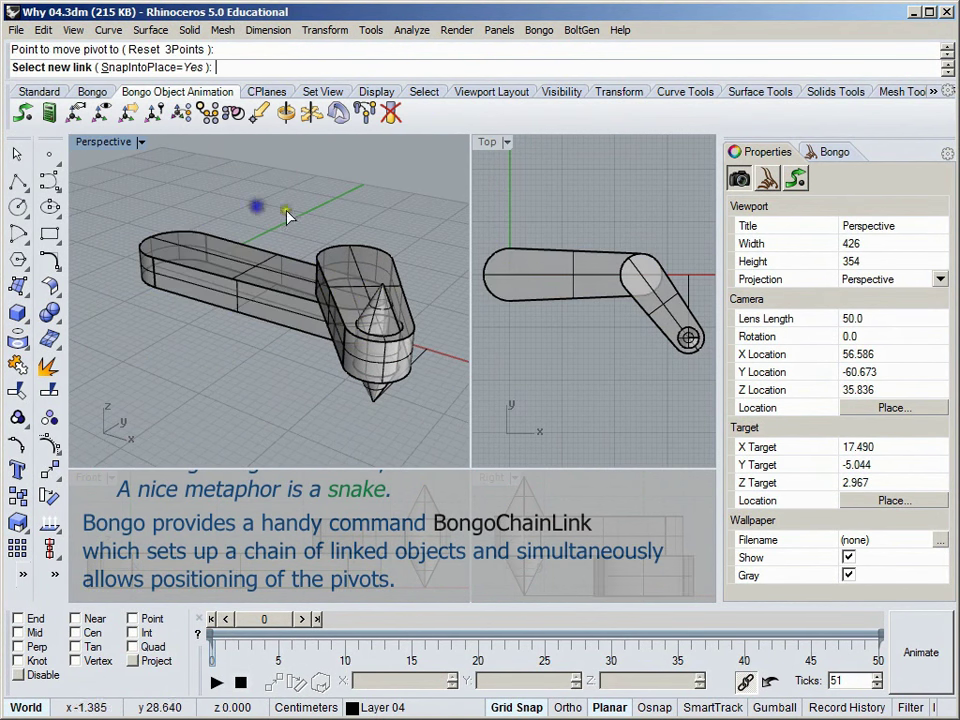
pyautogui.click(367, 252)
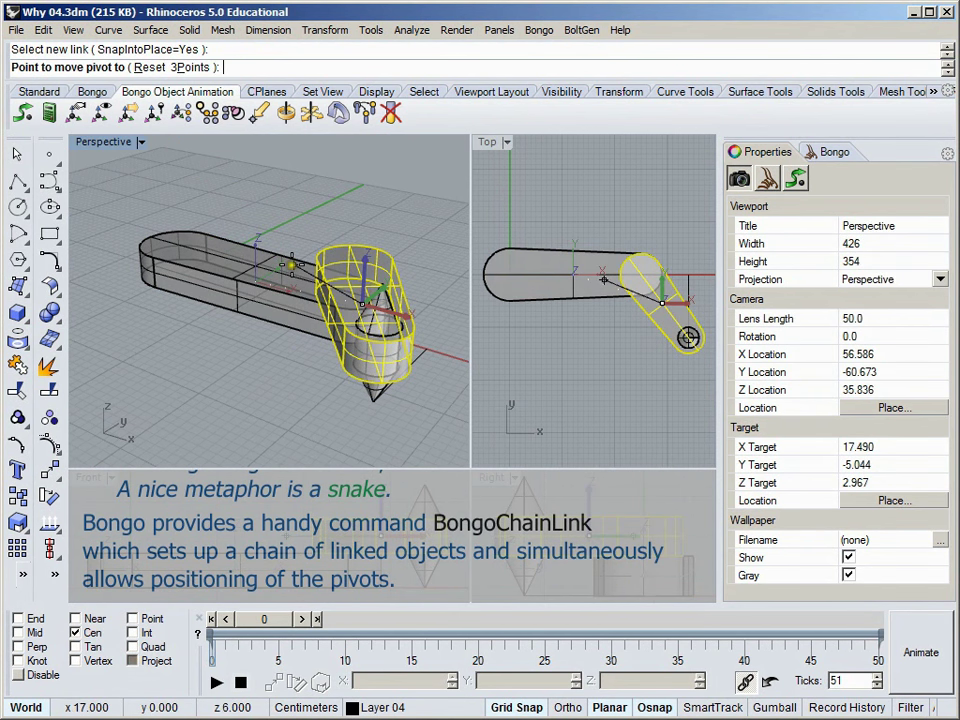
pyautogui.click(362, 258)
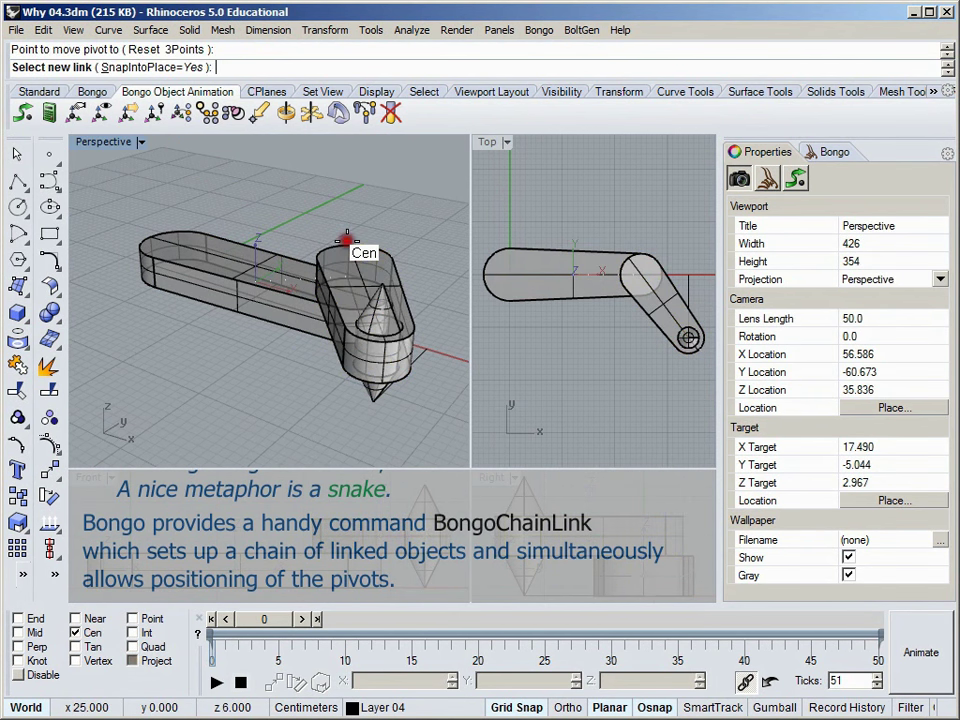
# Link the pin as the last element of the chain, snap its pivot to the lower tip's end point, and finish the chain.
pyautogui.click(372, 407)
pyautogui.click(75, 633)
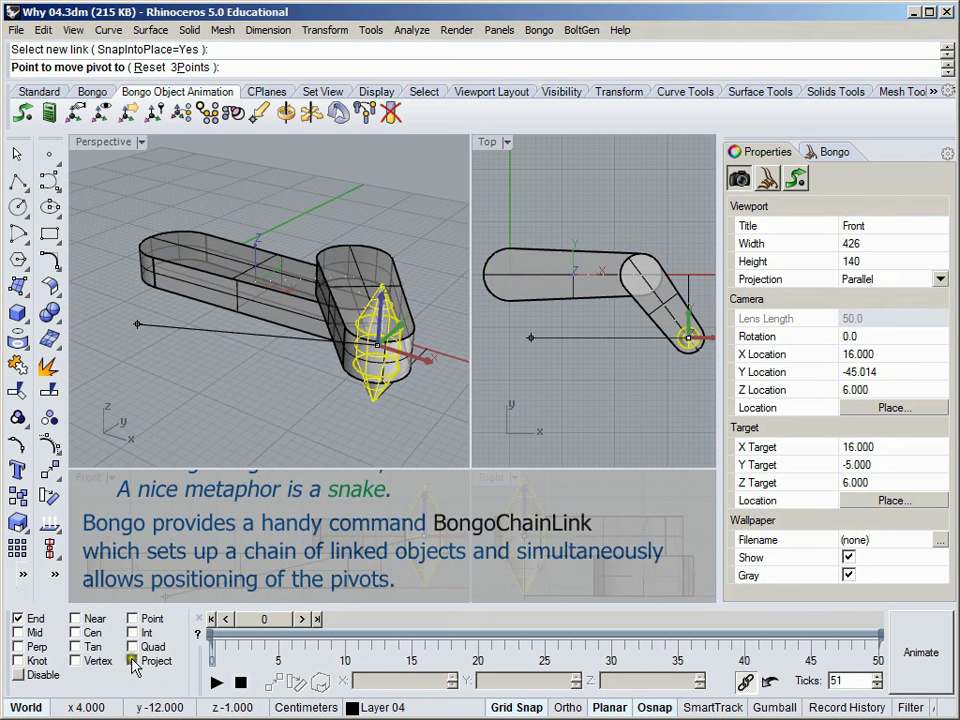
pyautogui.click(380, 413)
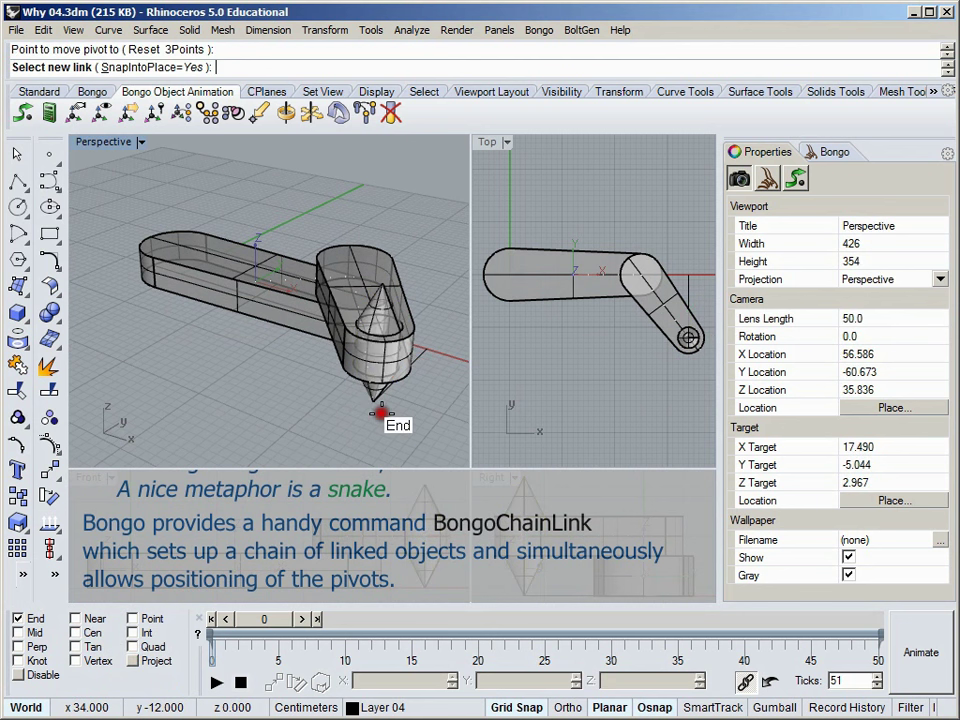
pyautogui.rightClick(398, 431)
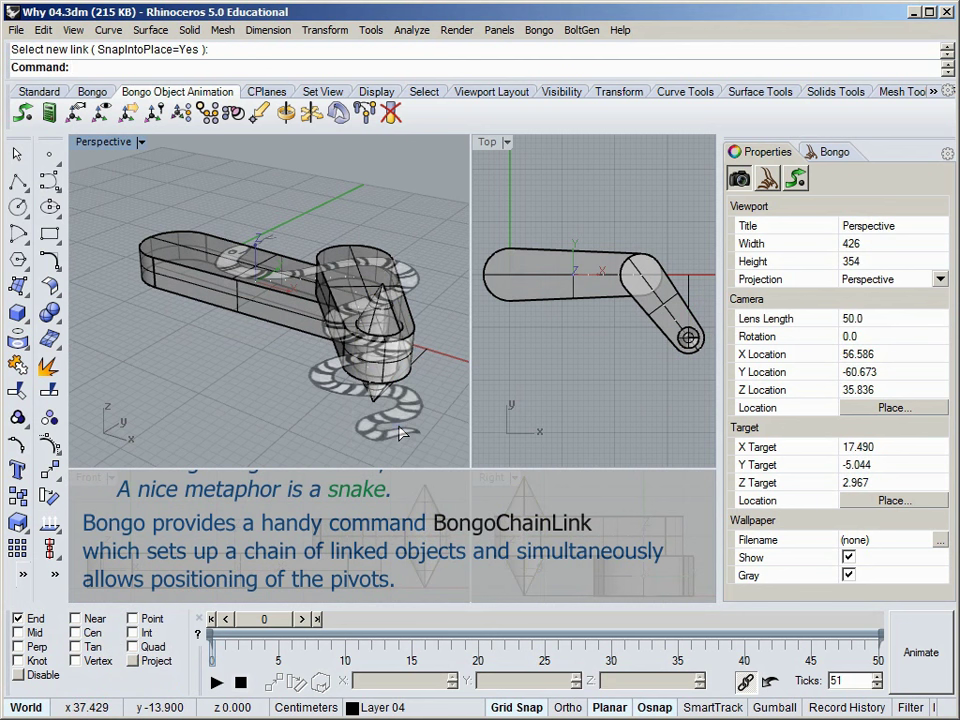
# Animate the long arm moving backward along the X axis at tick 50, leave animate mode, and return the timeline to tick 0.
pyautogui.click(547, 291)
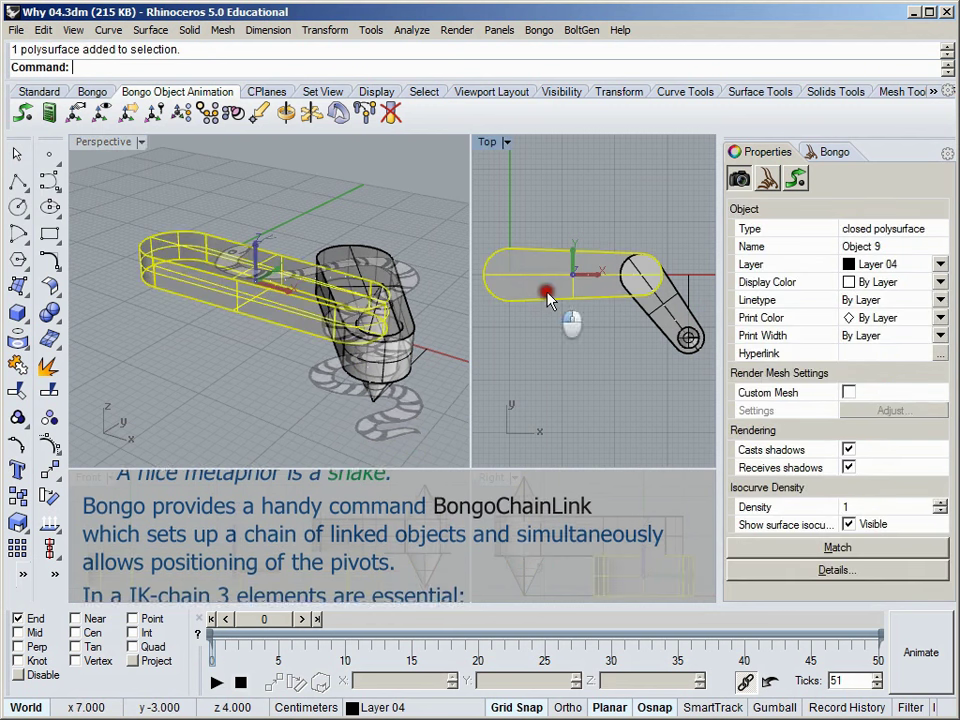
pyautogui.click(920, 654)
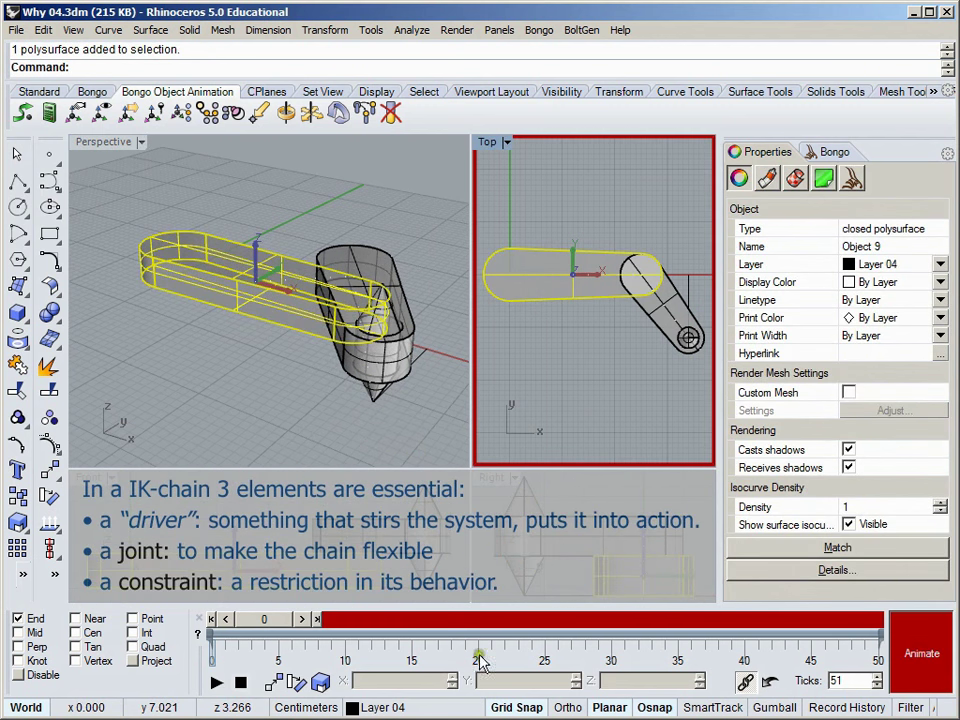
pyautogui.click(316, 620)
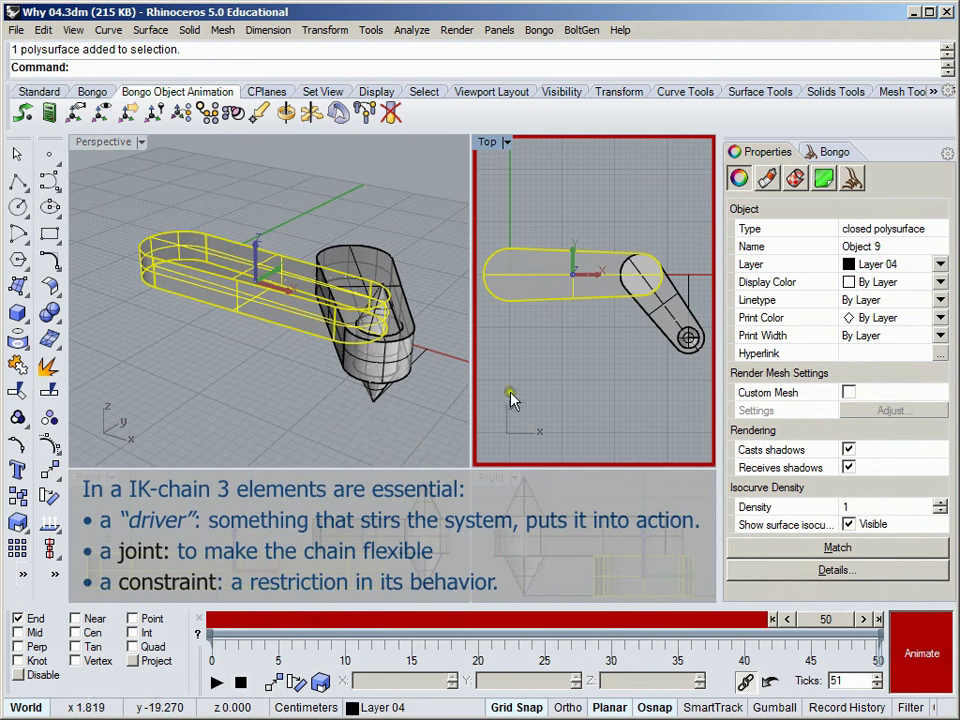
pyautogui.moveTo(574, 286); pyautogui.dragTo(546, 279)
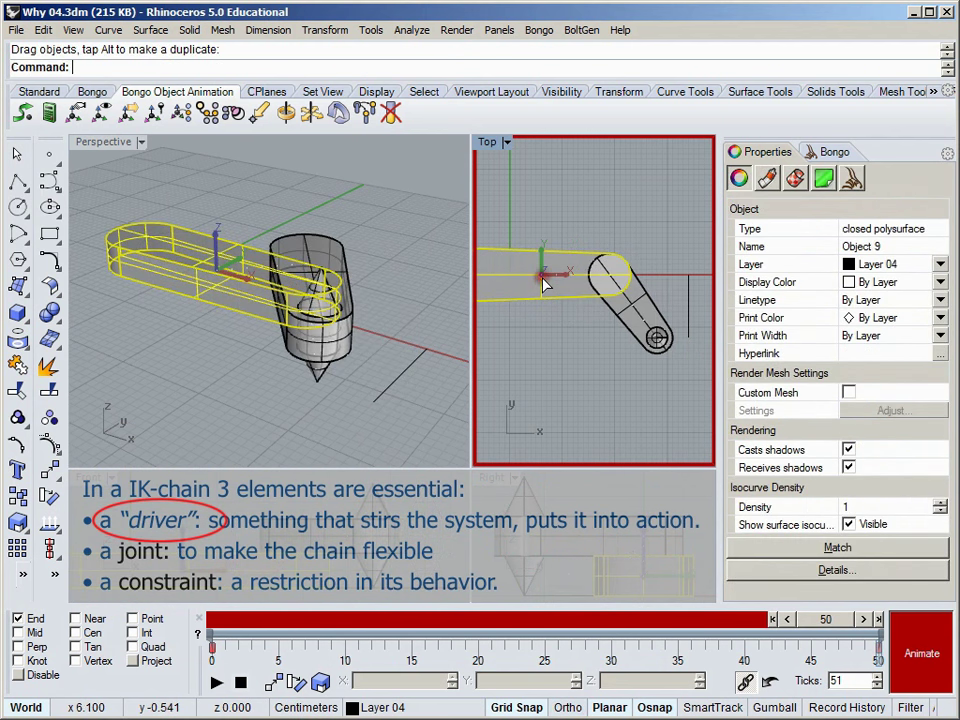
pyautogui.click(915, 667)
pyautogui.moveTo(845, 622); pyautogui.dragTo(213, 642)
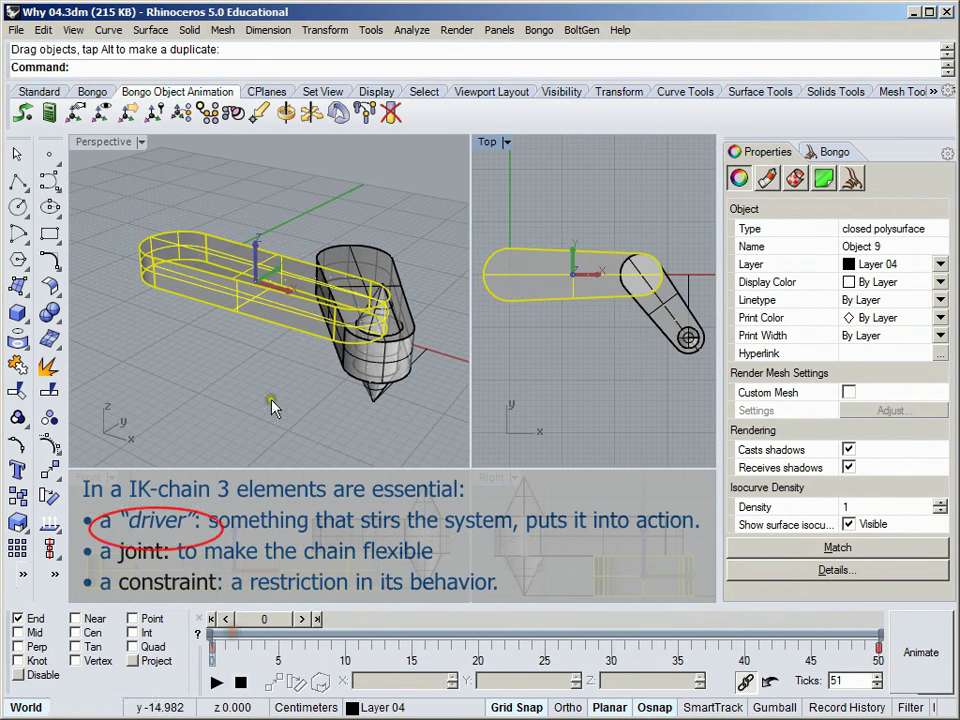
# Make the short arm part of an IK chain as a Hinge joint rotating about Z.
pyautogui.click(352, 260)
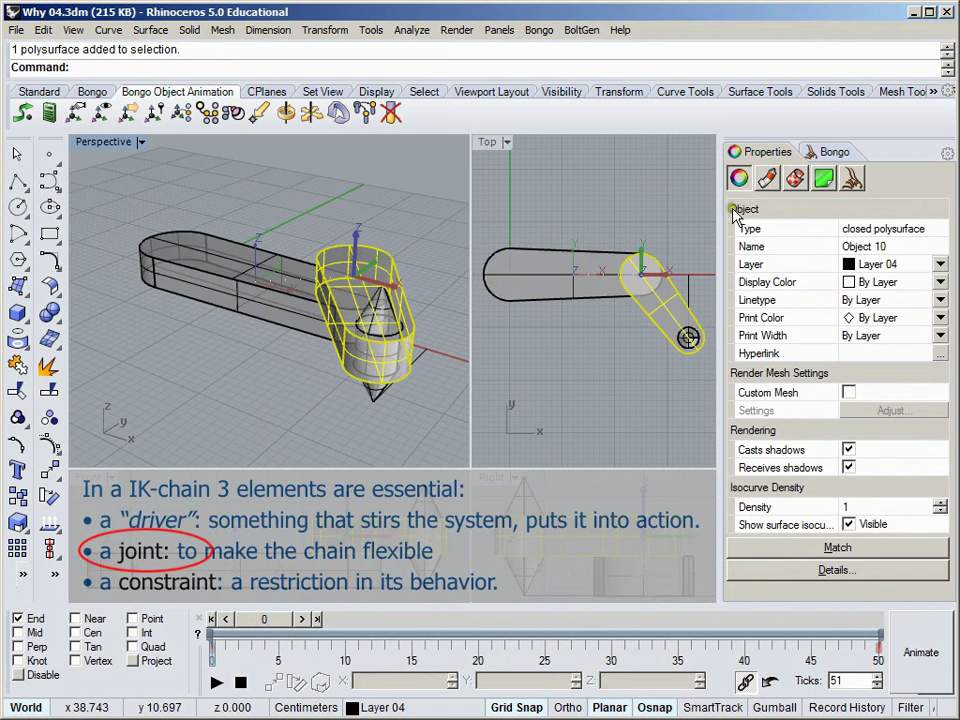
pyautogui.click(852, 178)
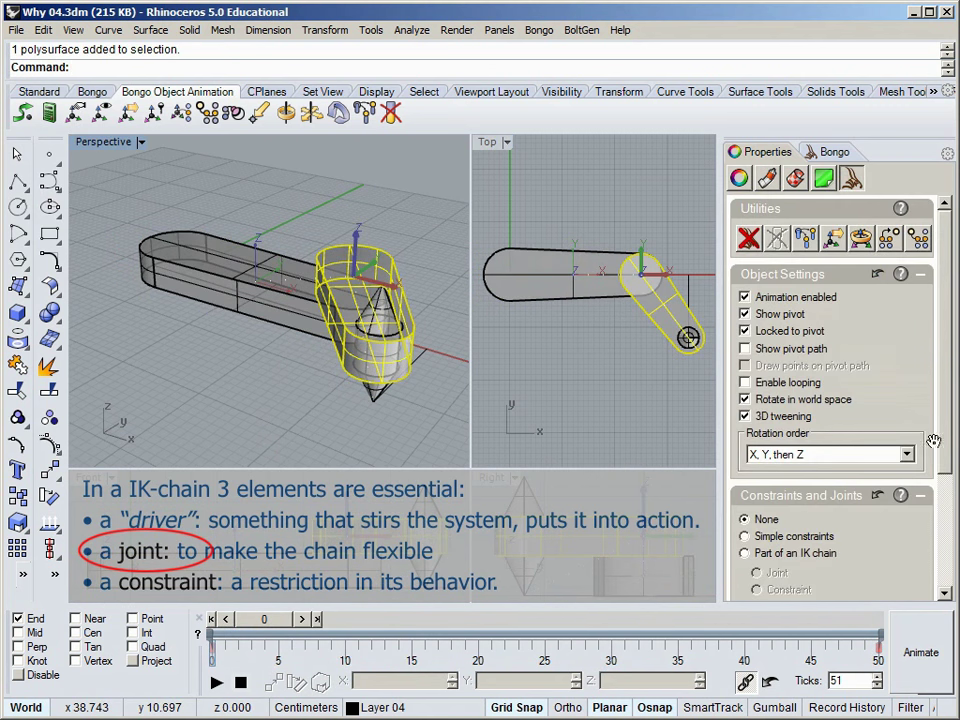
pyautogui.moveTo(933, 441); pyautogui.dragTo(946, 537)
pyautogui.click(778, 384)
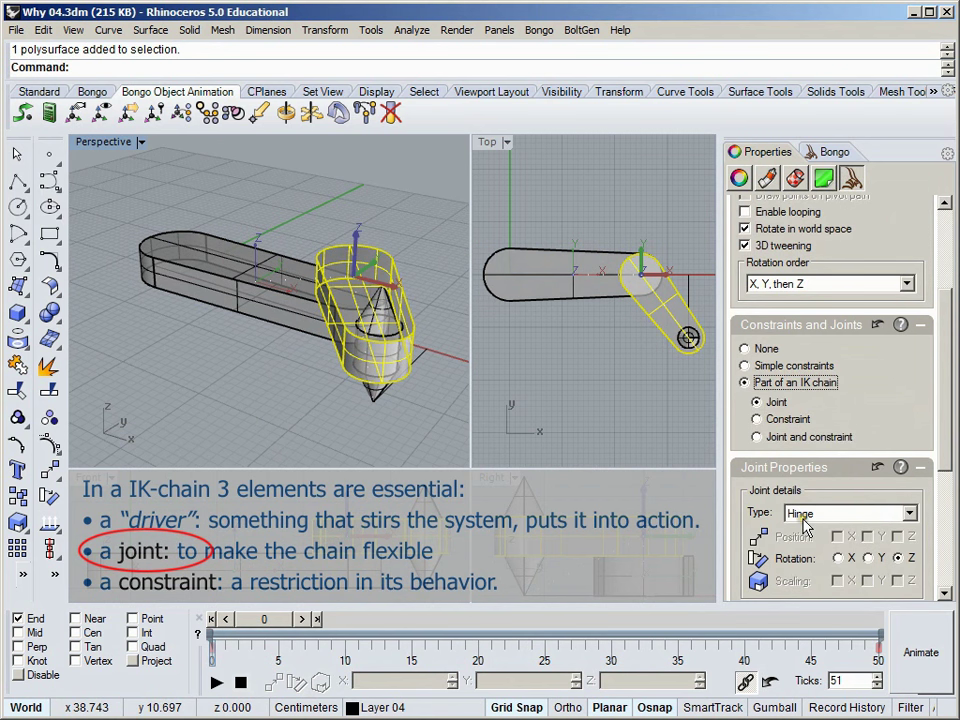
pyautogui.click(897, 559)
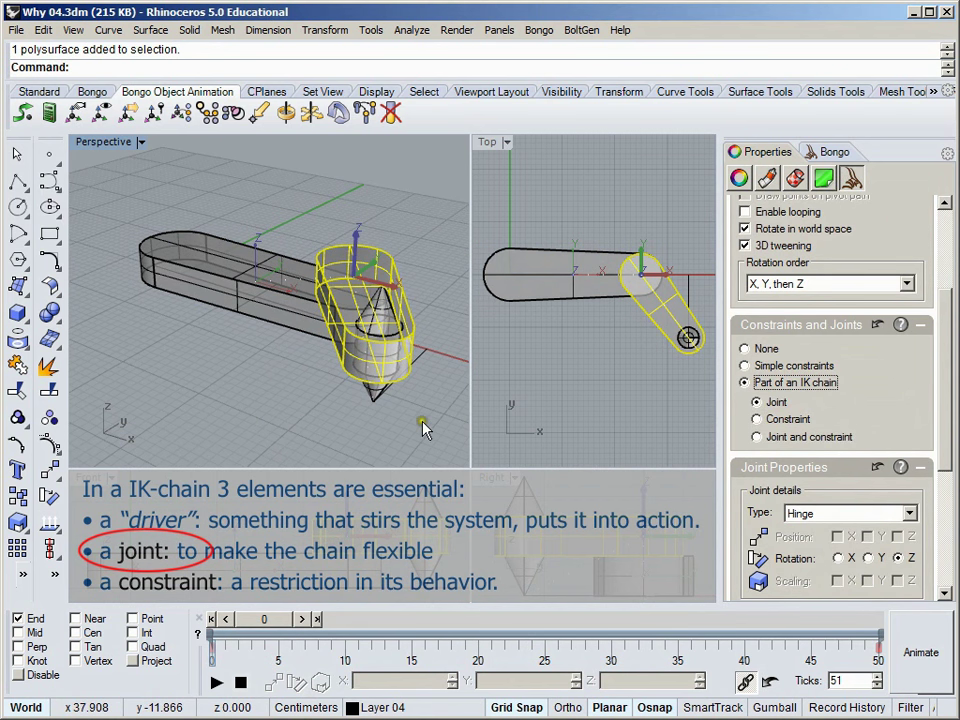
# Make the pin part of an IK chain as a constraint, constrain its pivot to the straight track line, and deselect it.
pyautogui.click(380, 392)
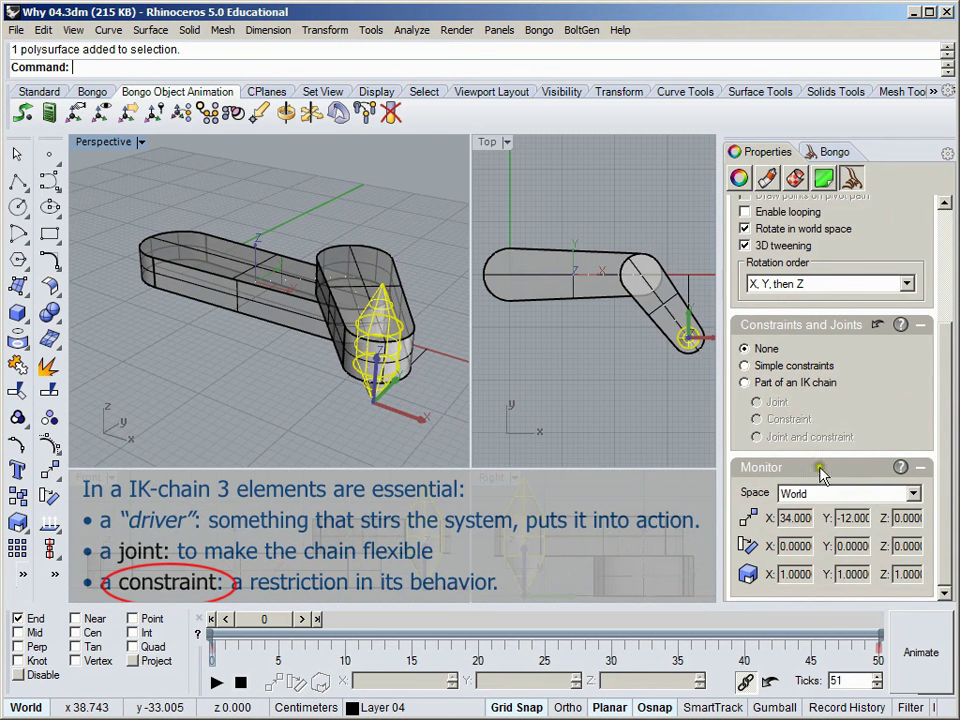
pyautogui.click(790, 385)
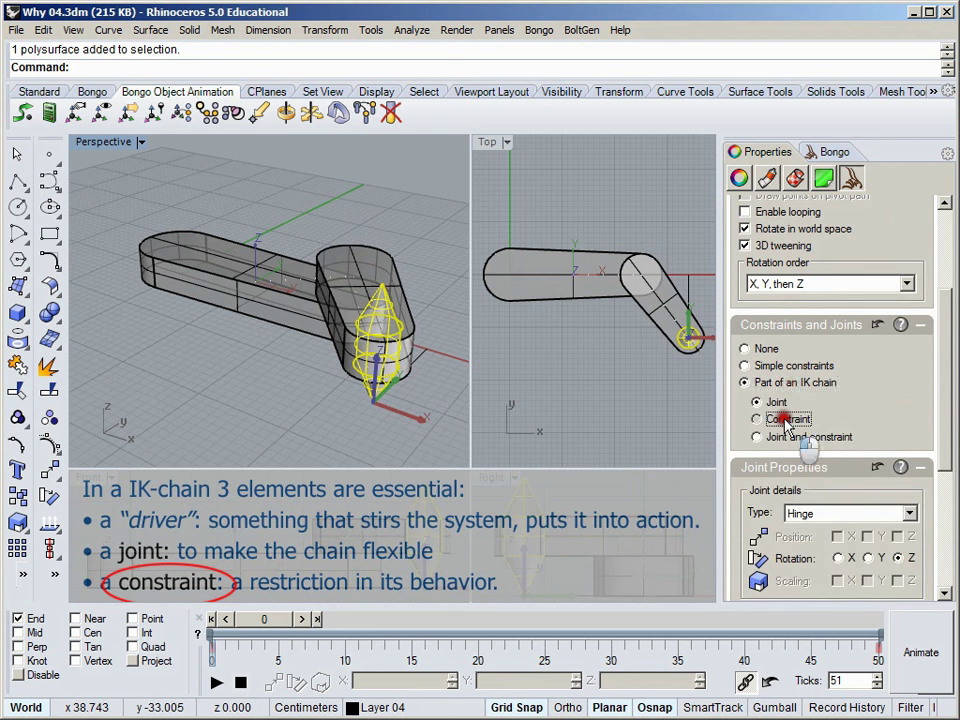
pyautogui.click(786, 421)
pyautogui.click(911, 557)
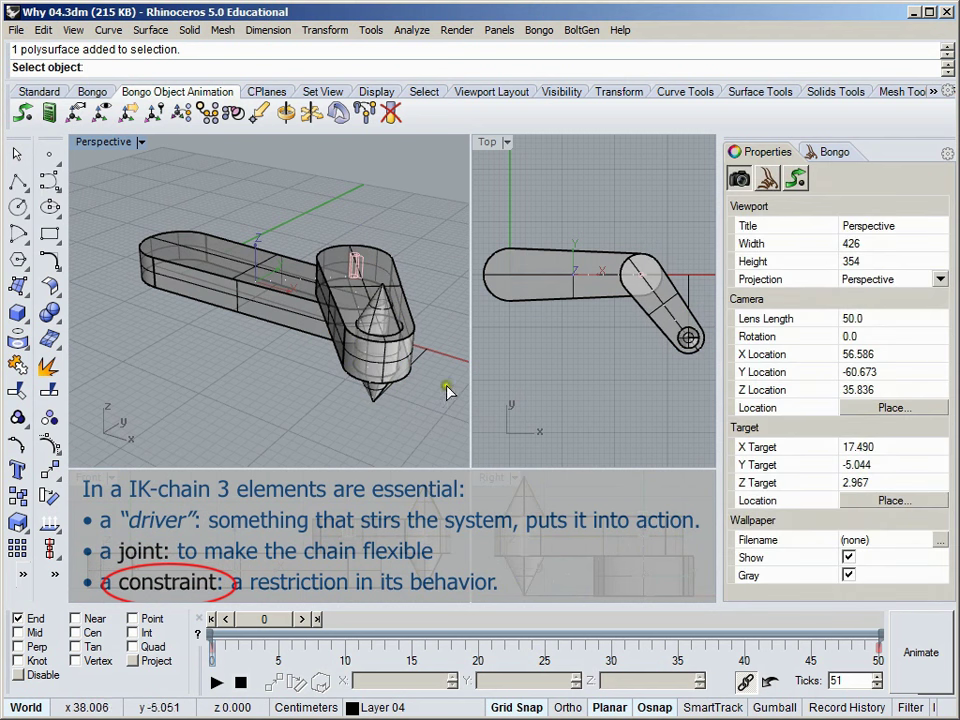
pyautogui.click(422, 365)
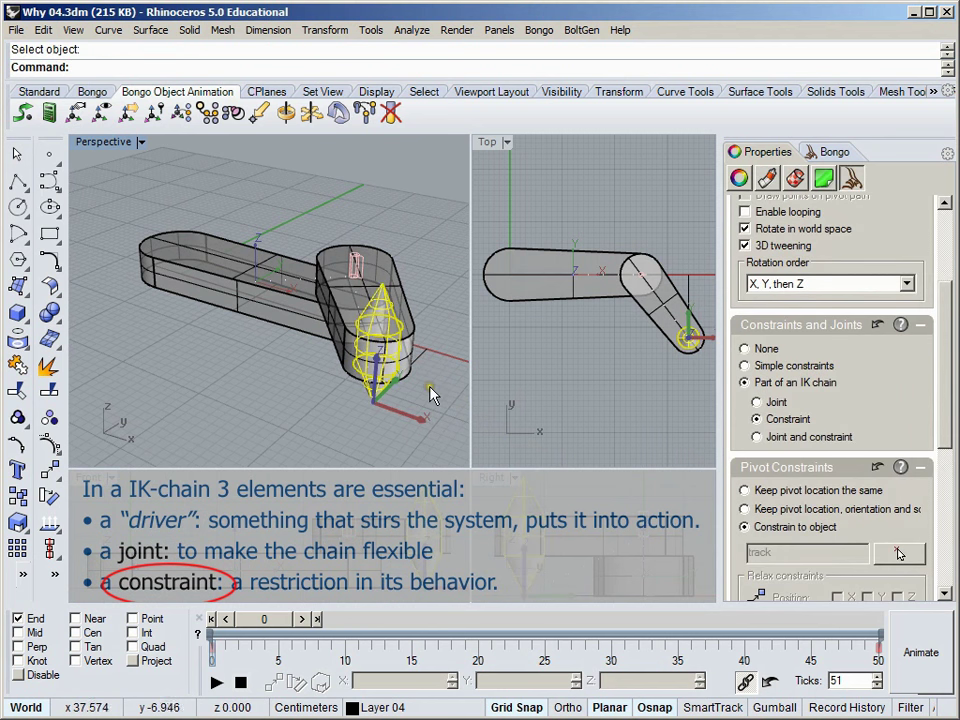
pyautogui.click(438, 401)
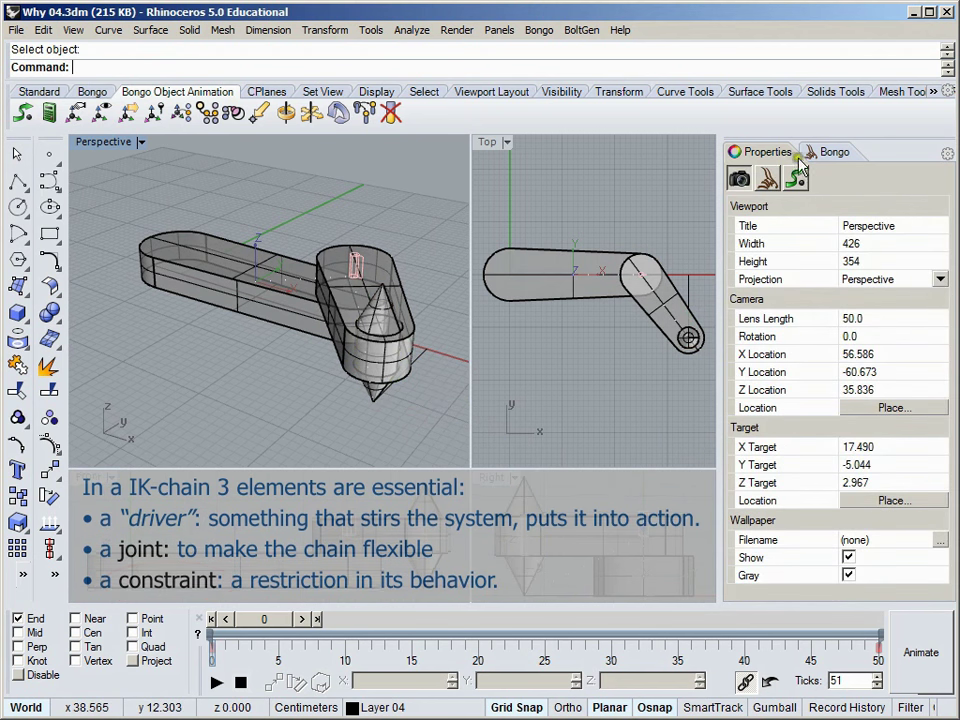
# Examine the Bongo object tree and the IK chain hierarchy, then play the animation to check the motion and stop playback.
pyautogui.click(833, 153)
pyautogui.rightClick(781, 208)
pyautogui.click(800, 213)
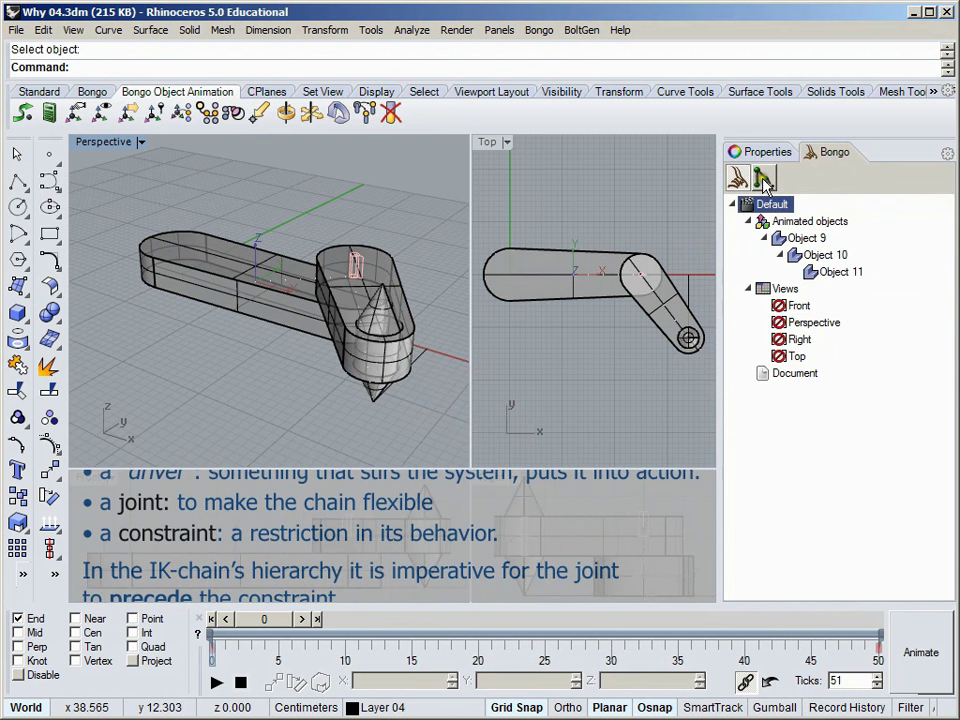
pyautogui.click(763, 178)
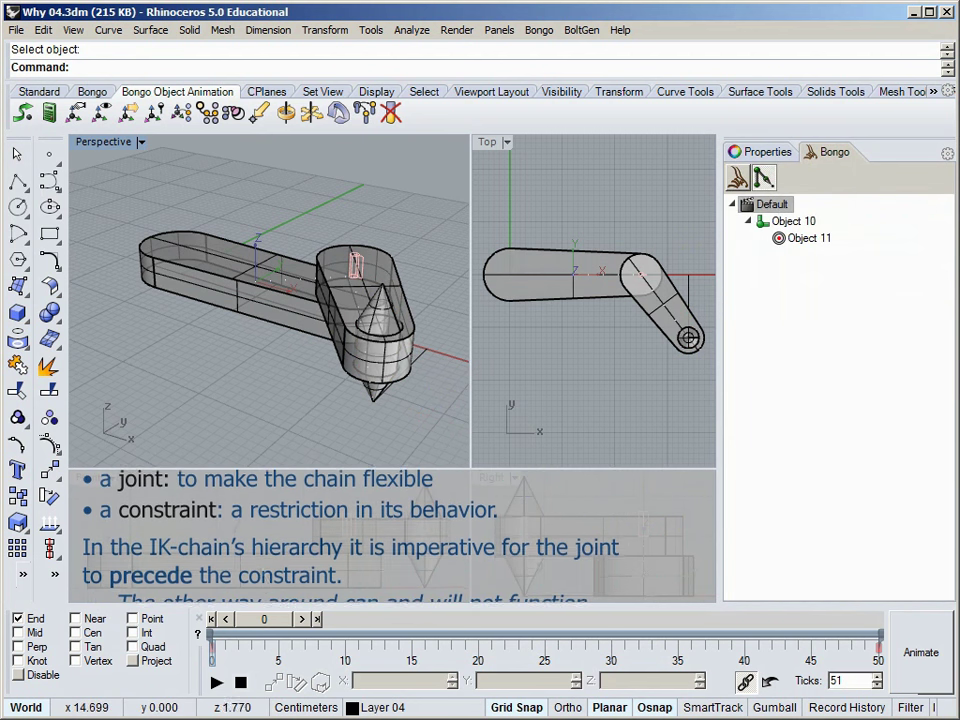
pyautogui.click(217, 680)
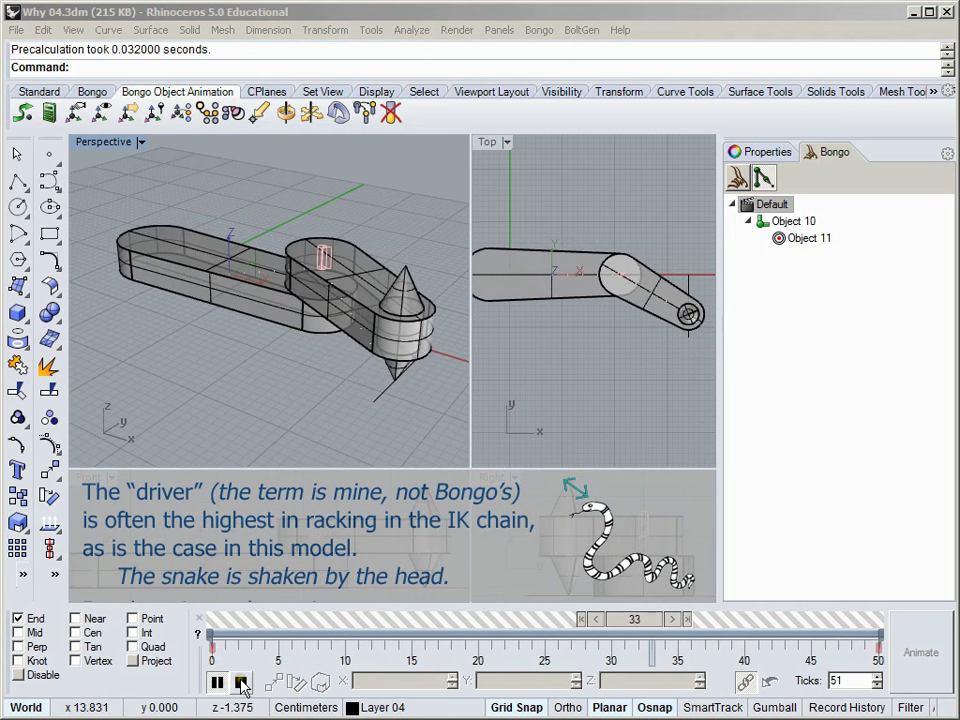
pyautogui.click(241, 682)
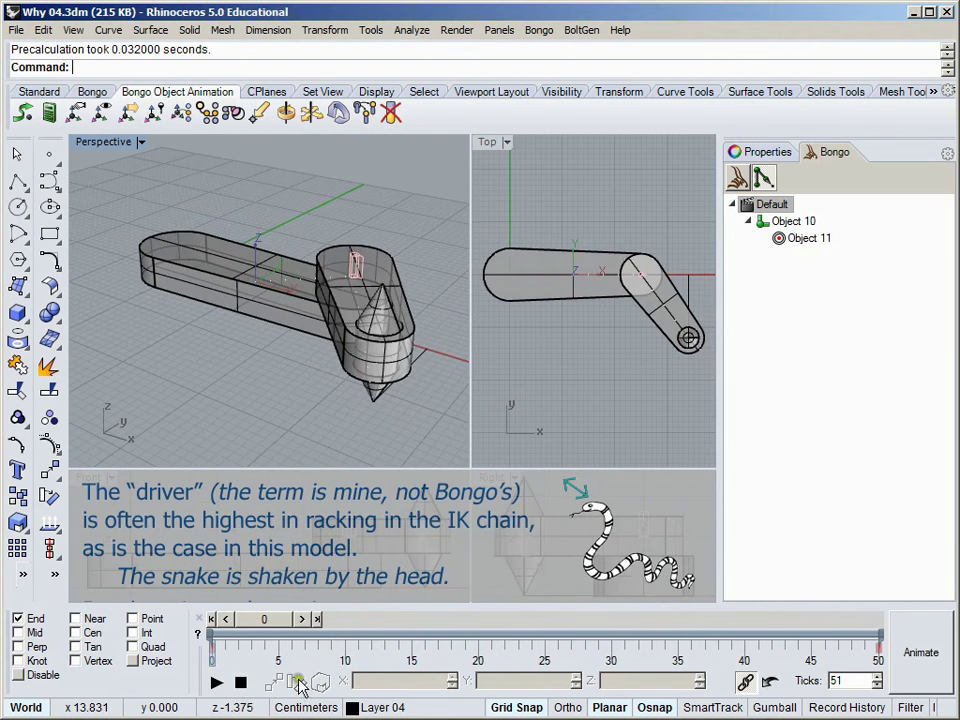
# Make Layer 04 bis the current layer and bring both arm assemblies into view.
pyautogui.click(400, 707)
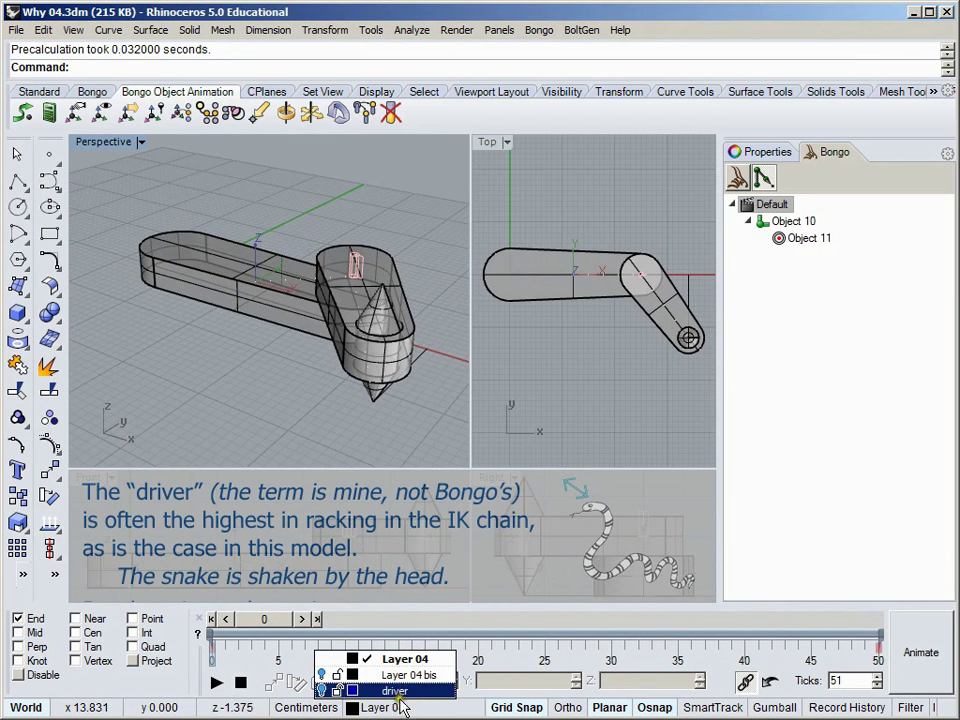
pyautogui.click(408, 675)
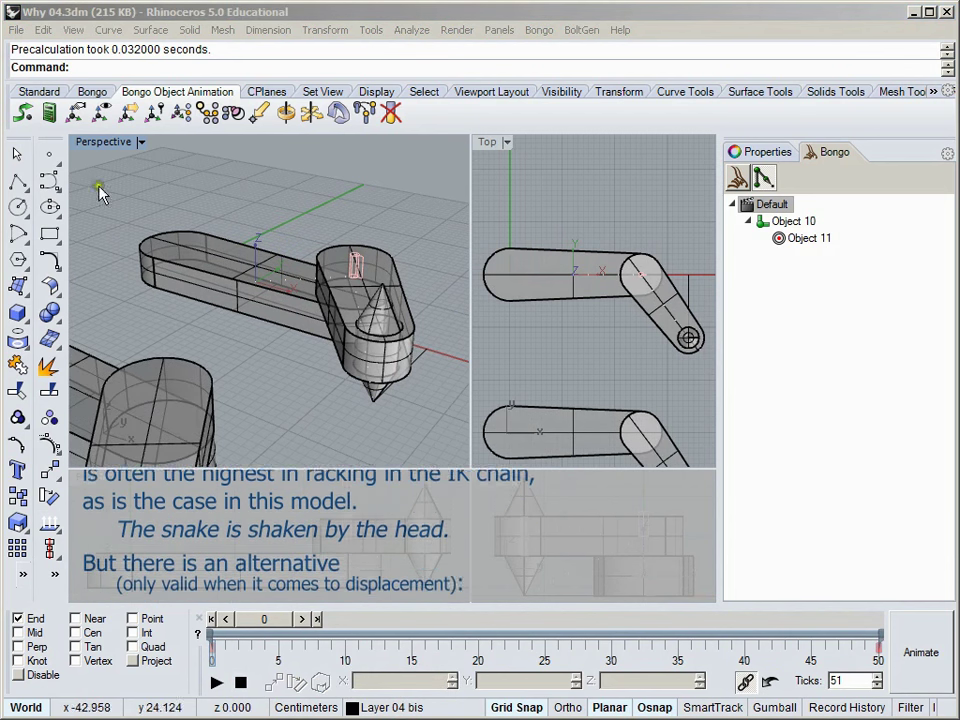
pyautogui.click(40, 91)
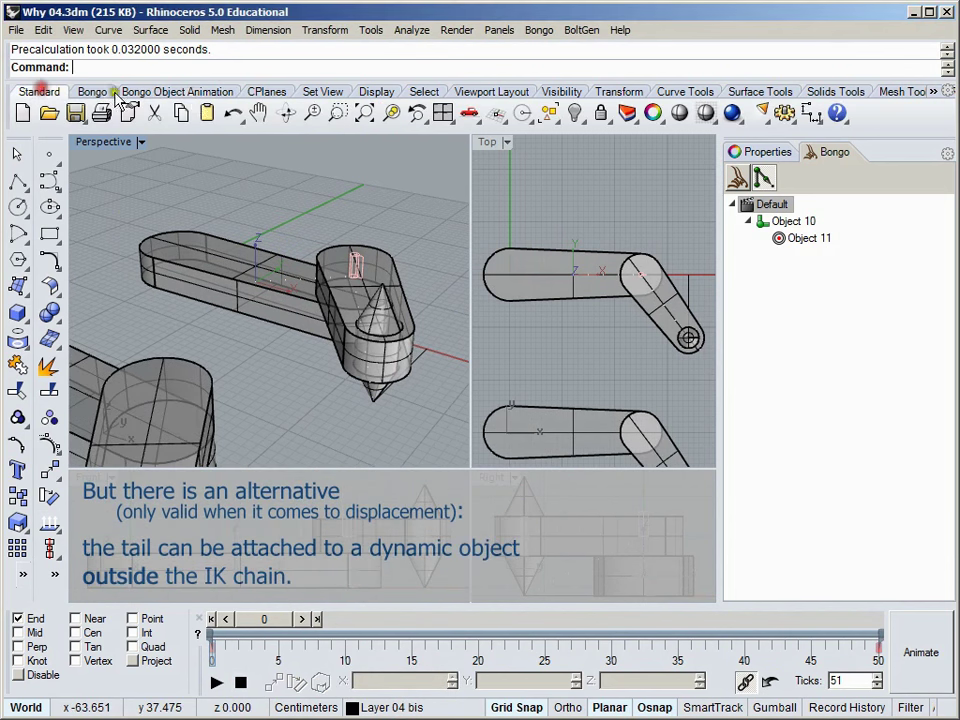
pyautogui.click(365, 113)
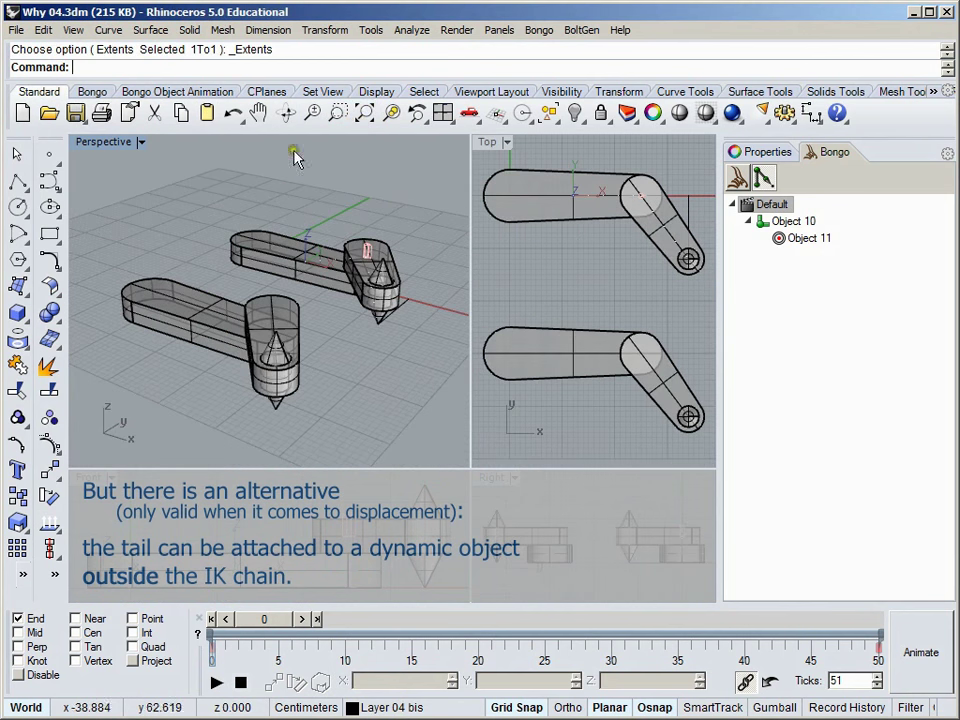
# Start a link chain with the front assembly's long arm as the parent, keeping its default pivot.
pyautogui.click(197, 312)
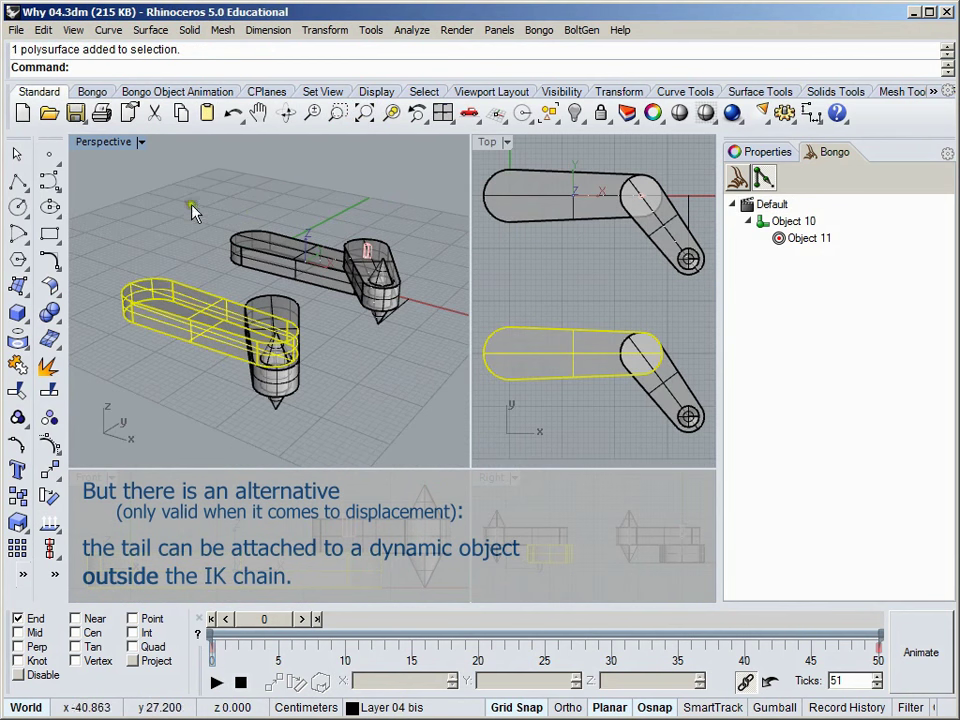
pyautogui.click(186, 93)
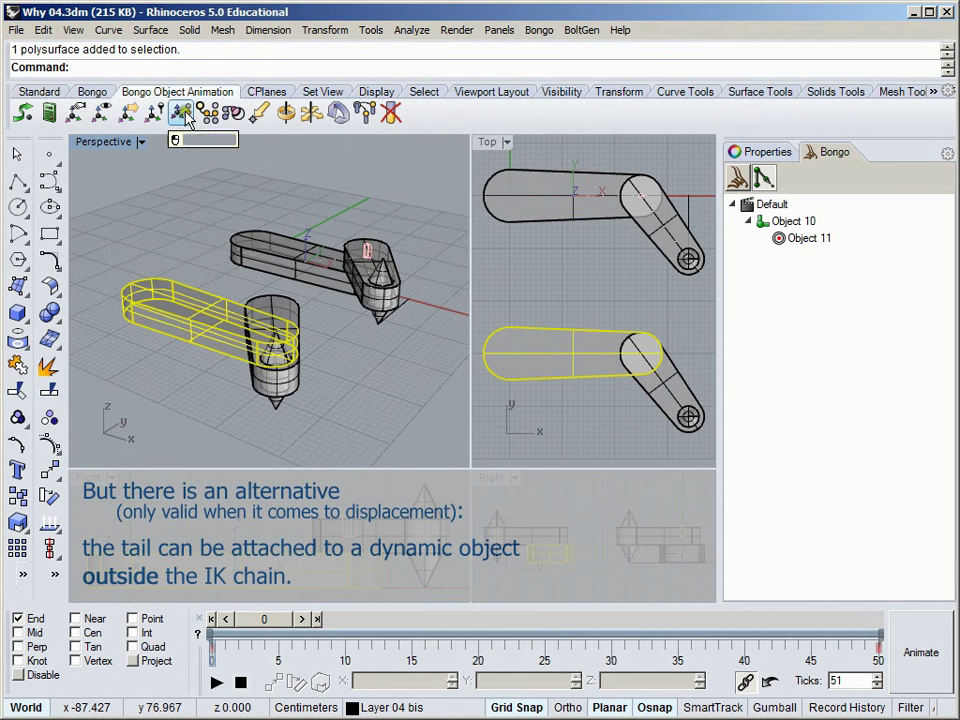
pyautogui.click(183, 113)
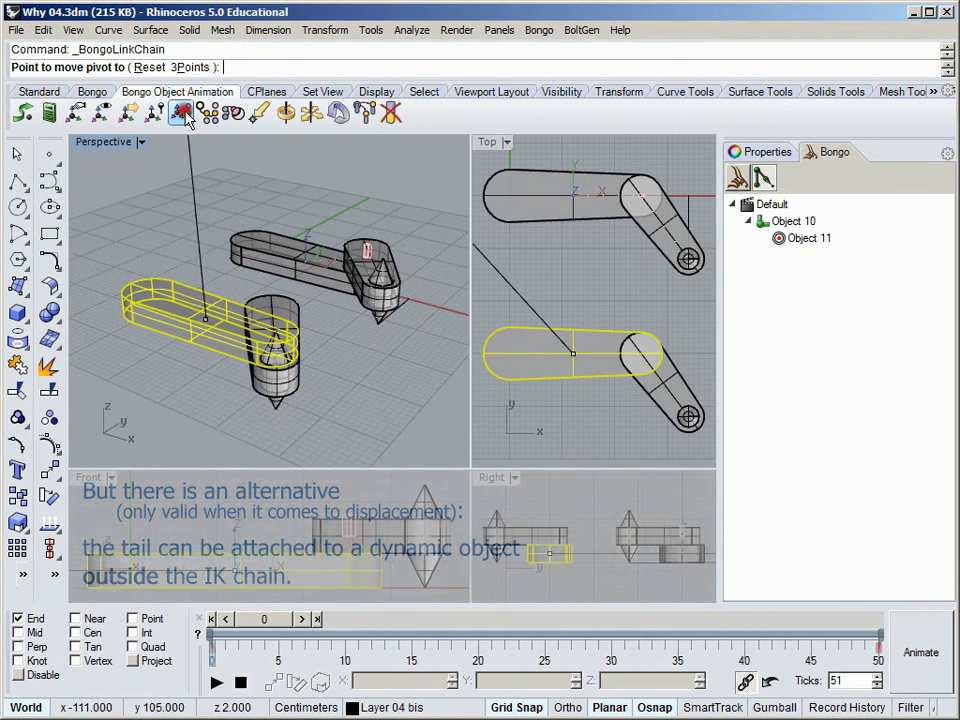
pyautogui.click(191, 233)
# Link the front assembly's short arm to the long arm, with its pivot at the centre of their shared rounded joint.
pyautogui.click(281, 303)
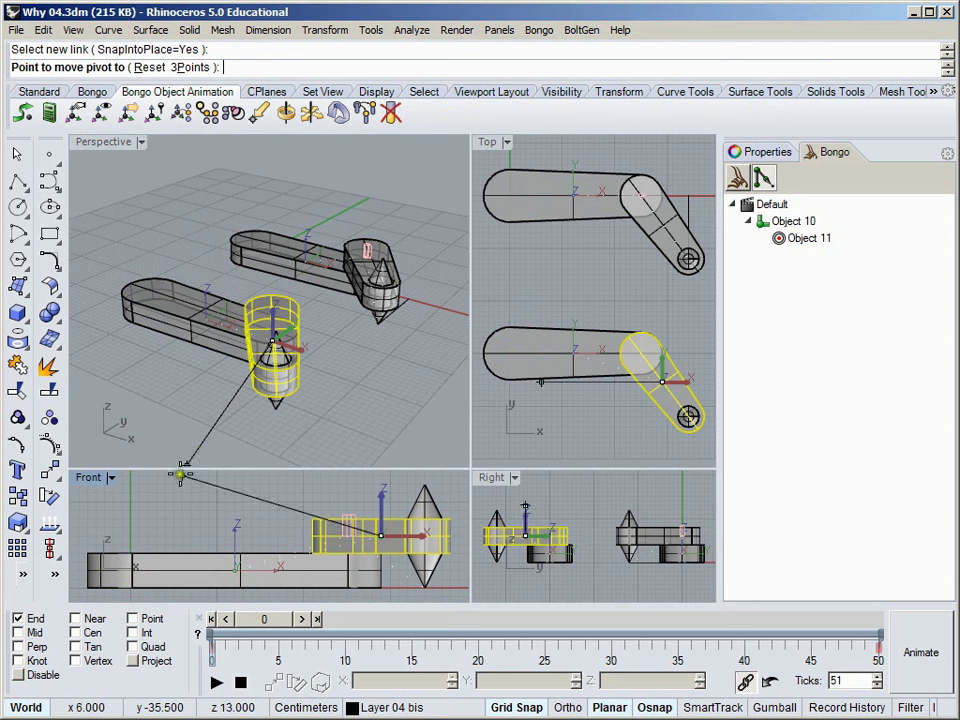
pyautogui.click(30, 619)
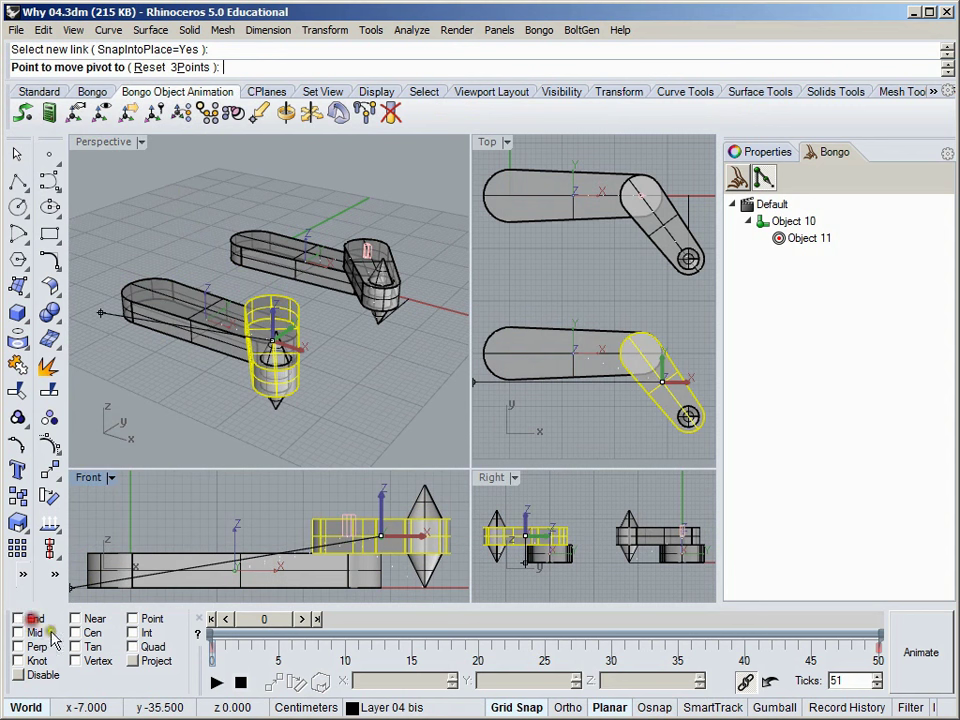
pyautogui.click(134, 662)
pyautogui.click(264, 297)
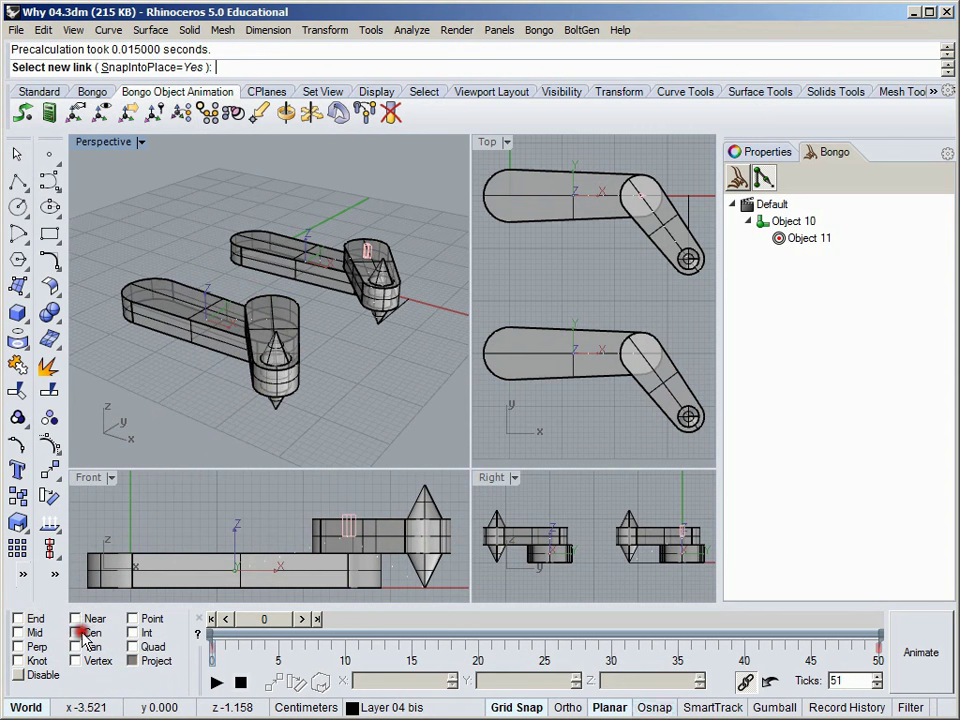
# Link the front pin (Object 14) to the short arm with its pivot snapped to the pin's lower tip, and finish the chain.
pyautogui.click(38, 620)
pyautogui.click(140, 662)
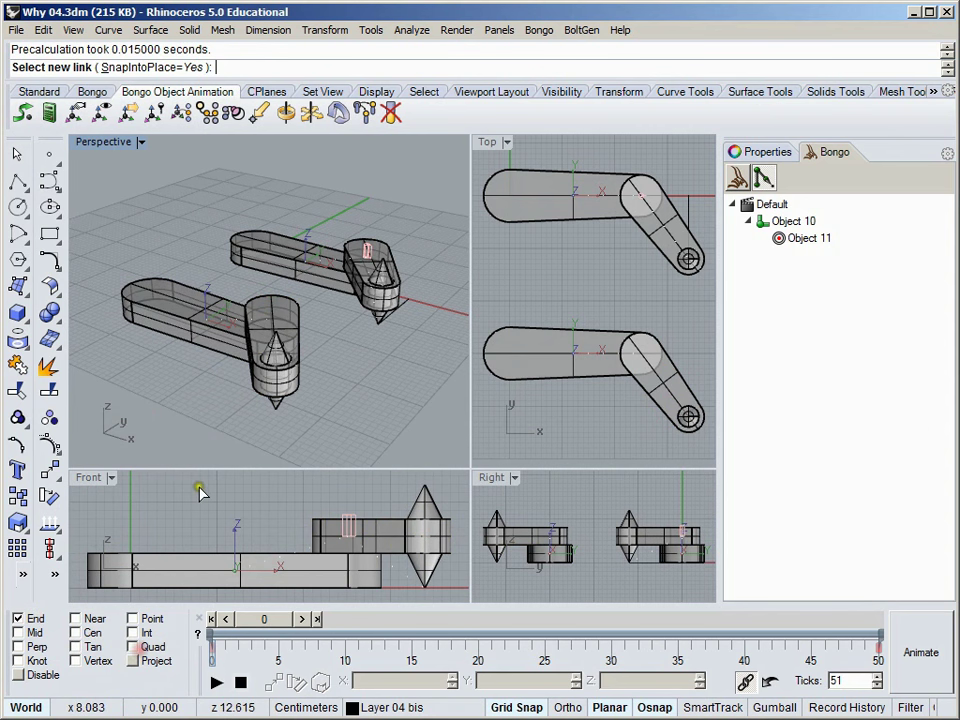
pyautogui.click(299, 373)
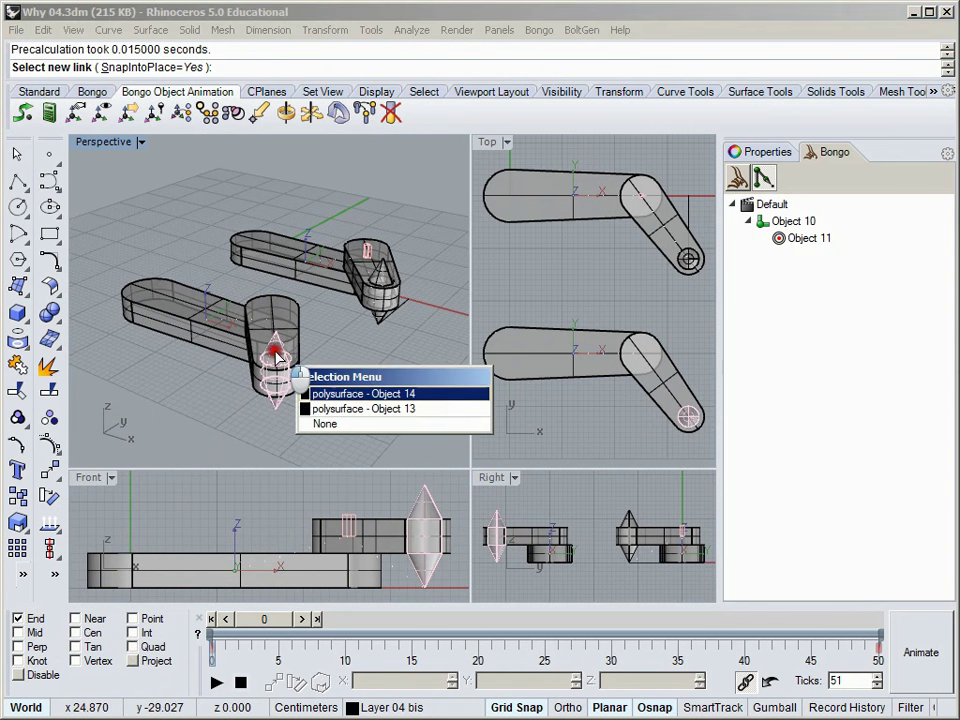
pyautogui.click(330, 394)
pyautogui.click(310, 440)
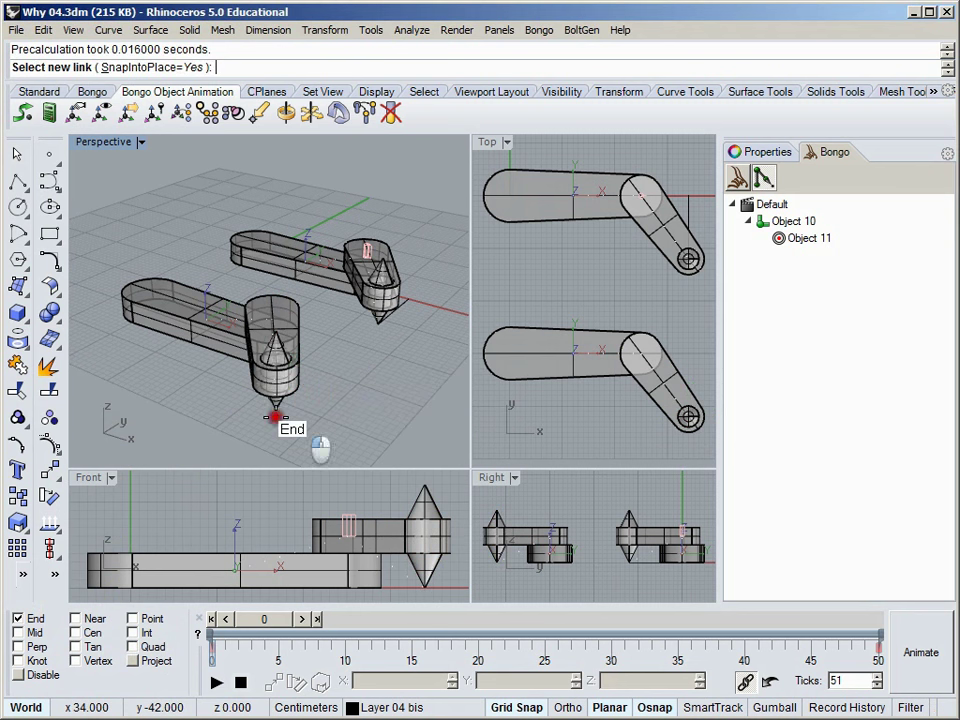
pyautogui.rightClick(295, 437)
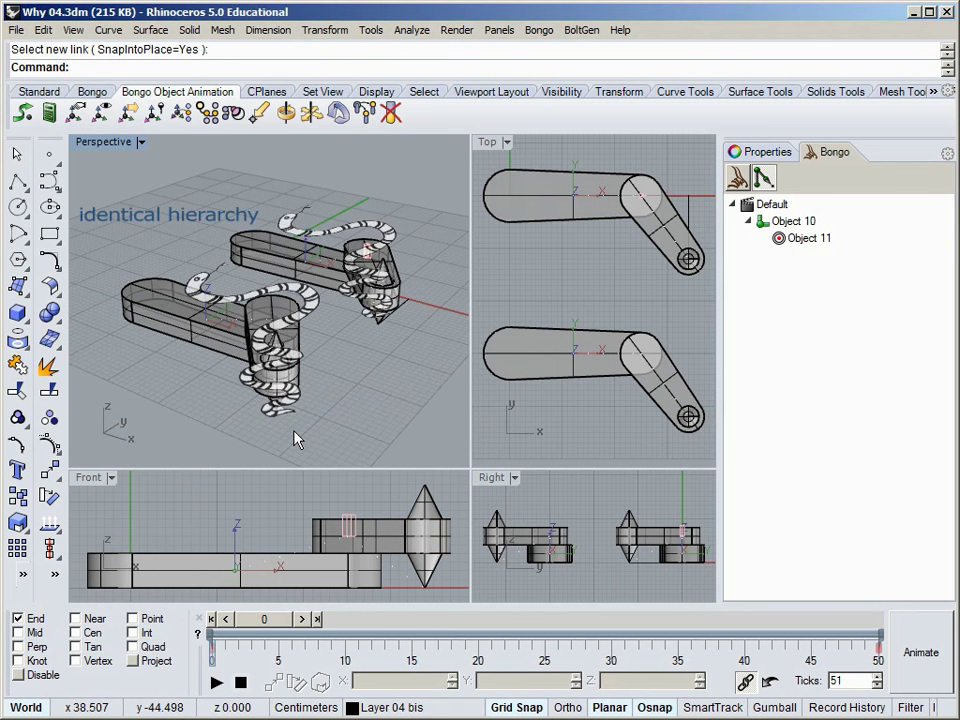
# Make the driver layer current and bring the cone below the front pin fully into view.
pyautogui.click(397, 708)
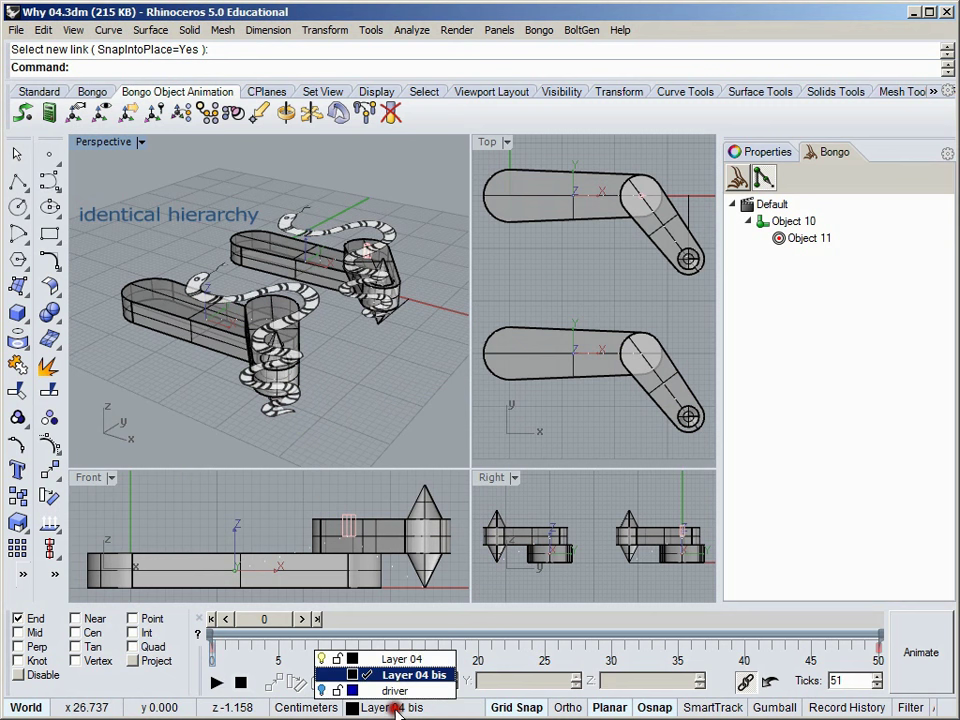
pyautogui.click(396, 692)
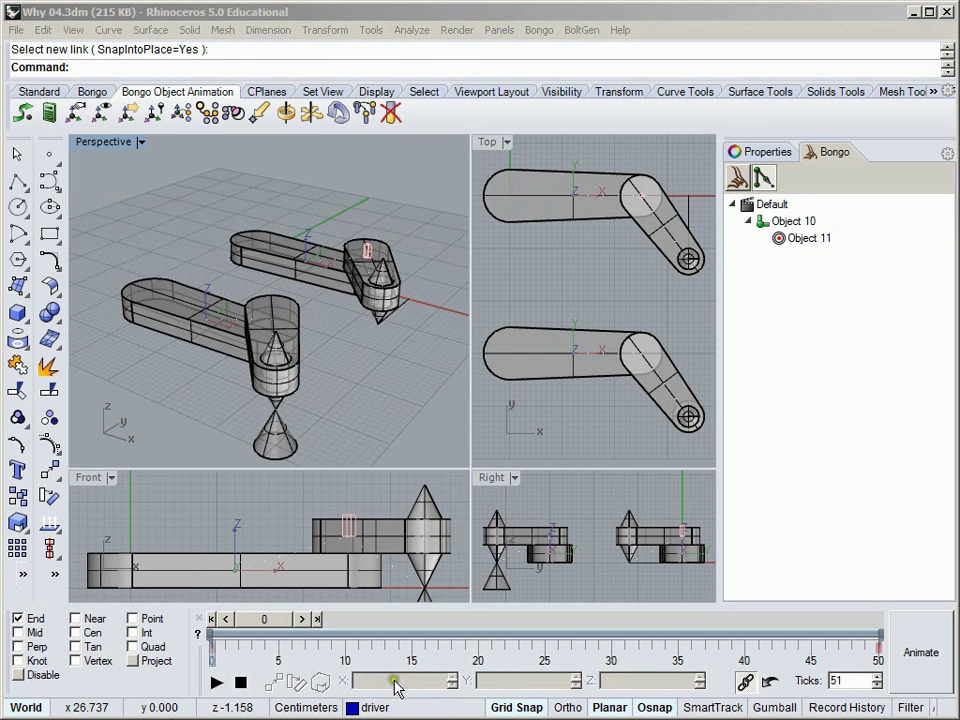
pyautogui.click(58, 91)
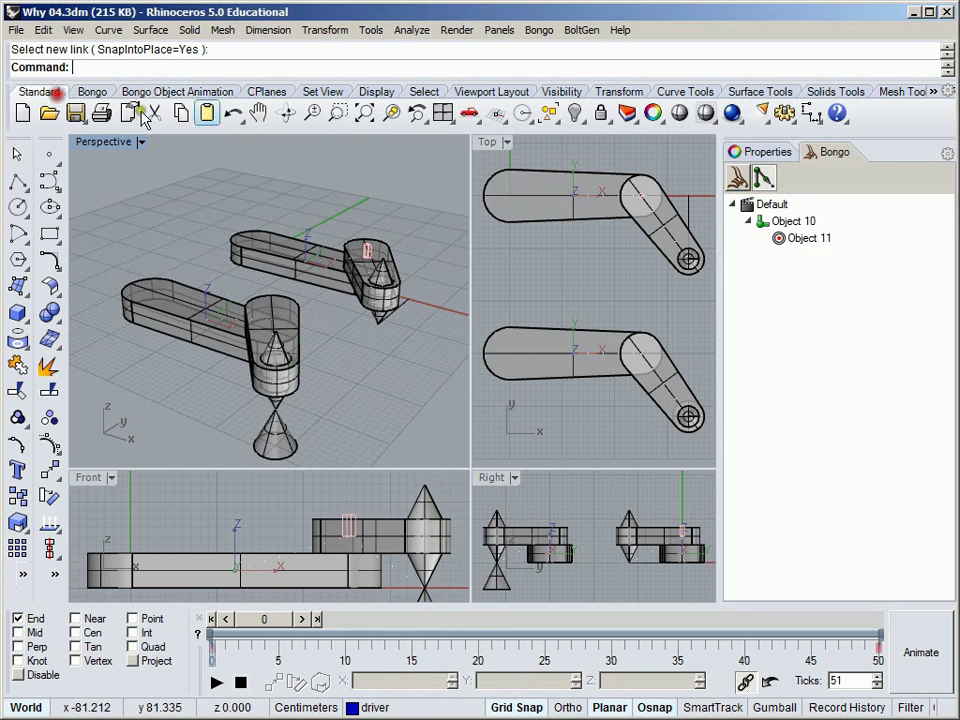
pyautogui.click(365, 114)
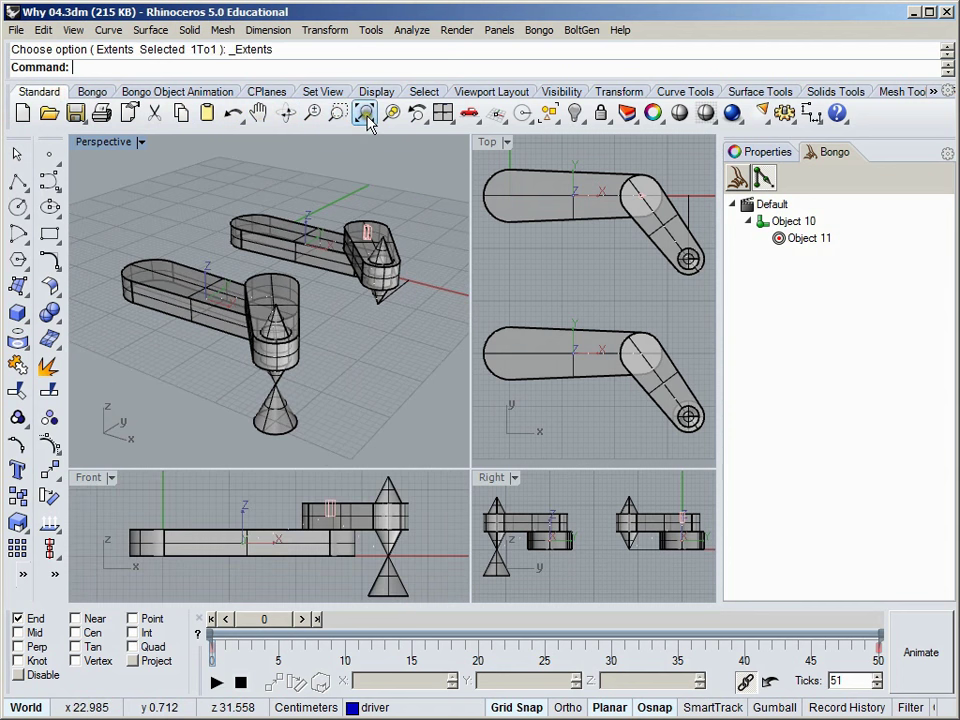
# Animate the driver cone to move along Y onto the long arm's centreline at tick 50, and return to tick 0.
pyautogui.click(288, 423)
pyautogui.click(895, 652)
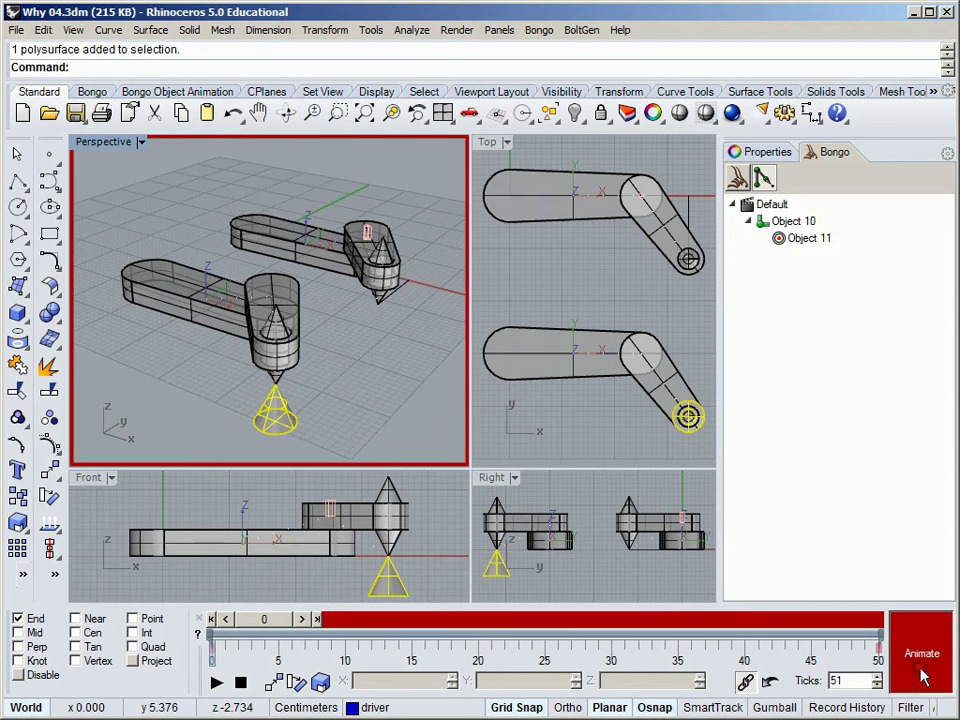
pyautogui.moveTo(318, 625); pyautogui.dragTo(870, 622)
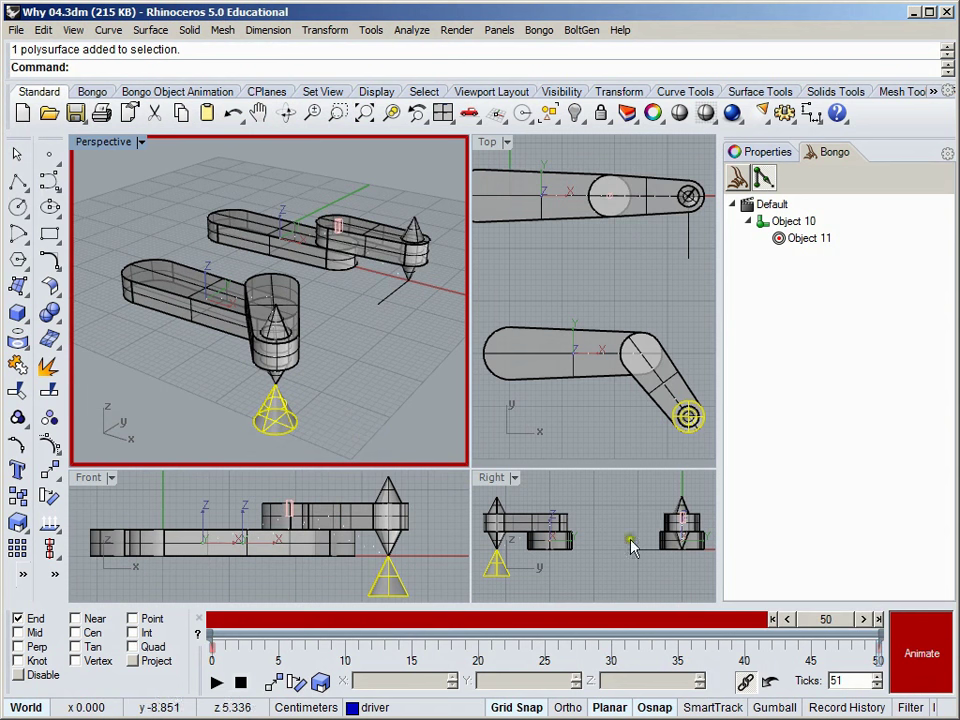
pyautogui.moveTo(688, 418); pyautogui.dragTo(688, 352)
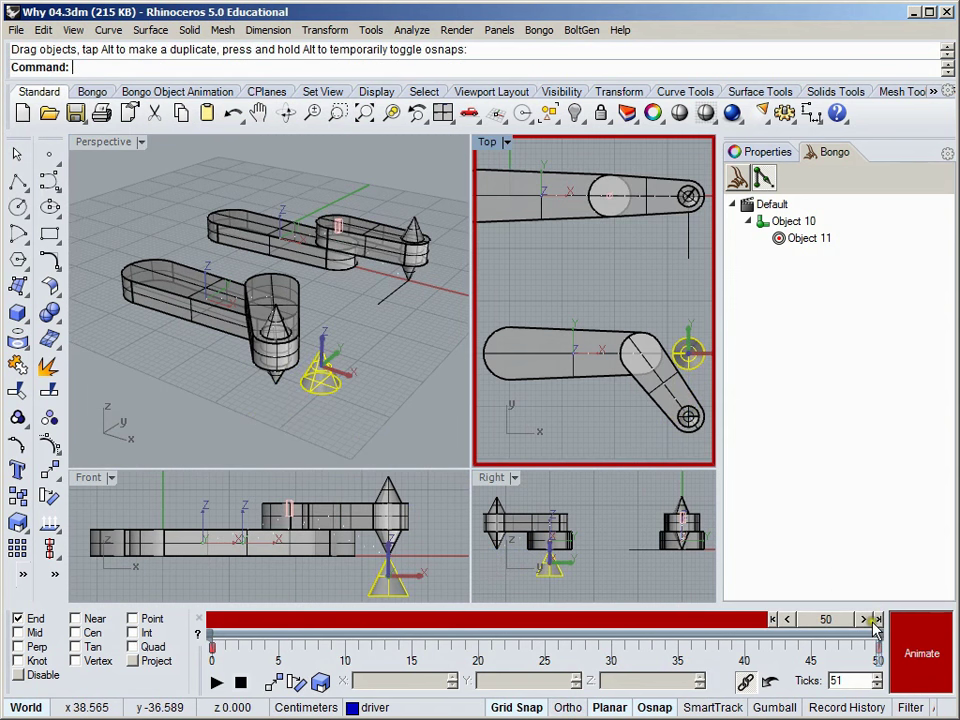
pyautogui.click(923, 660)
pyautogui.moveTo(845, 627); pyautogui.dragTo(201, 619)
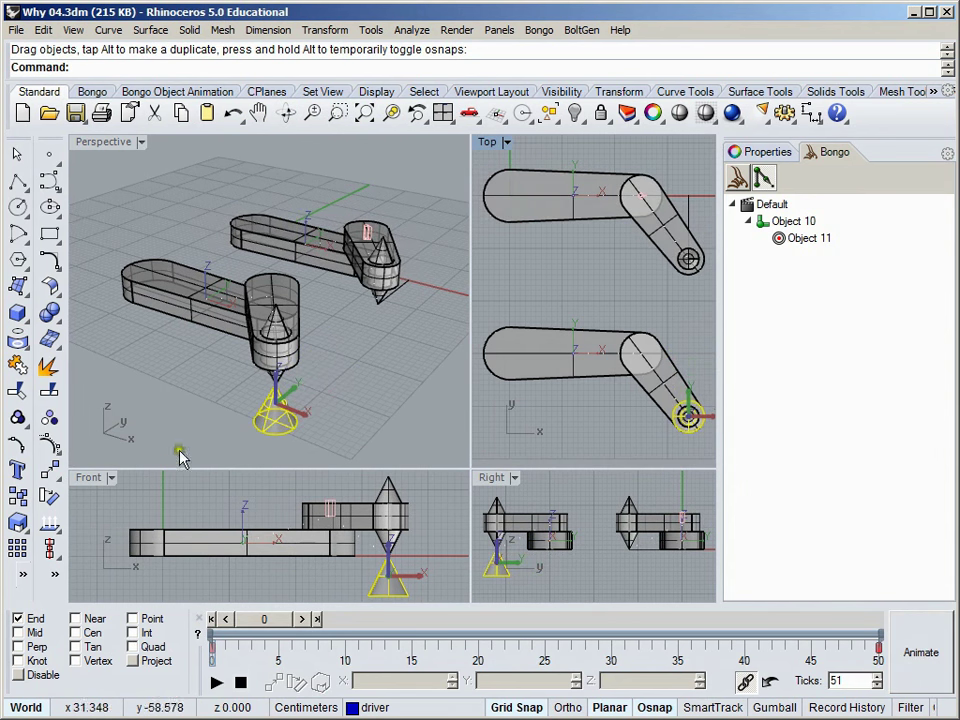
# Make the front long arm a Telescopic IK joint along X and the front short arm a Hinge IK joint about Z.
pyautogui.click(195, 310)
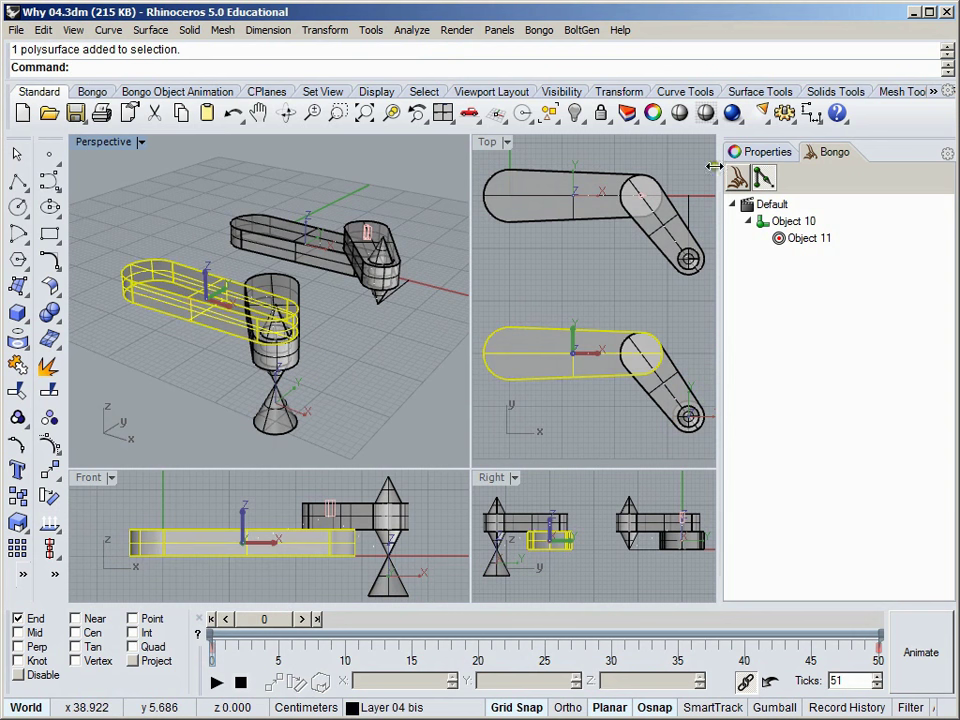
pyautogui.click(760, 152)
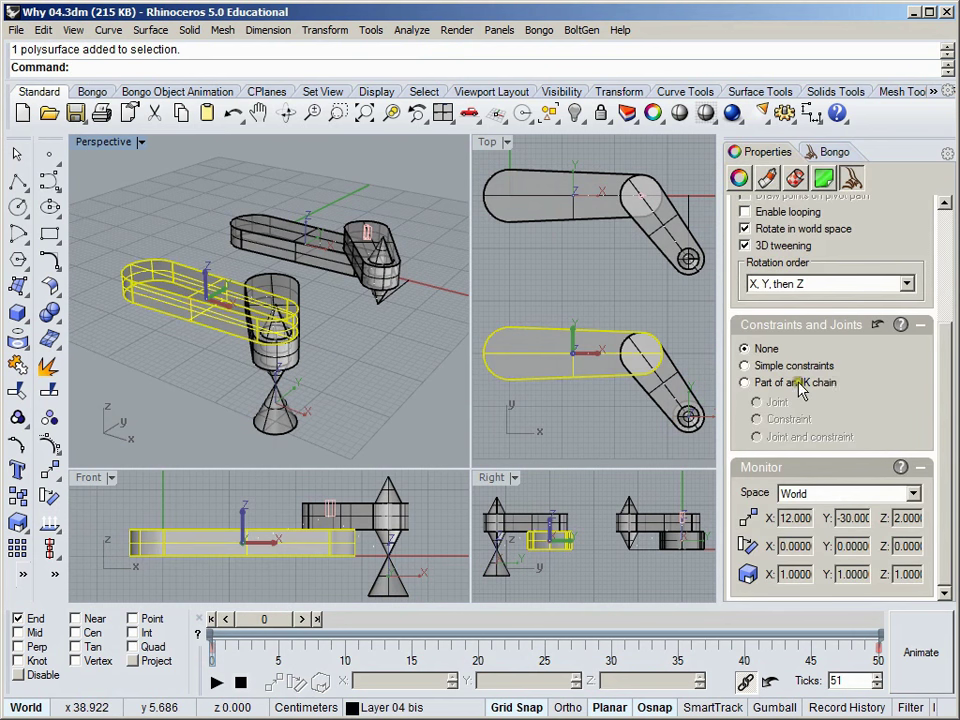
pyautogui.click(801, 383)
pyautogui.click(822, 515)
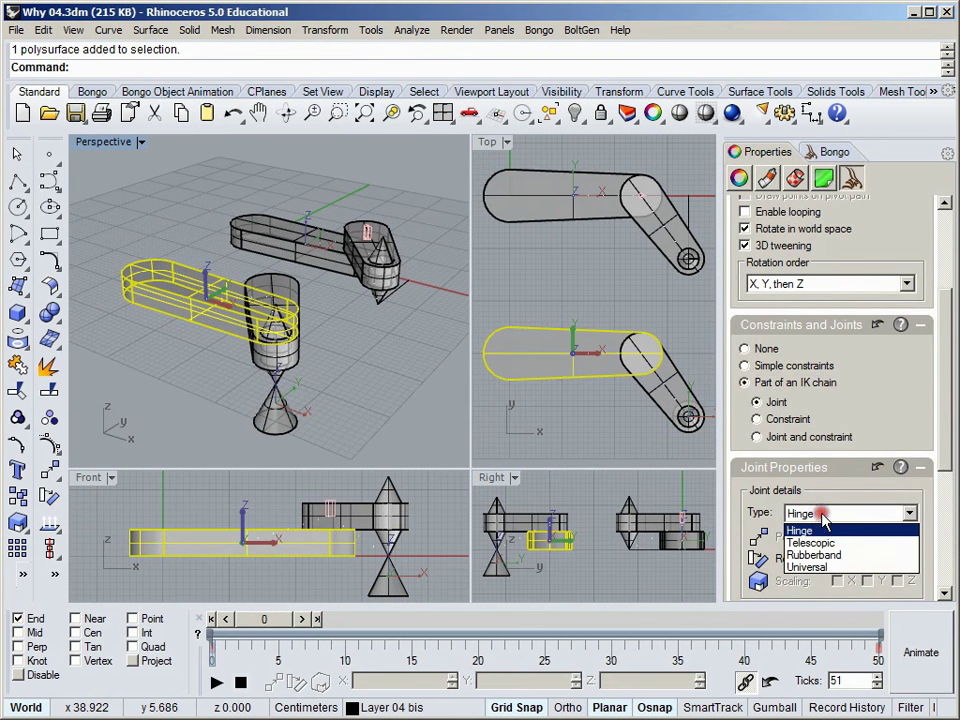
pyautogui.click(825, 543)
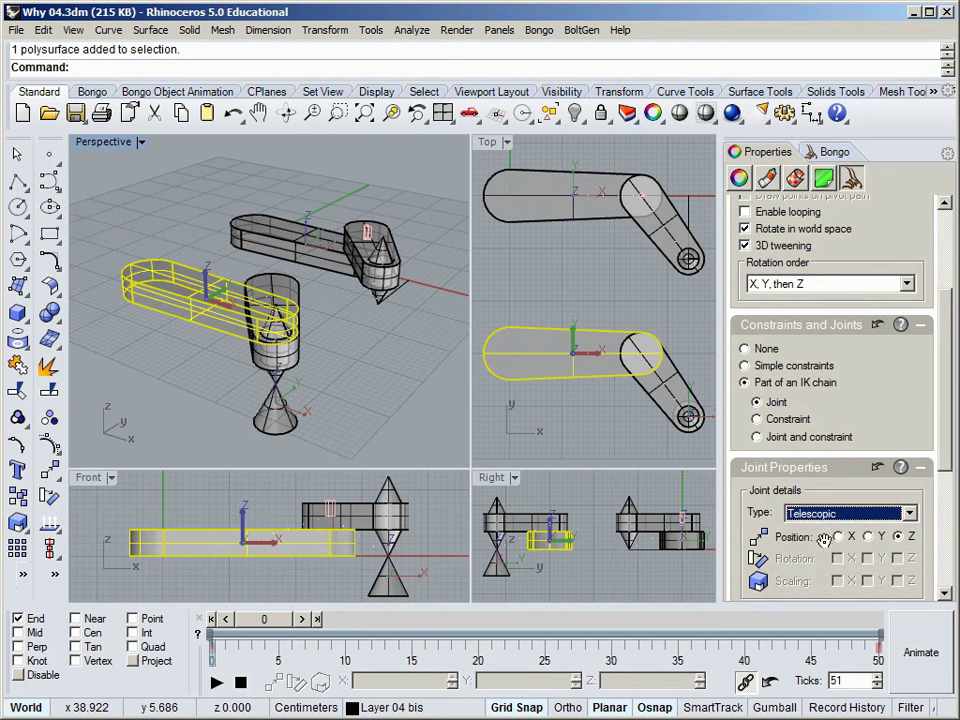
pyautogui.click(839, 539)
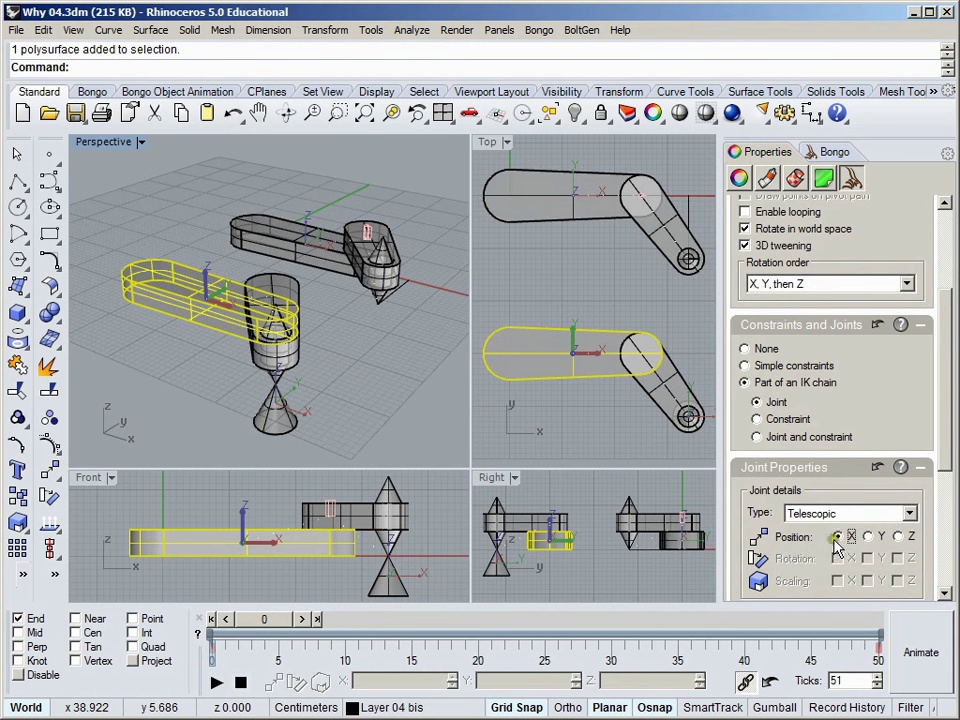
pyautogui.click(305, 292)
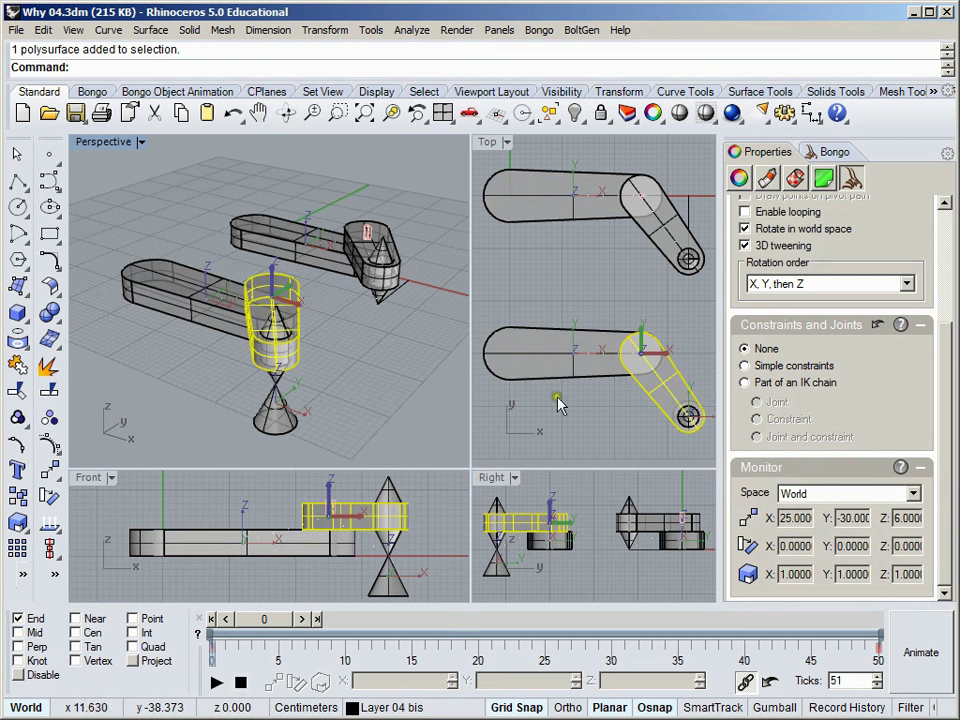
pyautogui.click(745, 383)
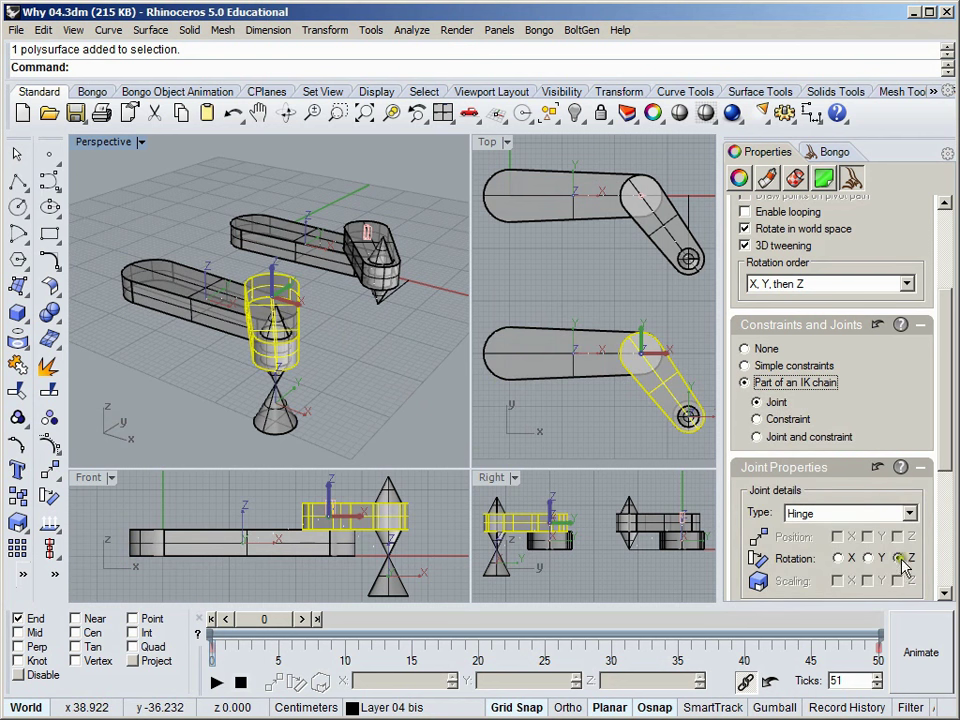
# Make the front pin part of an IK chain as a constraint, constrain its pivot to the driver cone, and deselect everything.
pyautogui.click(283, 389)
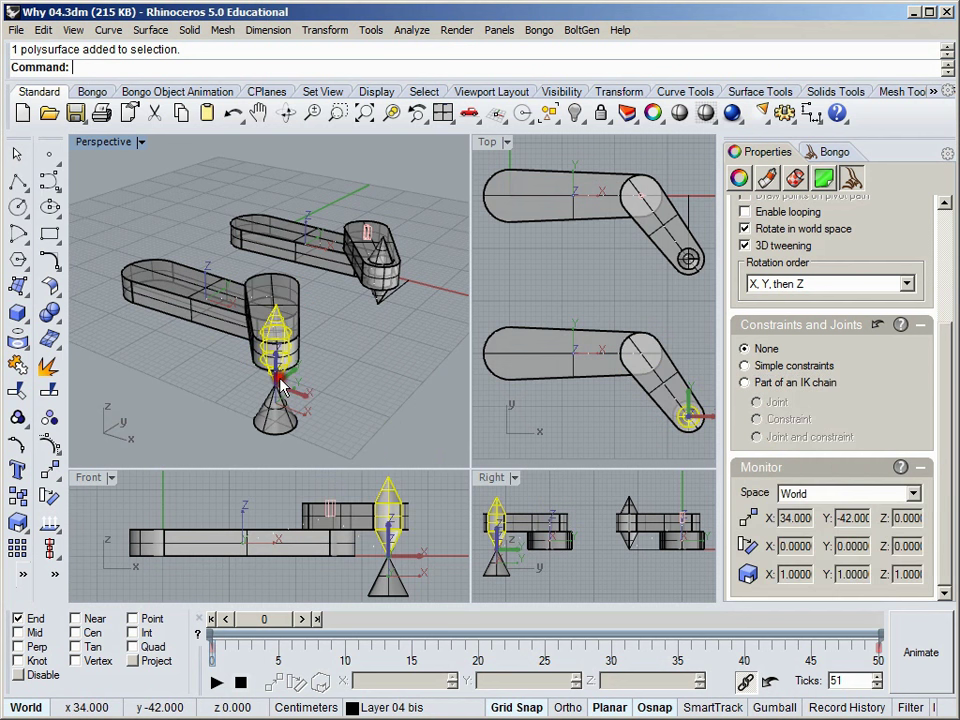
pyautogui.click(770, 385)
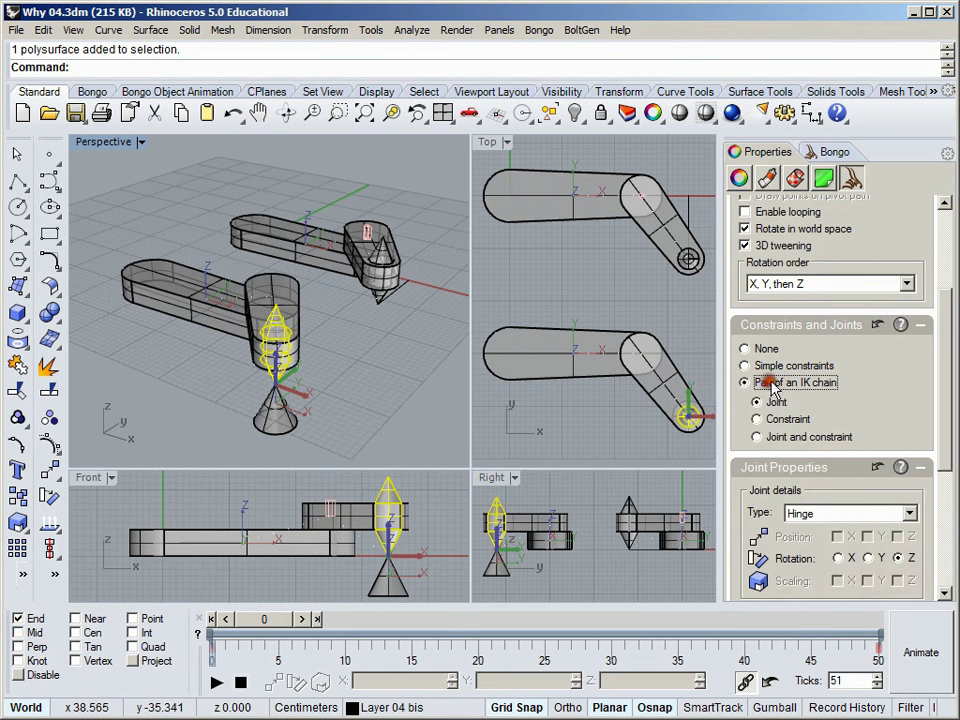
pyautogui.click(789, 420)
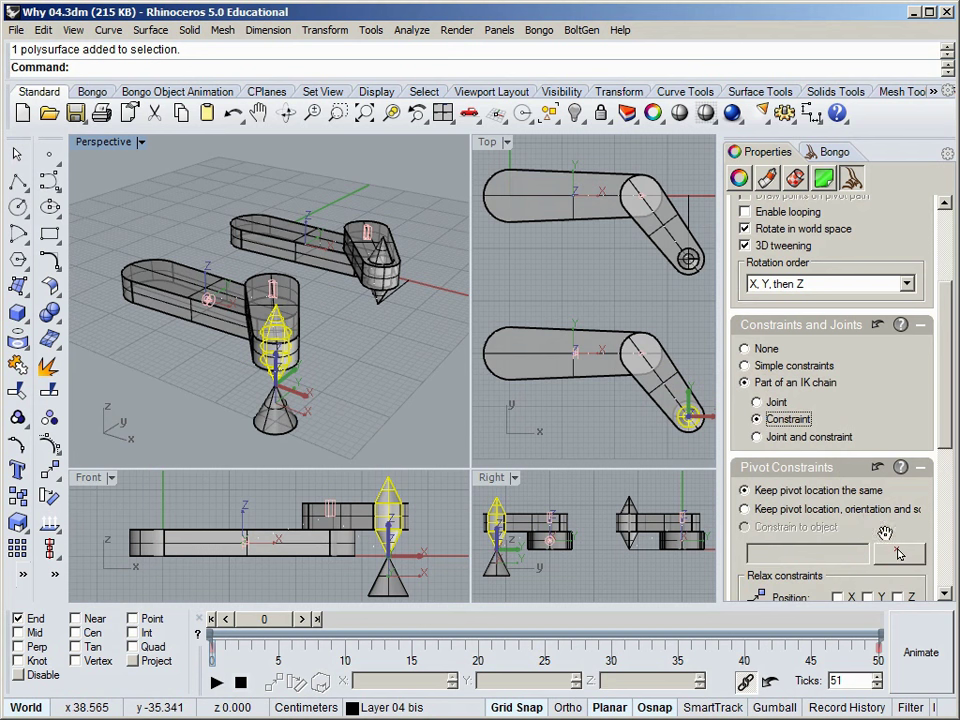
pyautogui.click(897, 558)
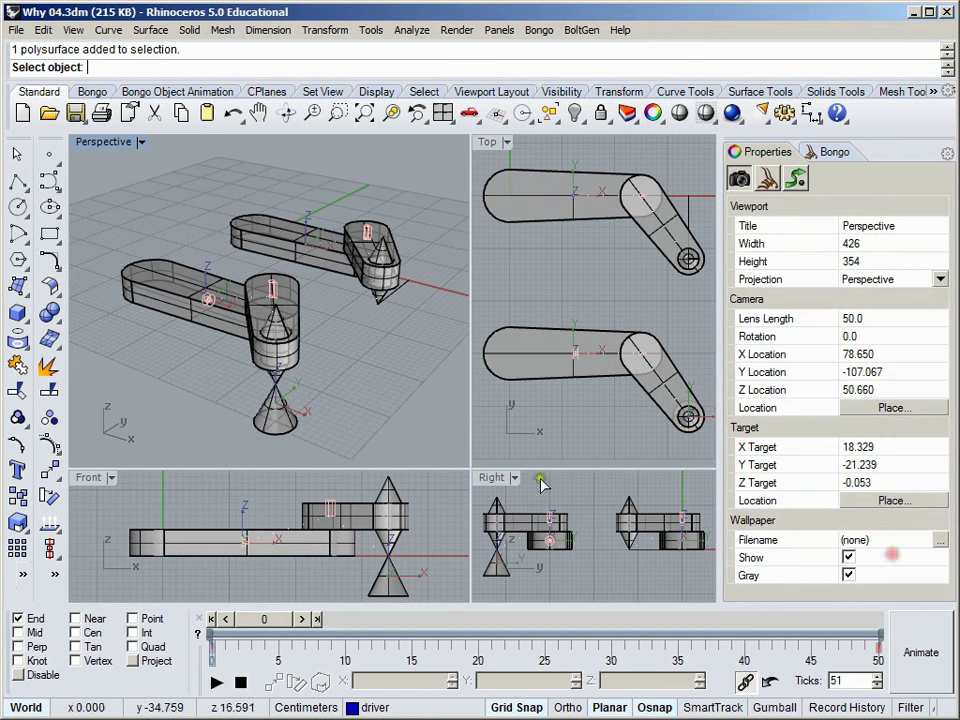
pyautogui.click(292, 428)
pyautogui.click(403, 353)
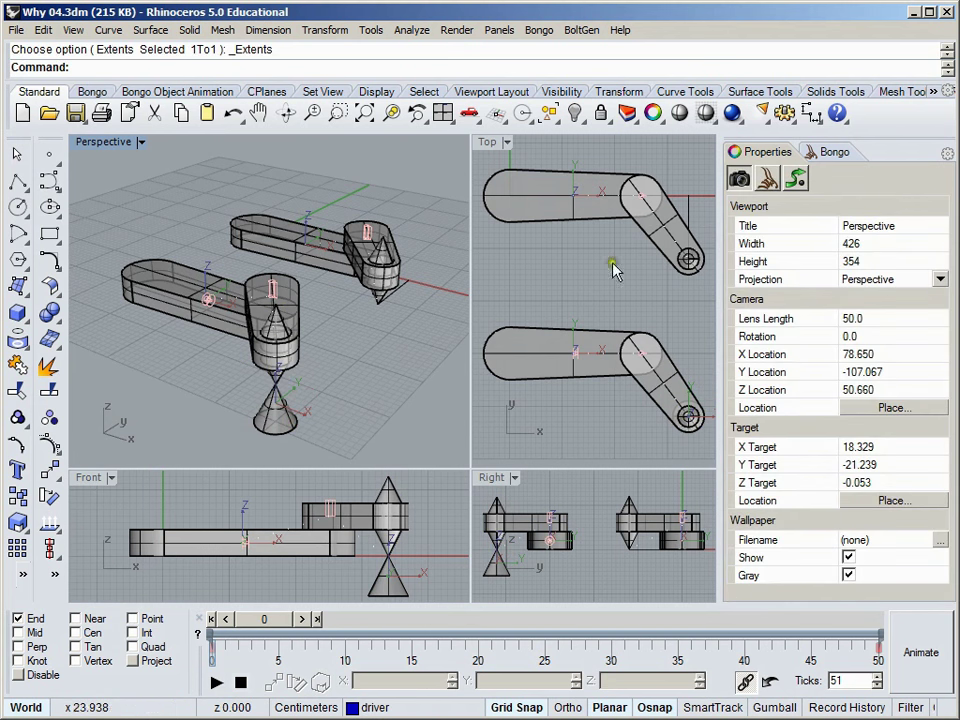
# Examine the hierarchy of both chains in the Bongo object tree and play the animation to check the motion.
pyautogui.click(833, 153)
pyautogui.moveTo(793, 221)
pyautogui.mouseDown()
pyautogui.moveTo(797, 210)
pyautogui.moveTo(808, 217)
pyautogui.mouseUp()
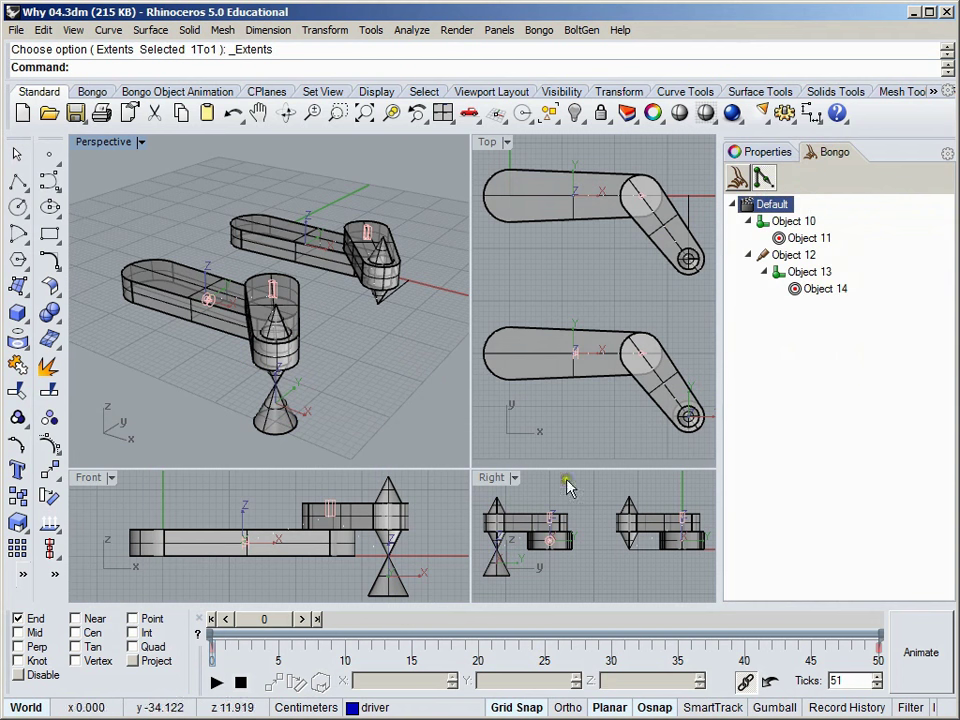
pyautogui.click(217, 682)
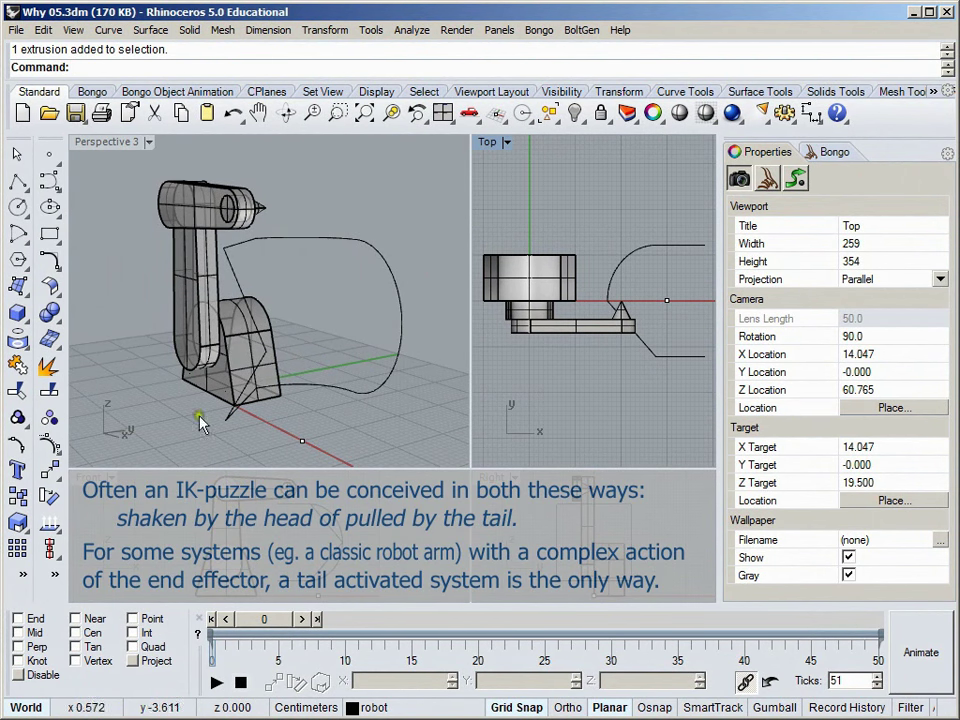
# Start a Link Chain with the robot base as parent, keeping its pivot, and link the lower arm with its pivot at its lower rounded end's centre.
pyautogui.click(176, 90)
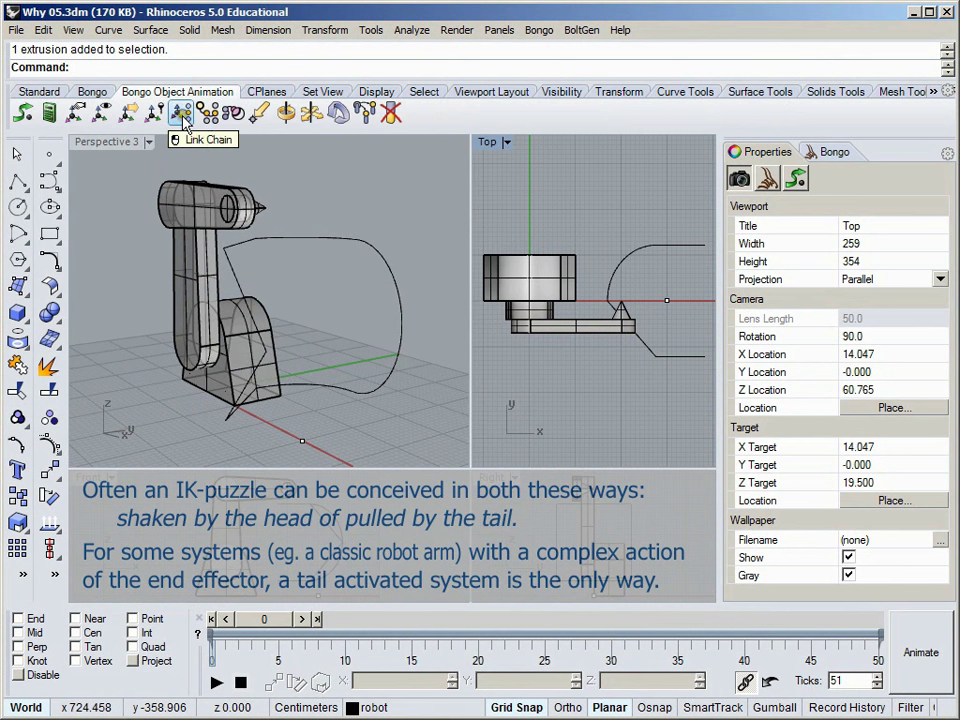
pyautogui.click(183, 118)
pyautogui.click(250, 345)
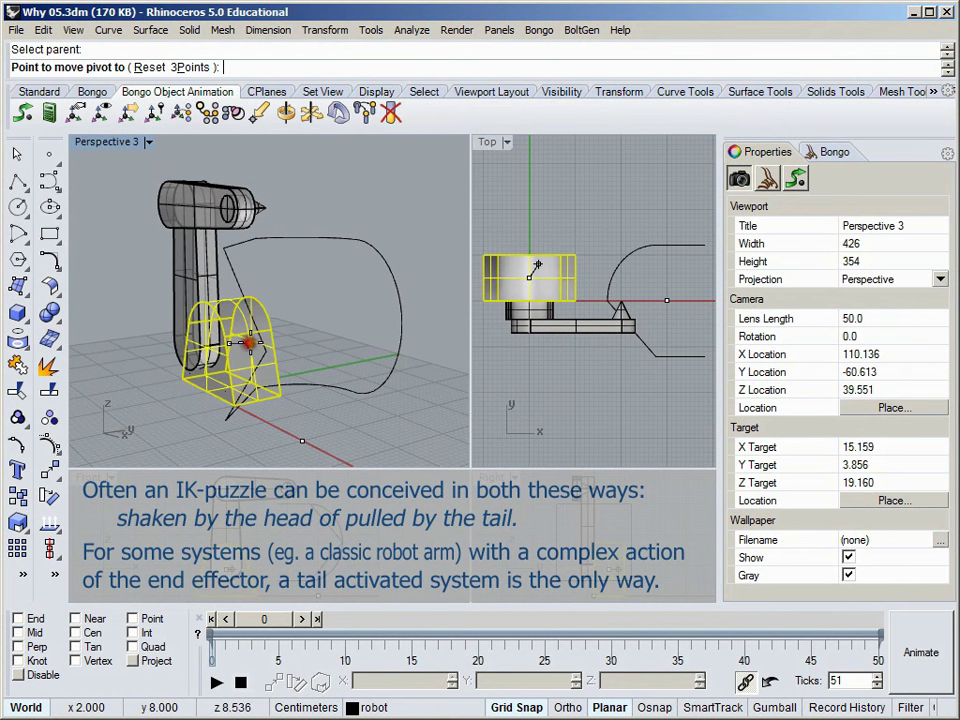
pyautogui.click(336, 340)
pyautogui.click(208, 287)
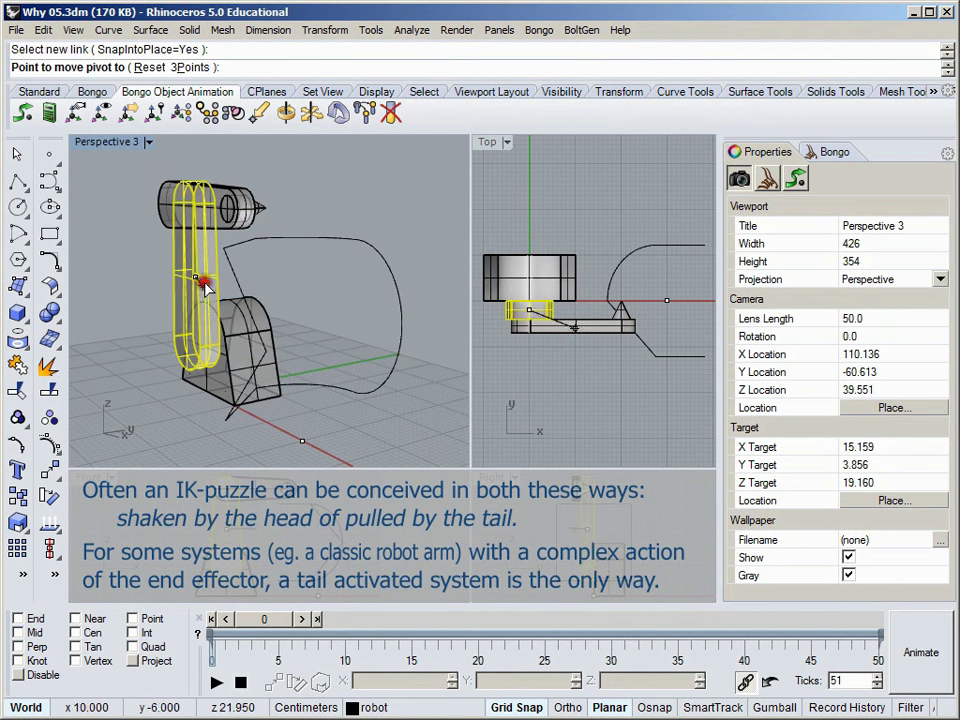
pyautogui.click(88, 632)
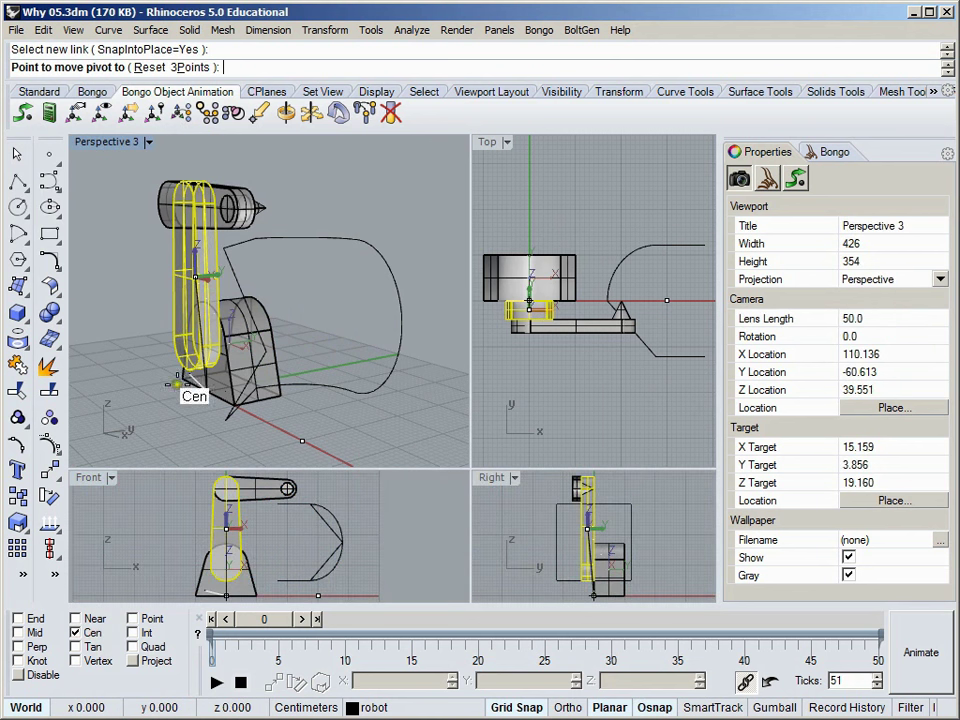
pyautogui.click(186, 372)
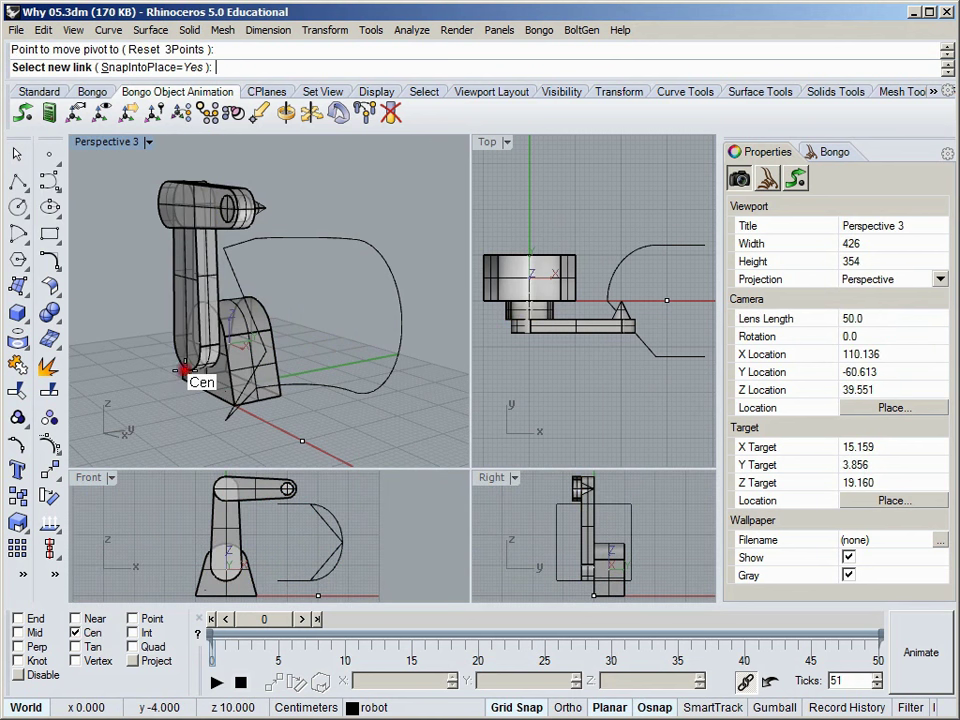
# Link the upper arm with its pivot at its rear rounded end's centre, link the cone with its pivot at its tip, and finish the chain.
pyautogui.click(226, 237)
pyautogui.click(163, 200)
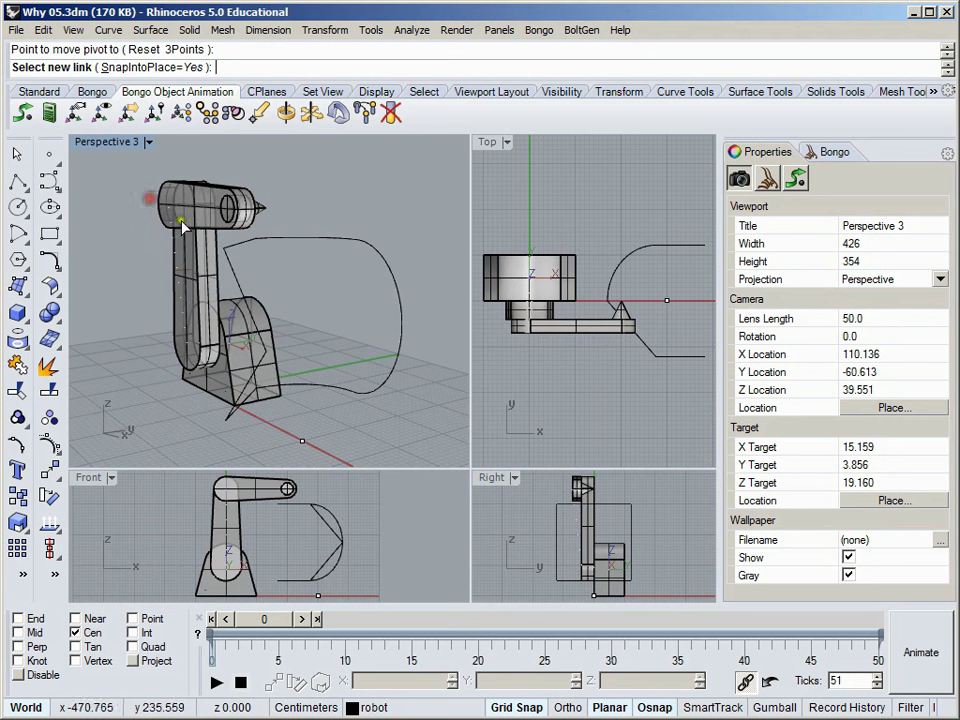
pyautogui.click(257, 213)
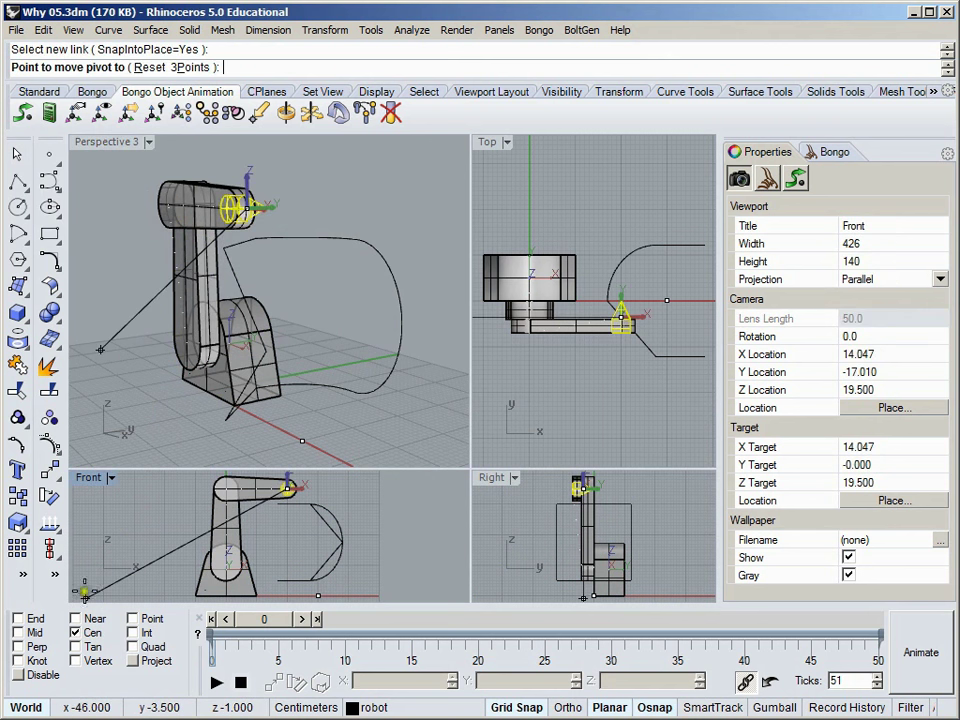
pyautogui.click(89, 634)
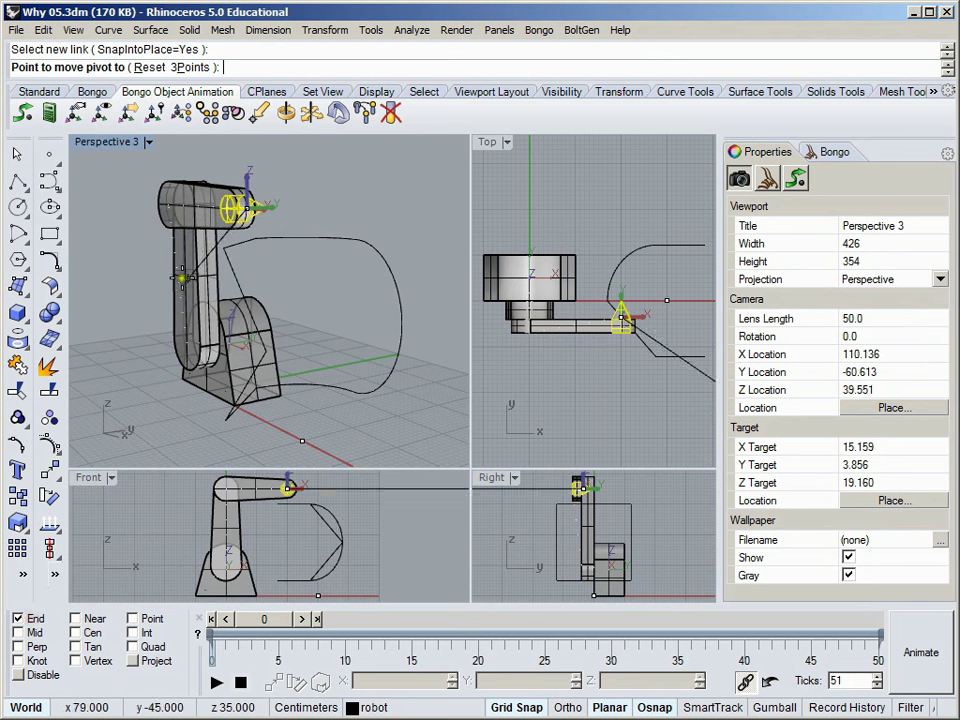
pyautogui.click(270, 206)
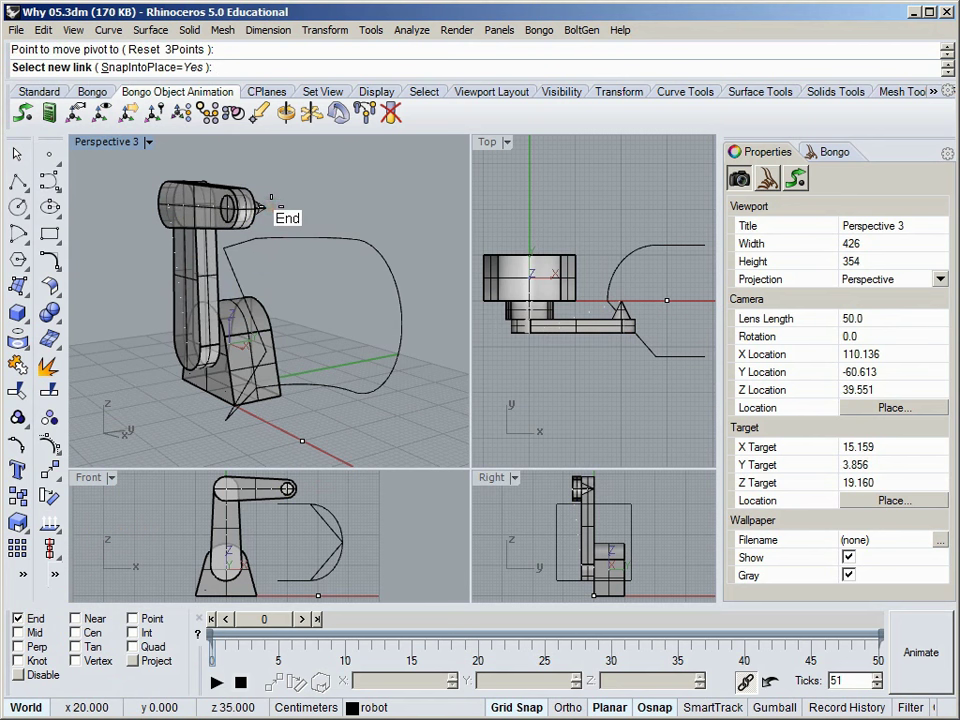
pyautogui.rightClick(308, 207)
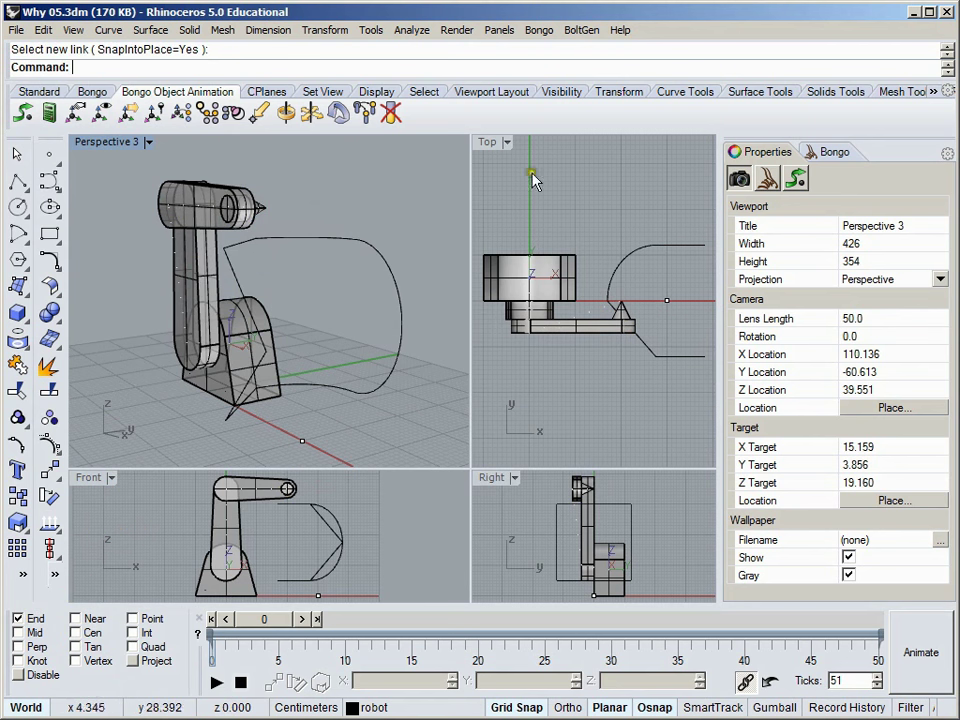
# Expand the Bongo object tree fully to check the robot arm's parent-child hierarchy.
pyautogui.click(830, 152)
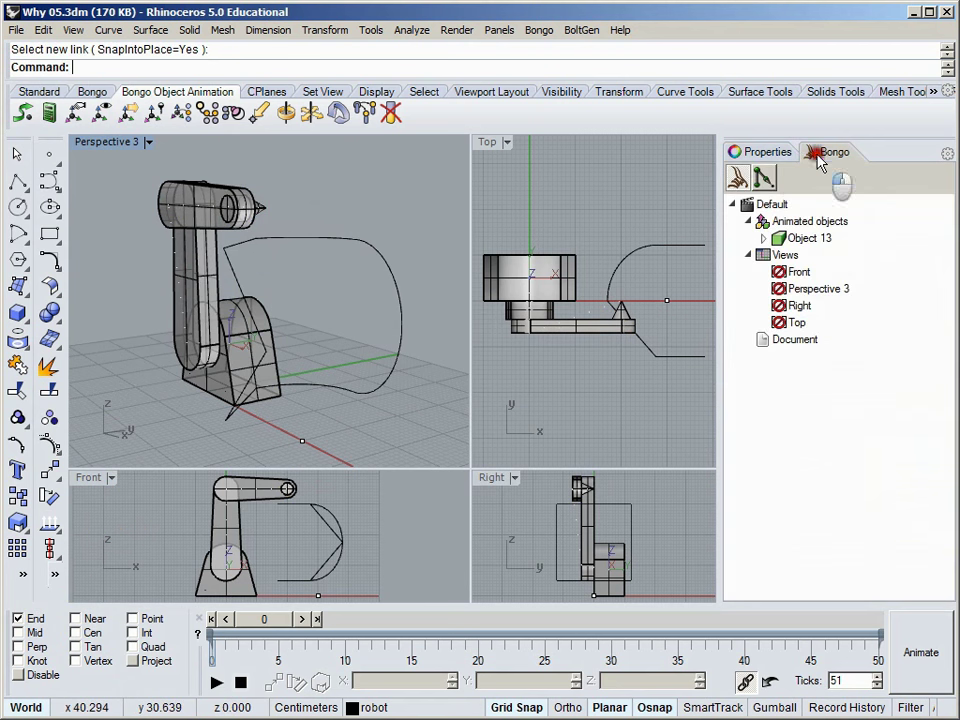
pyautogui.click(775, 205)
pyautogui.rightClick(776, 205)
pyautogui.click(822, 214)
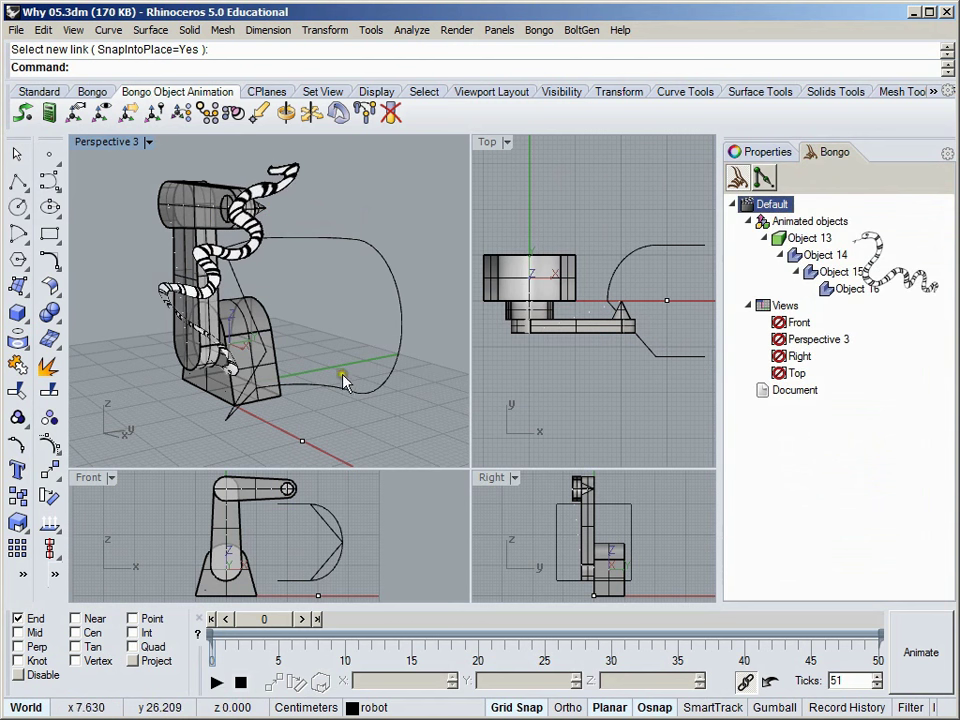
# Enable Bongo animation for the point on the X axis and give it a To Path simple constraint on the track curve, starting near its upper end.
pyautogui.click(302, 441)
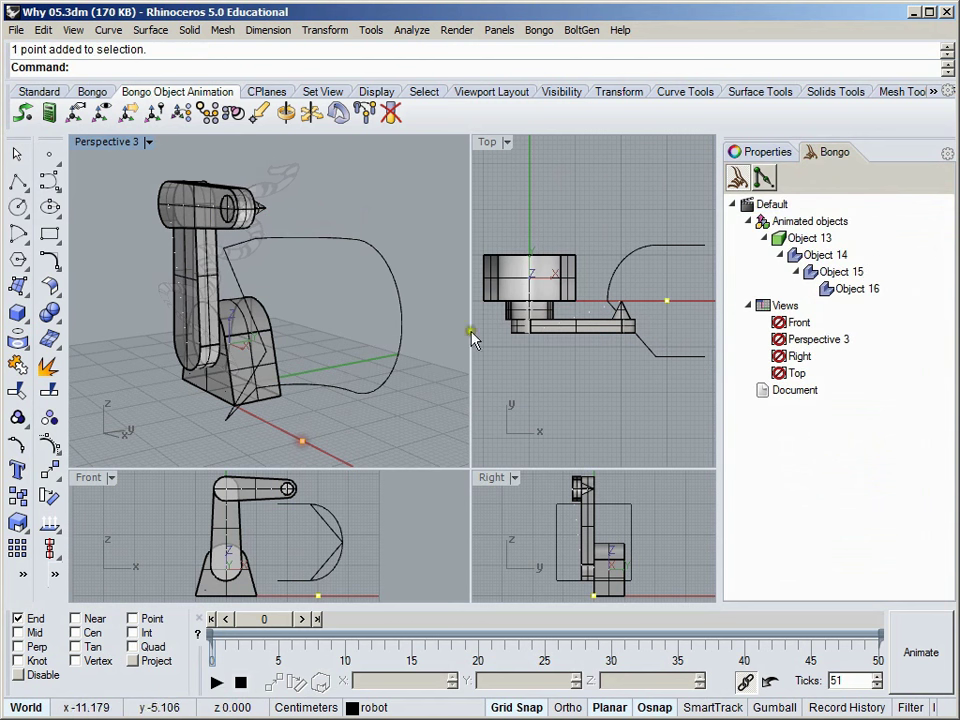
pyautogui.click(752, 152)
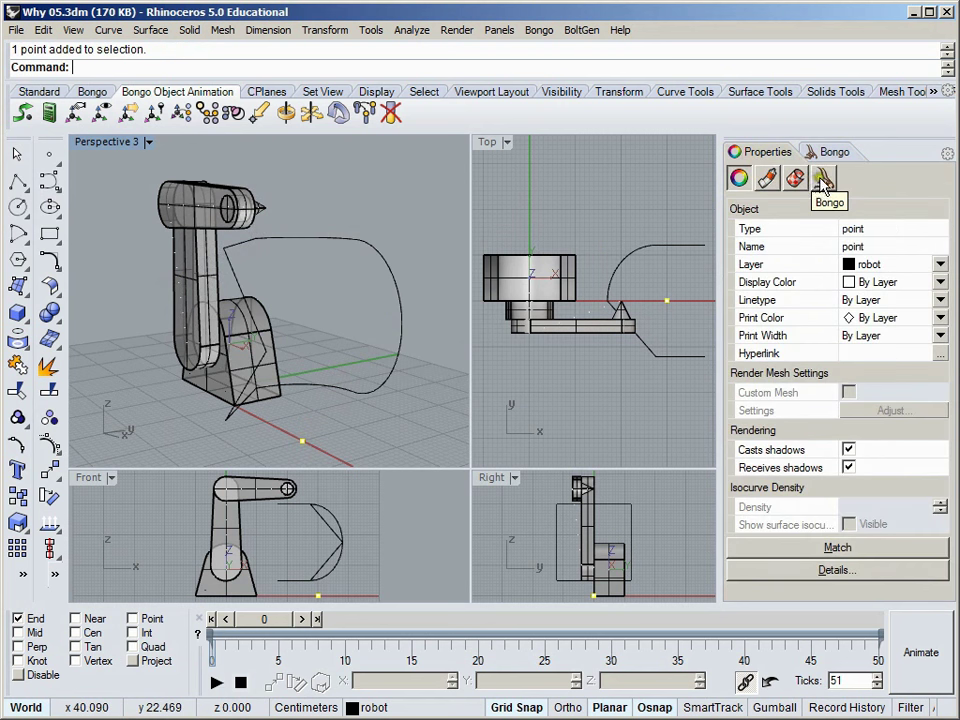
pyautogui.click(823, 178)
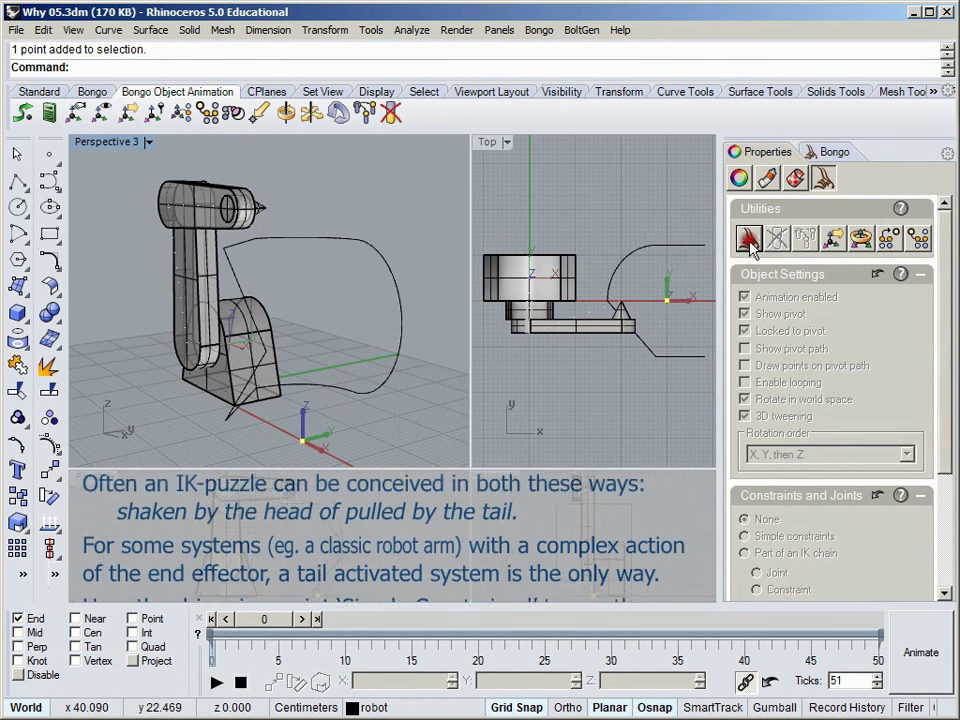
pyautogui.click(748, 237)
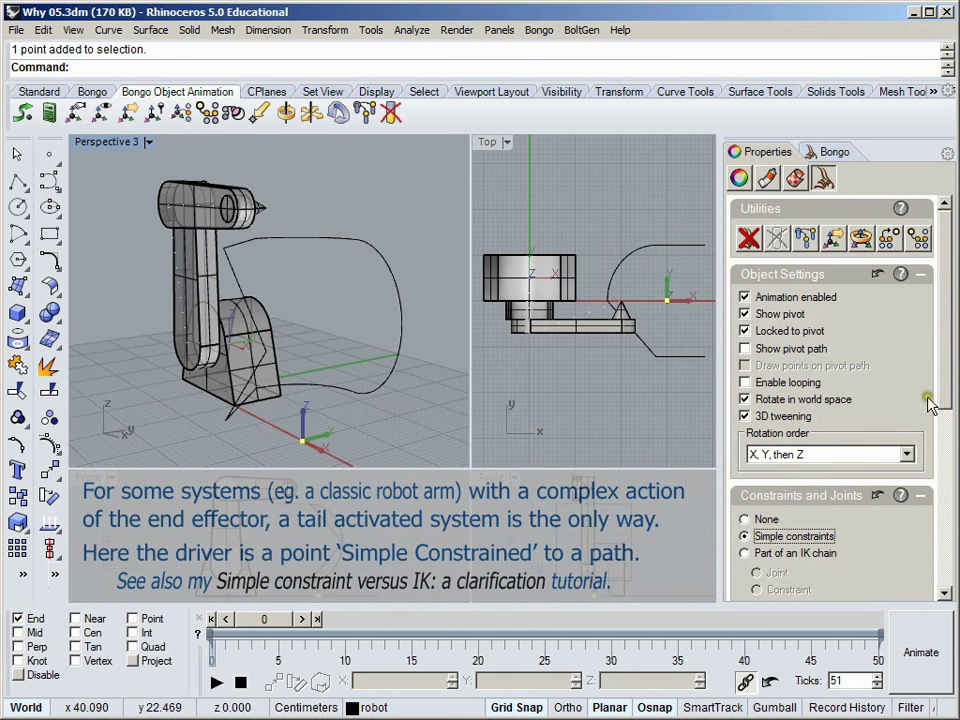
pyautogui.moveTo(945, 385); pyautogui.dragTo(947, 570)
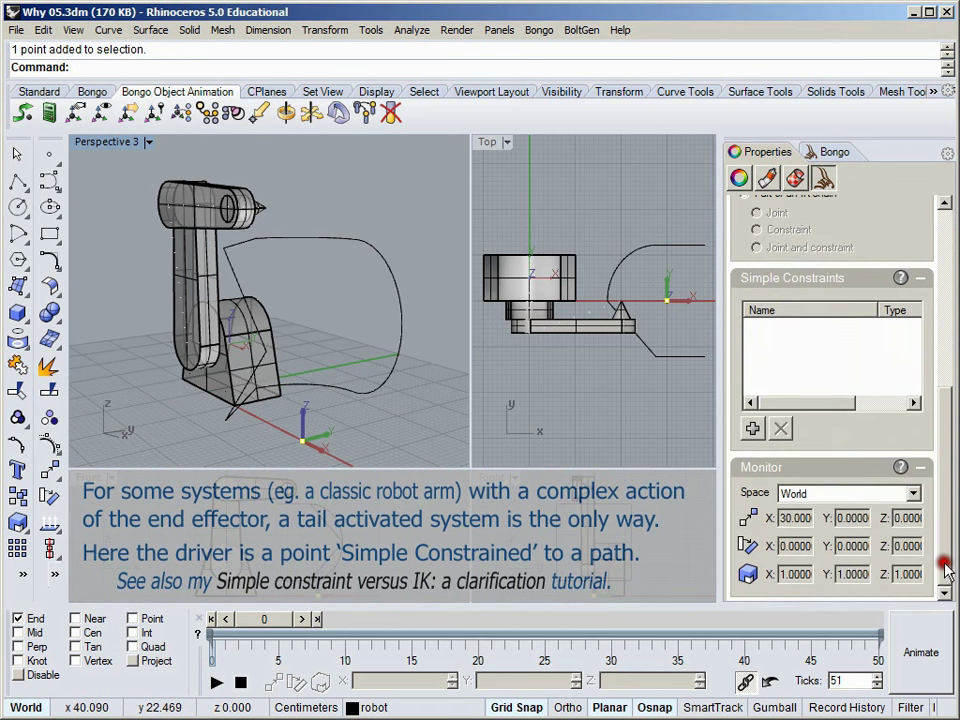
pyautogui.click(754, 430)
pyautogui.click(786, 499)
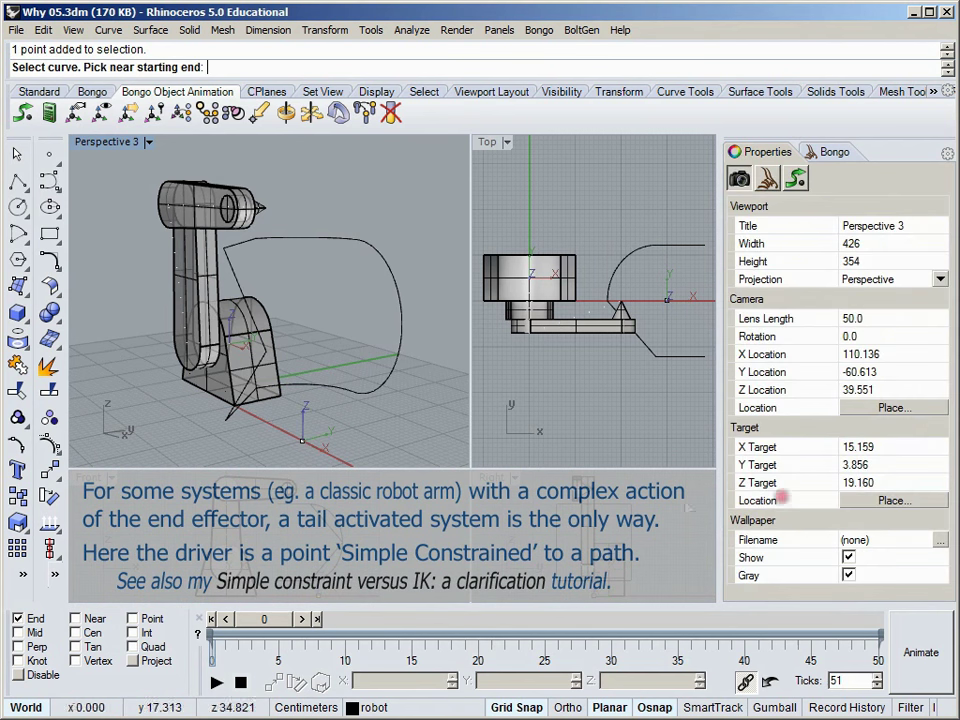
pyautogui.click(250, 248)
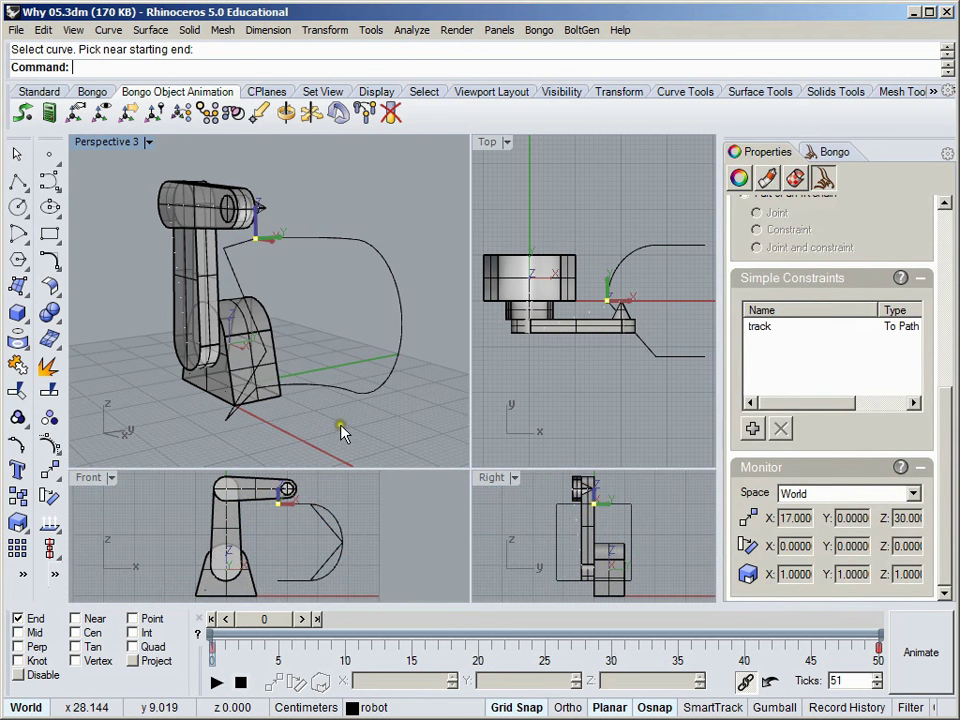
# Deselect the point, play the animation to check its travel along the track, and stop playback.
pyautogui.click(340, 431)
pyautogui.click(215, 684)
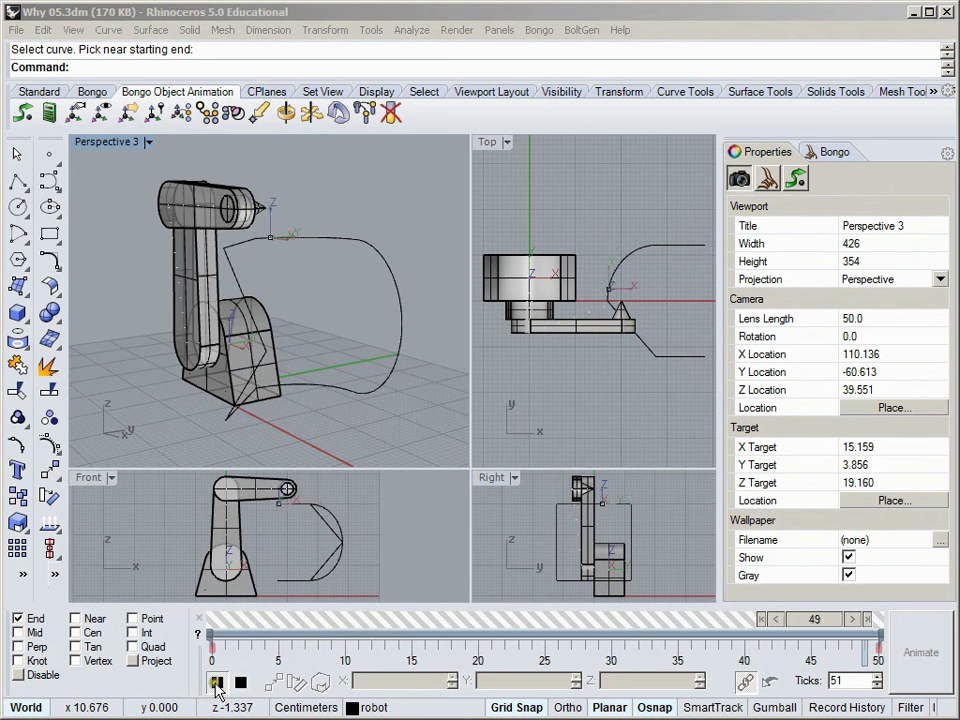
pyautogui.click(240, 683)
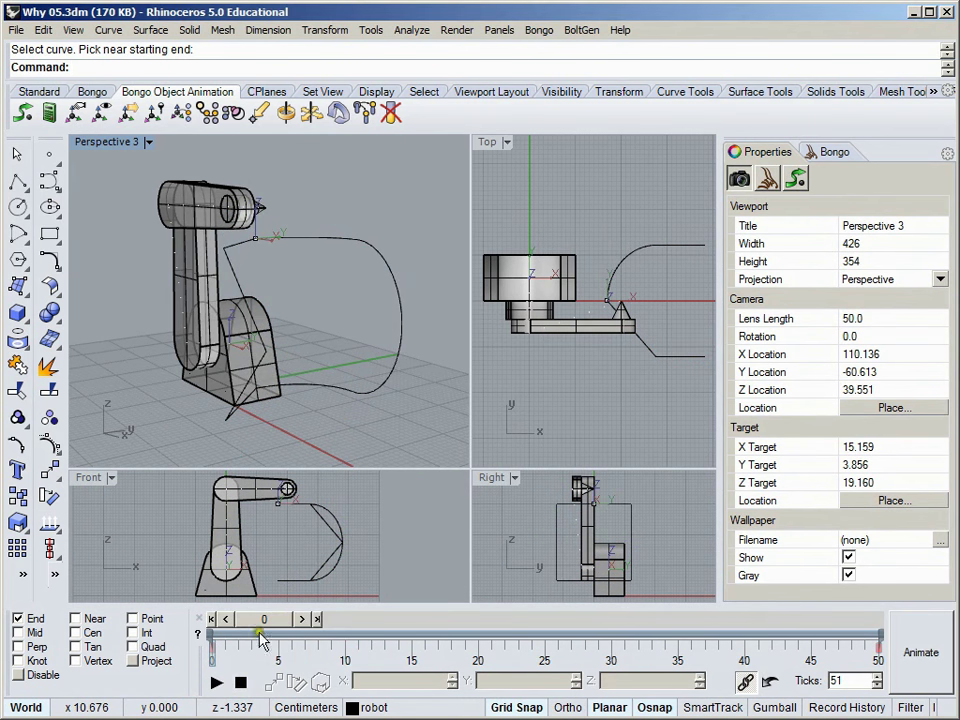
# Make the robot base a Hinge IK joint about Z and both arms Hinge IK joints about Y.
pyautogui.click(272, 325)
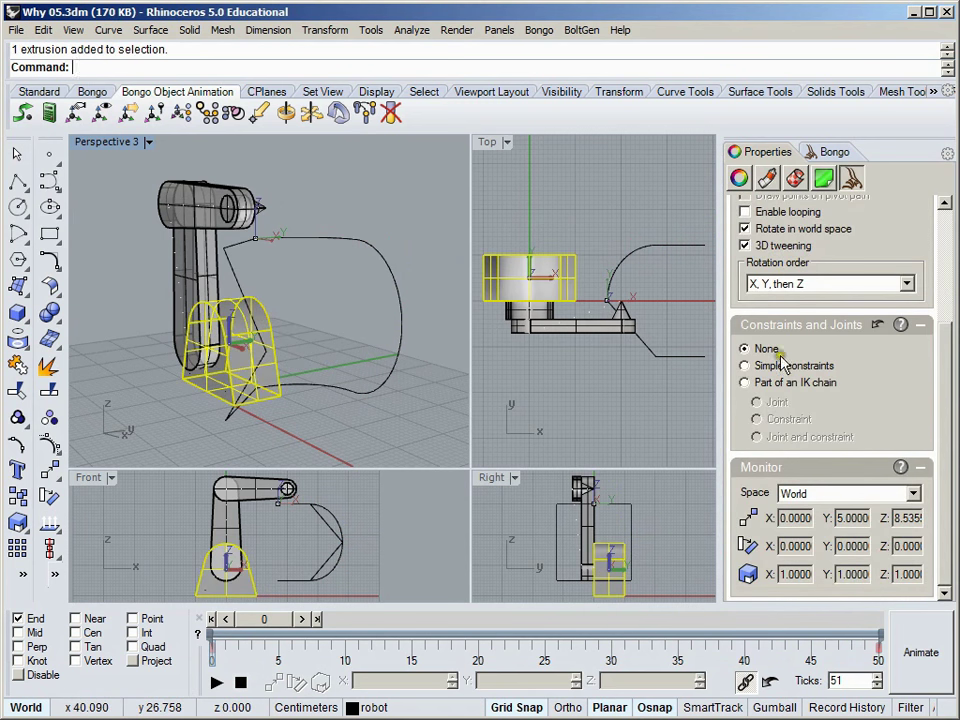
pyautogui.click(779, 387)
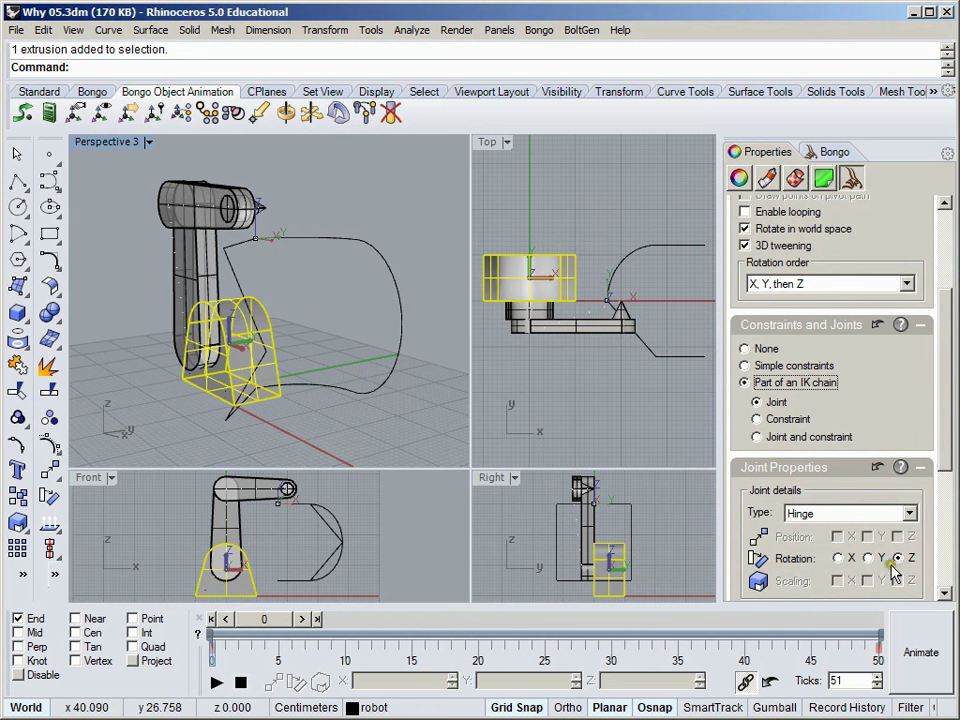
pyautogui.click(214, 256)
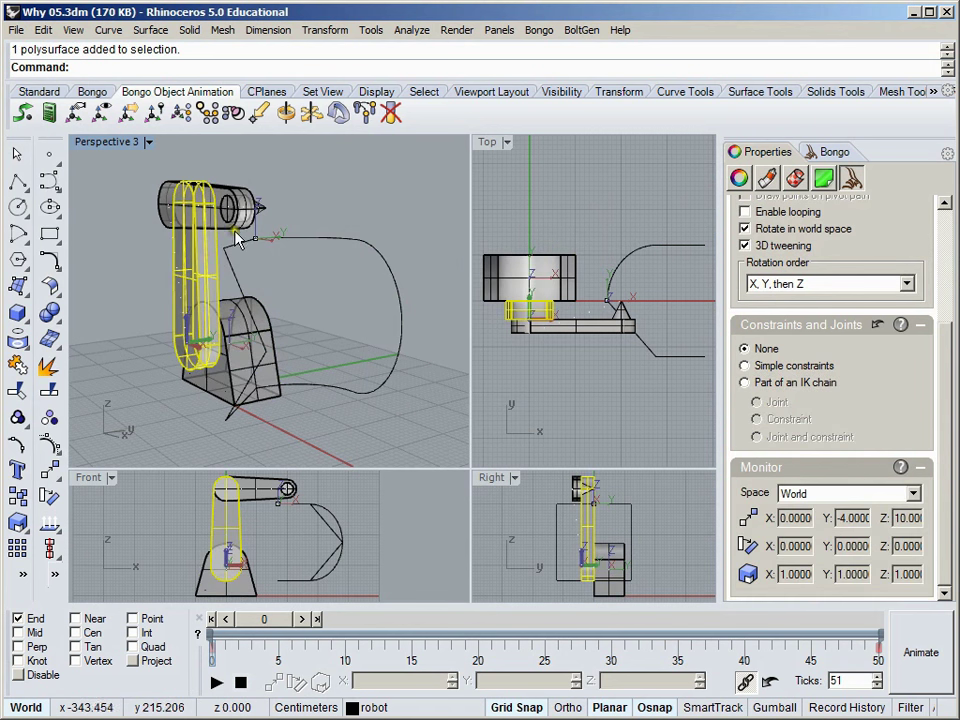
pyautogui.keyDown('shift'); pyautogui.click(238, 240); pyautogui.keyUp('shift')
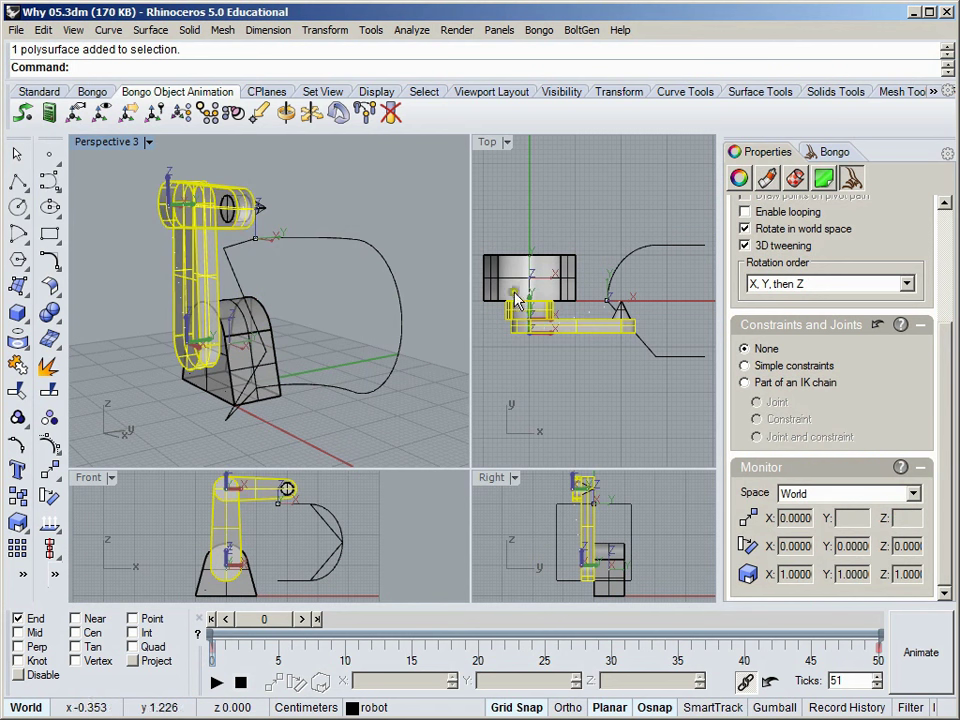
pyautogui.click(745, 383)
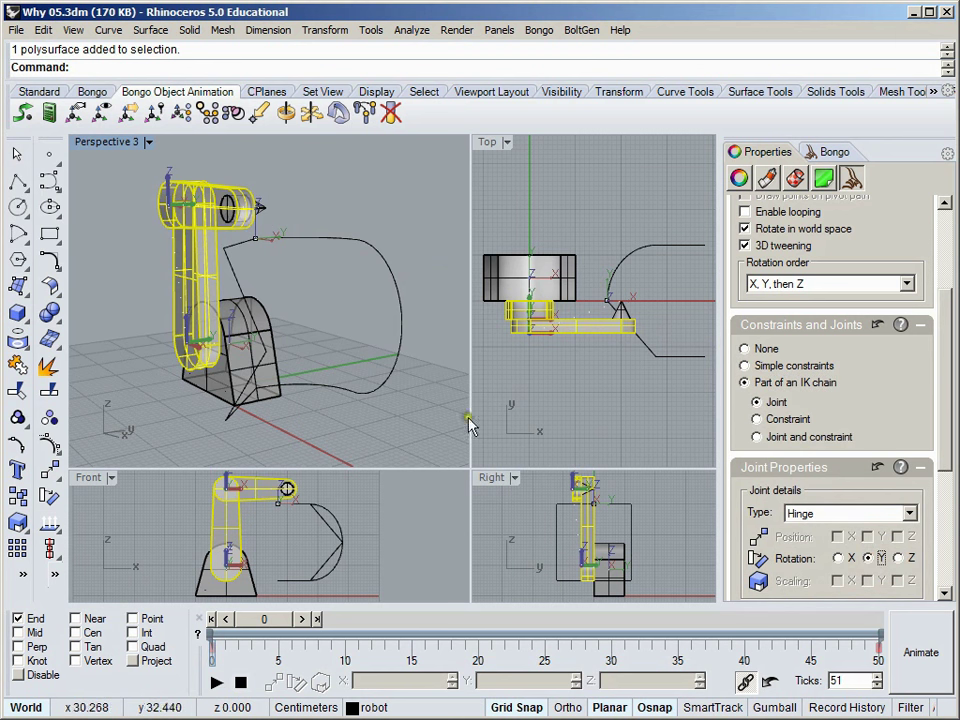
# Make the cone part of the IK chain as a constraint, constrain its pivot to the driver point, and deselect everything.
pyautogui.click(268, 212)
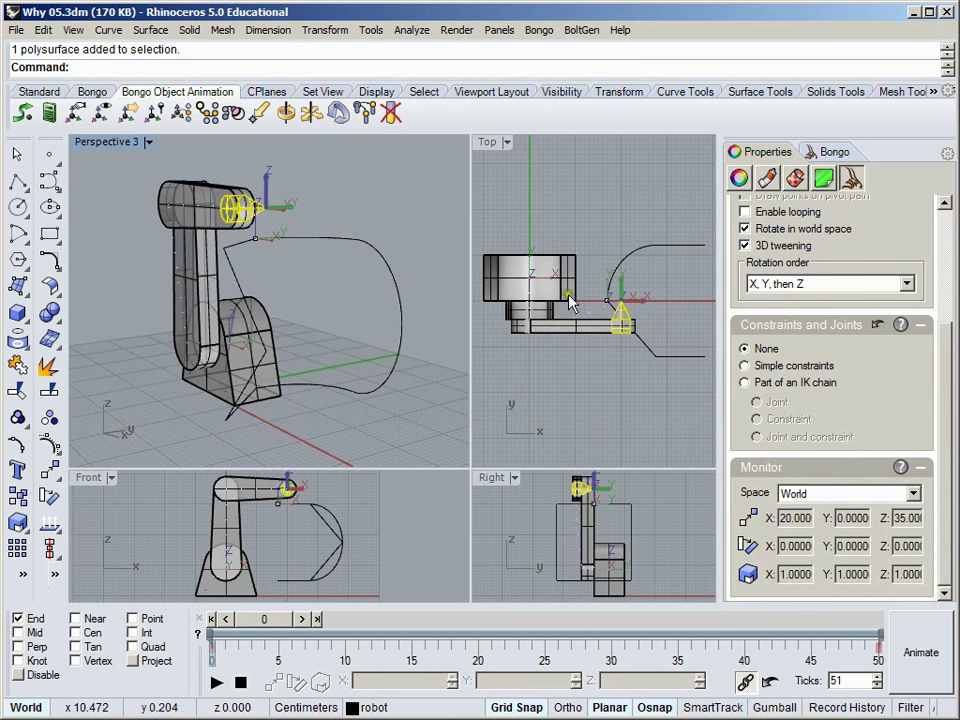
pyautogui.click(767, 383)
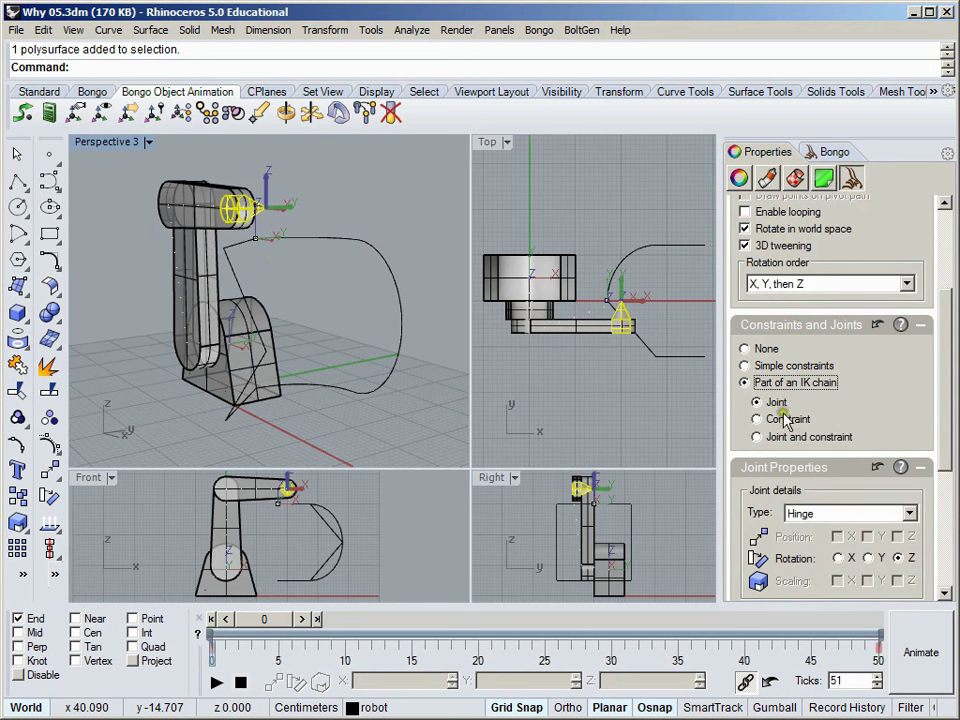
pyautogui.click(788, 420)
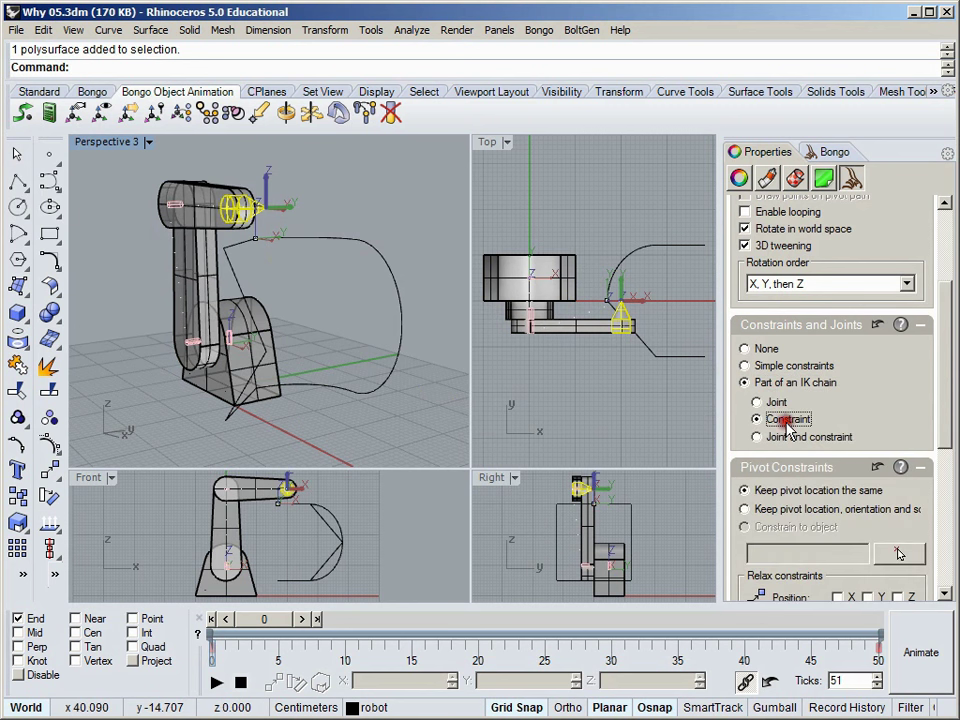
pyautogui.click(897, 556)
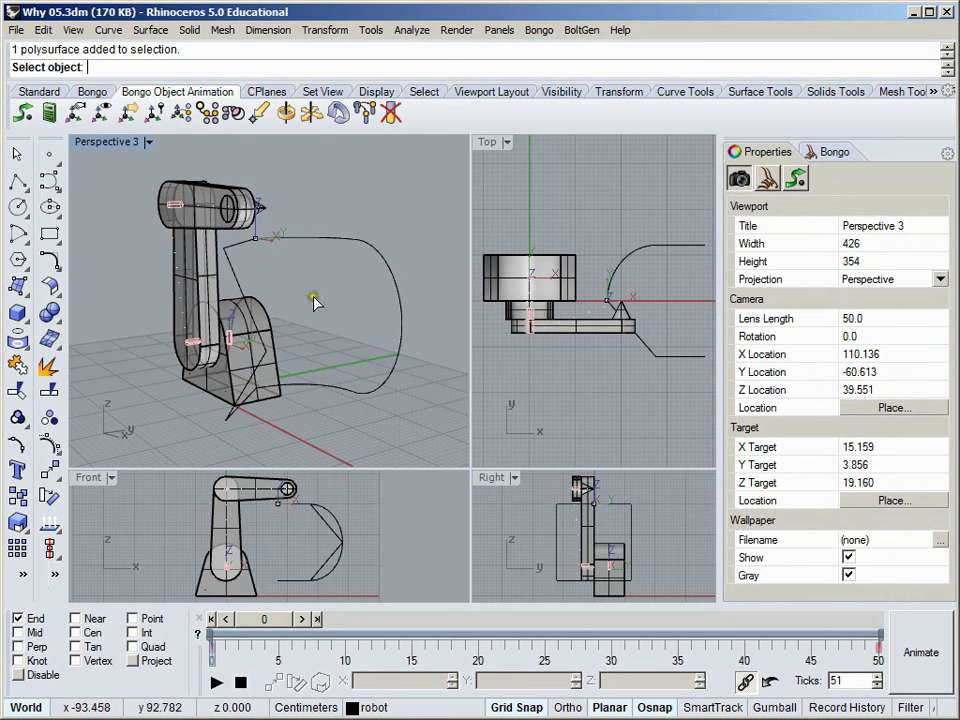
pyautogui.click(258, 249)
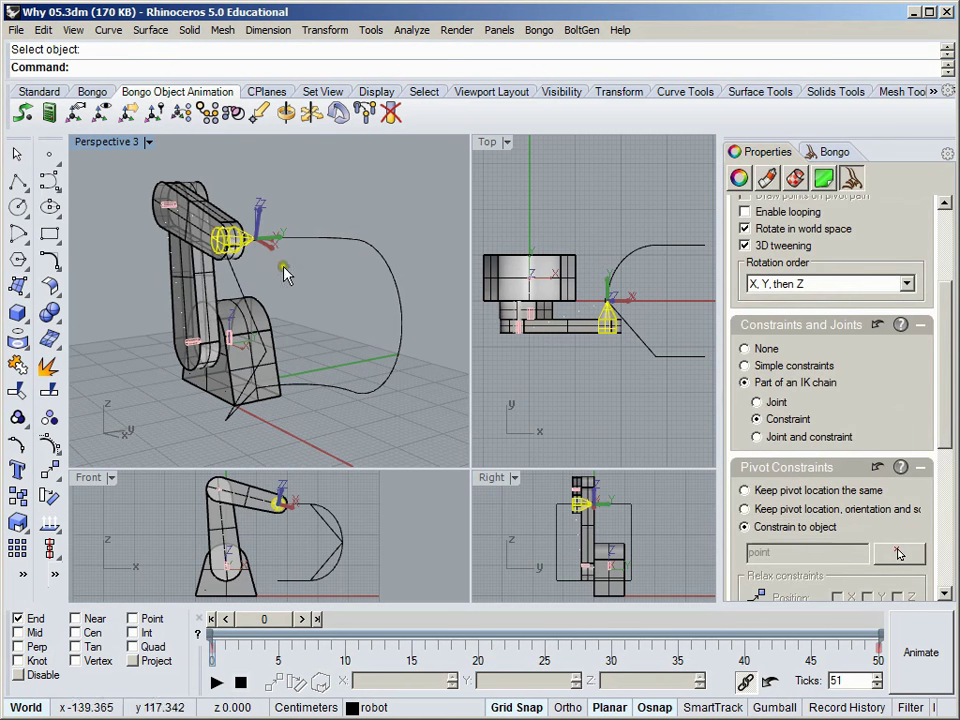
pyautogui.click(315, 305)
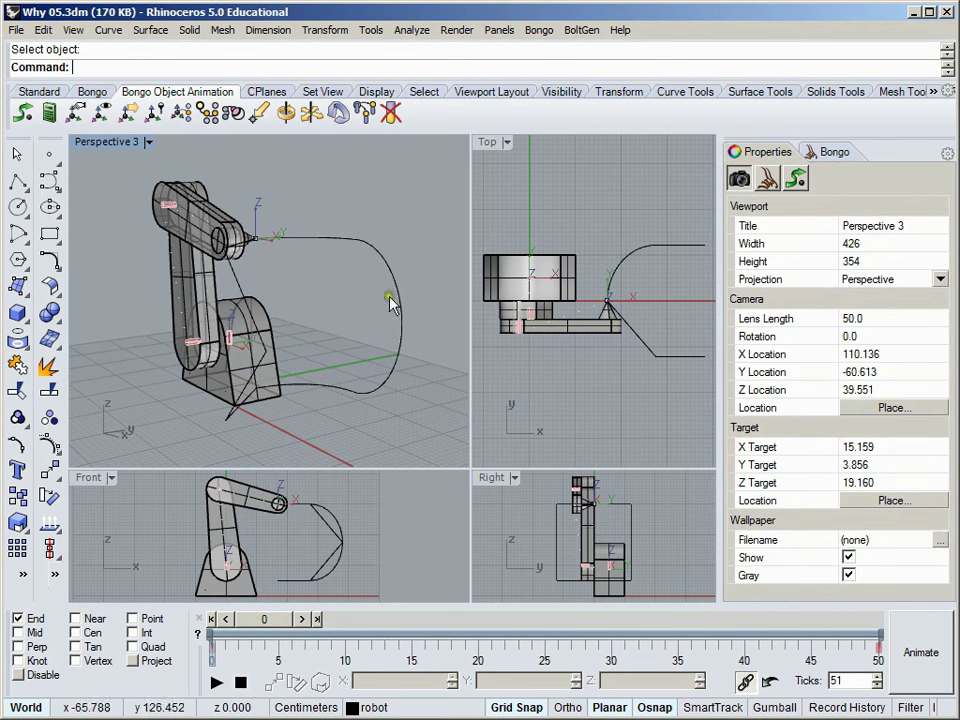
# Examine the robot arm in the Bongo object tree and the IK chain tree, and play the animation to check its motion.
pyautogui.click(830, 153)
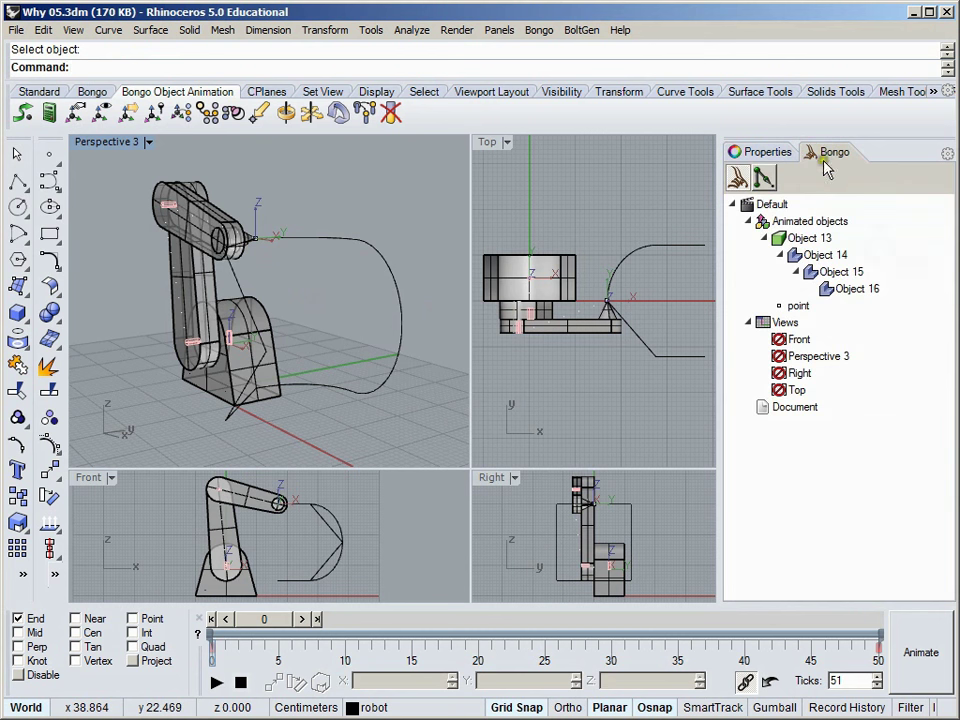
pyautogui.click(763, 178)
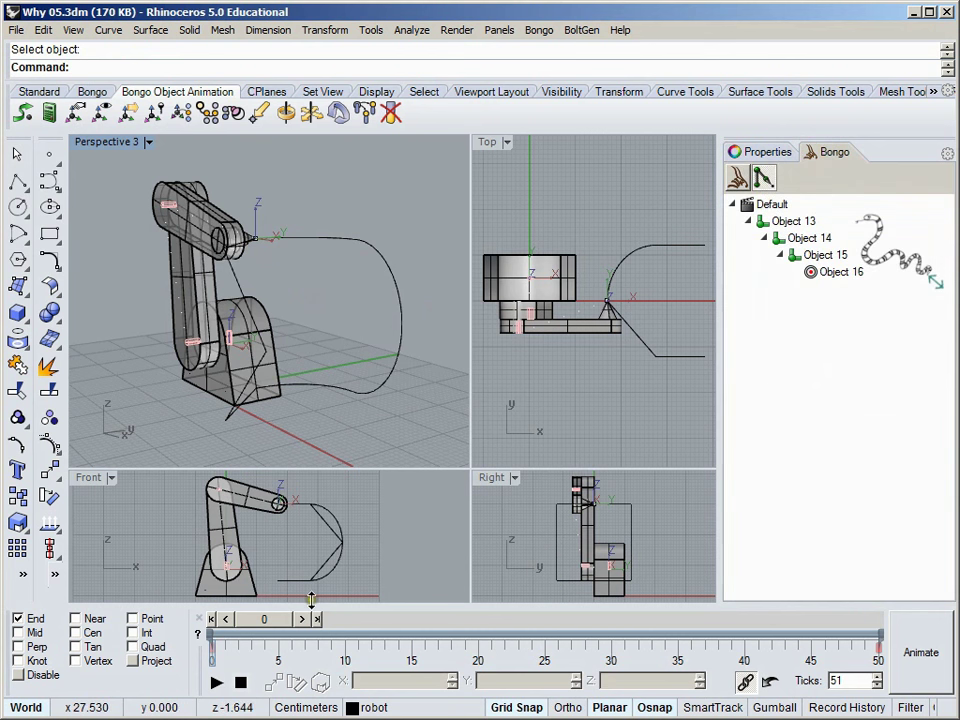
pyautogui.click(217, 682)
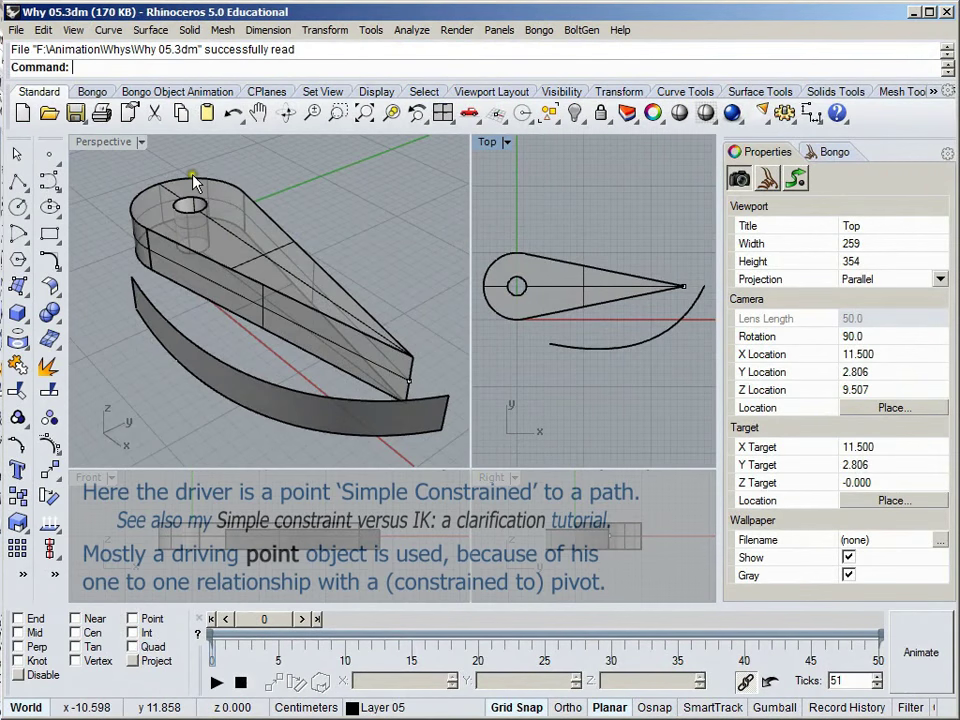
# Build a Bongo link chain with the lever as parent, its pivot at the centre of the hole, and the tip point as its child.
pyautogui.click(178, 91)
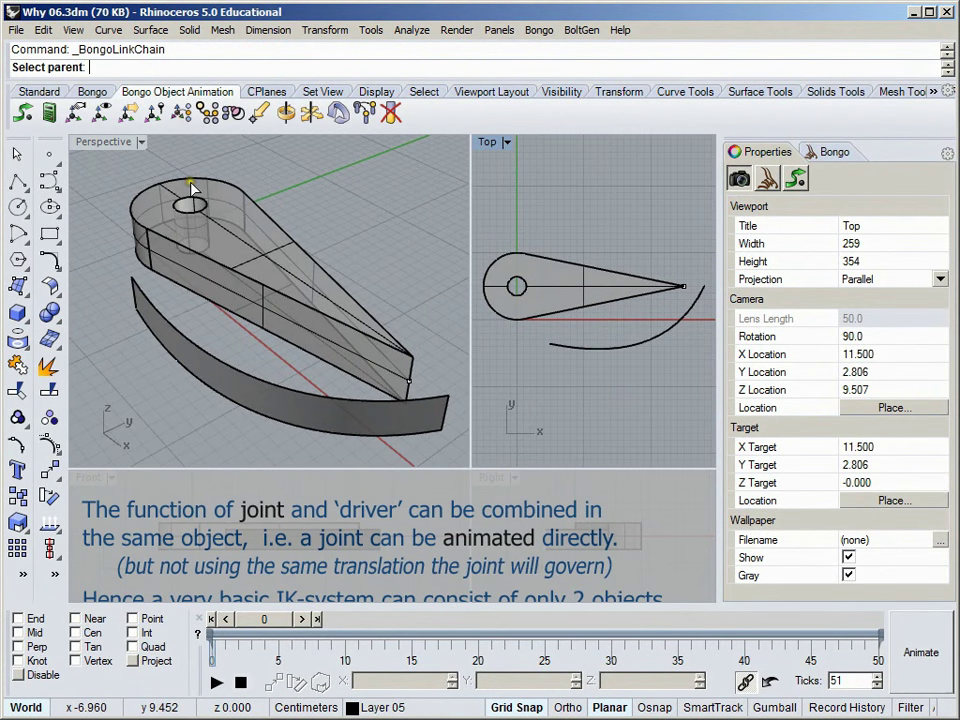
pyautogui.click(193, 186)
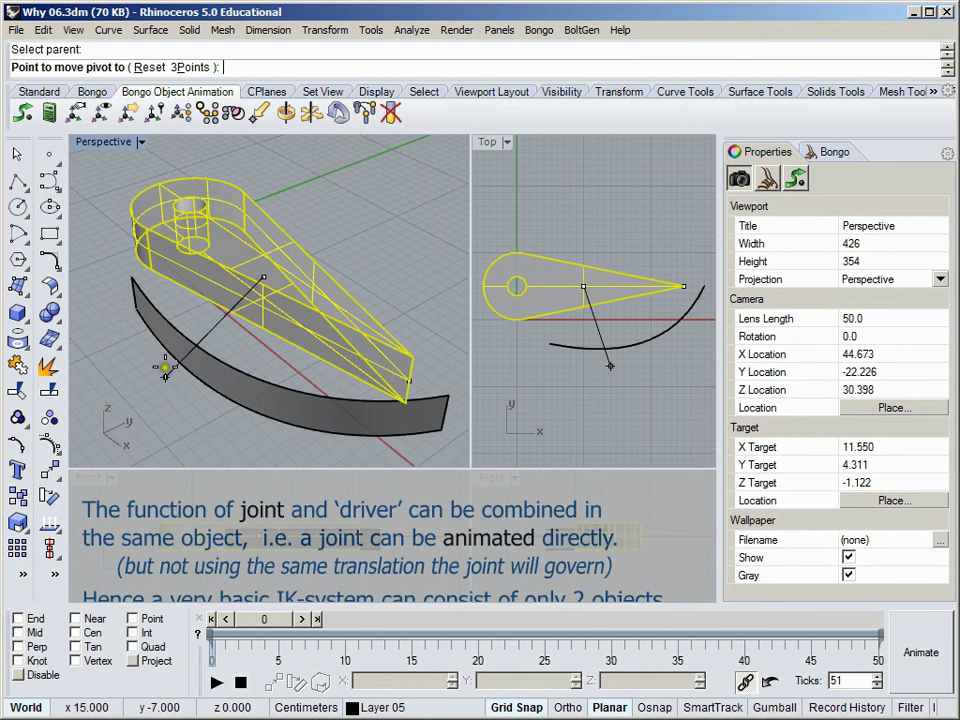
pyautogui.click(135, 661)
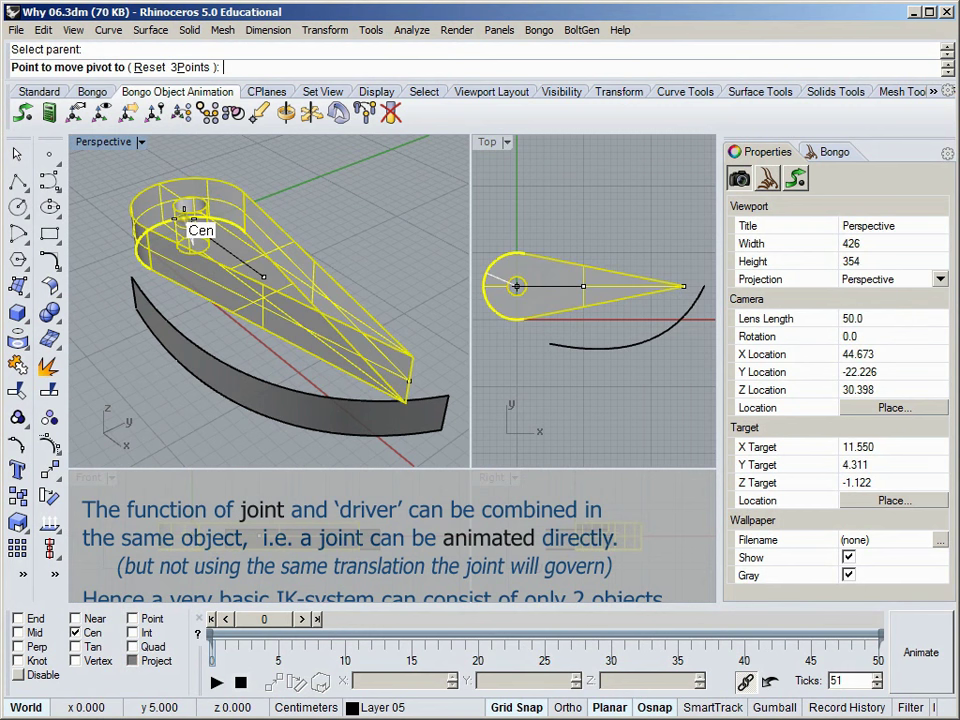
pyautogui.click(183, 216)
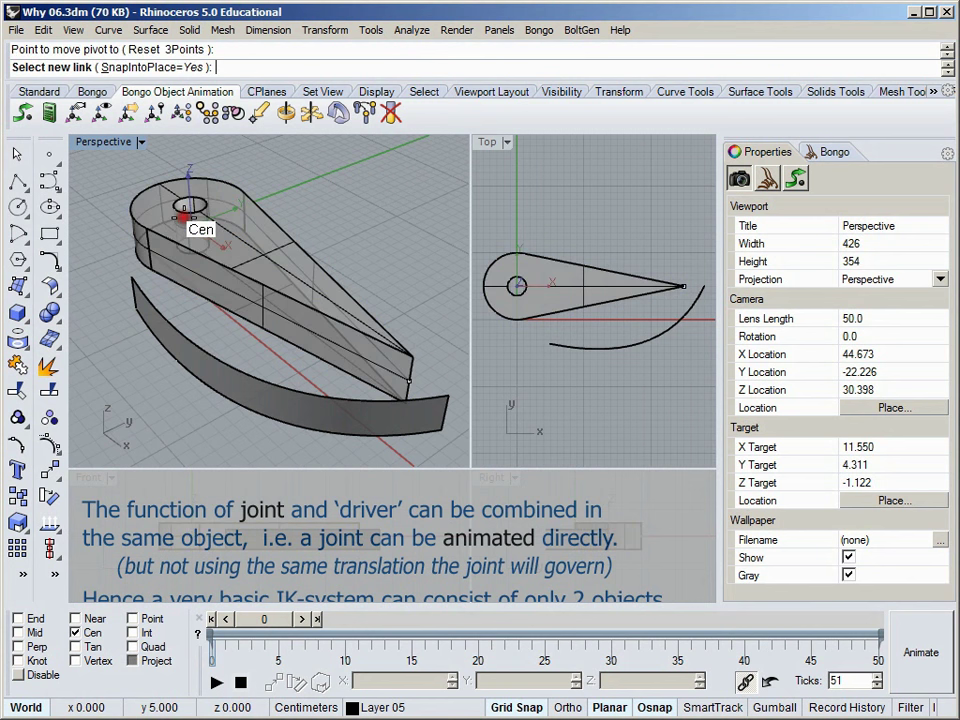
pyautogui.click(412, 388)
pyautogui.click(462, 425)
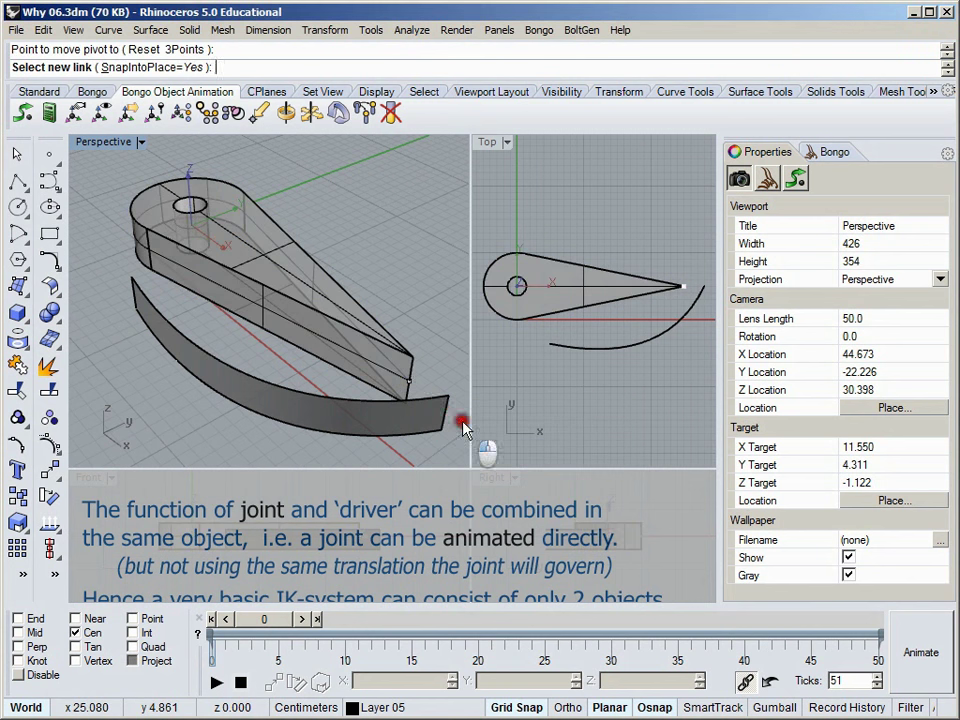
pyautogui.click(433, 360)
pyautogui.rightClick(433, 360)
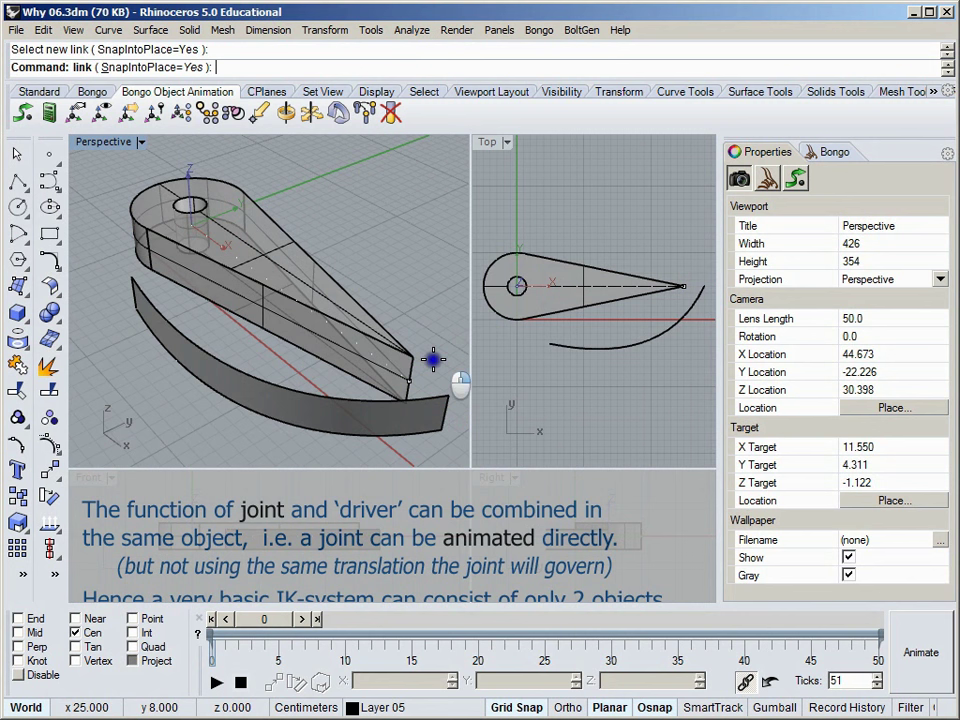
# Expand the whole Bongo object tree to check the hierarchy of the lever and its tip point.
pyautogui.click(820, 156)
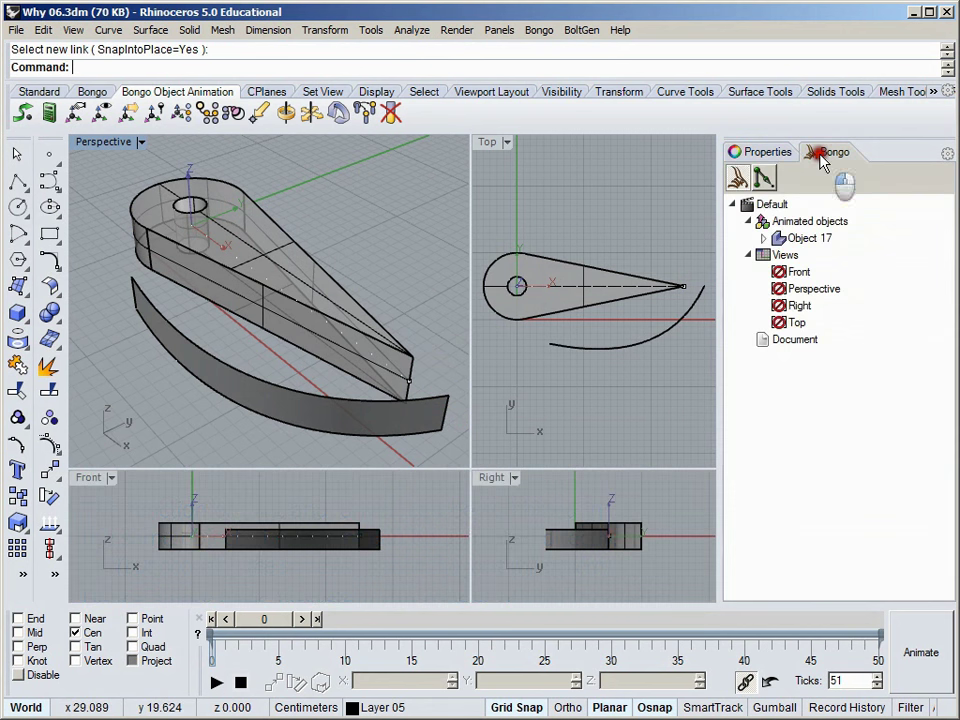
pyautogui.rightClick(777, 207)
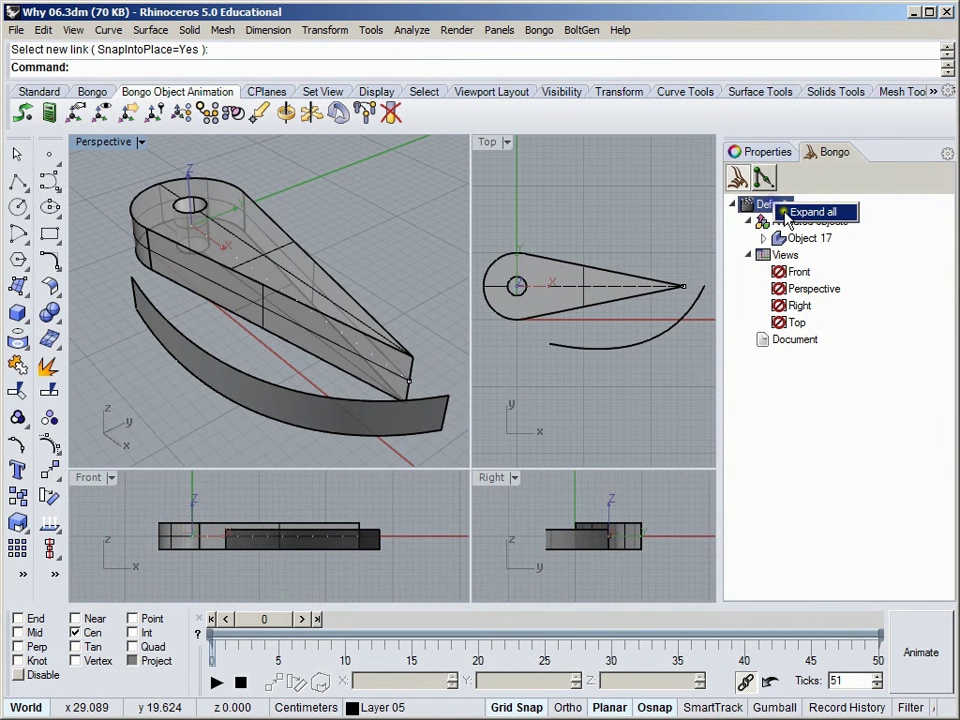
pyautogui.click(795, 211)
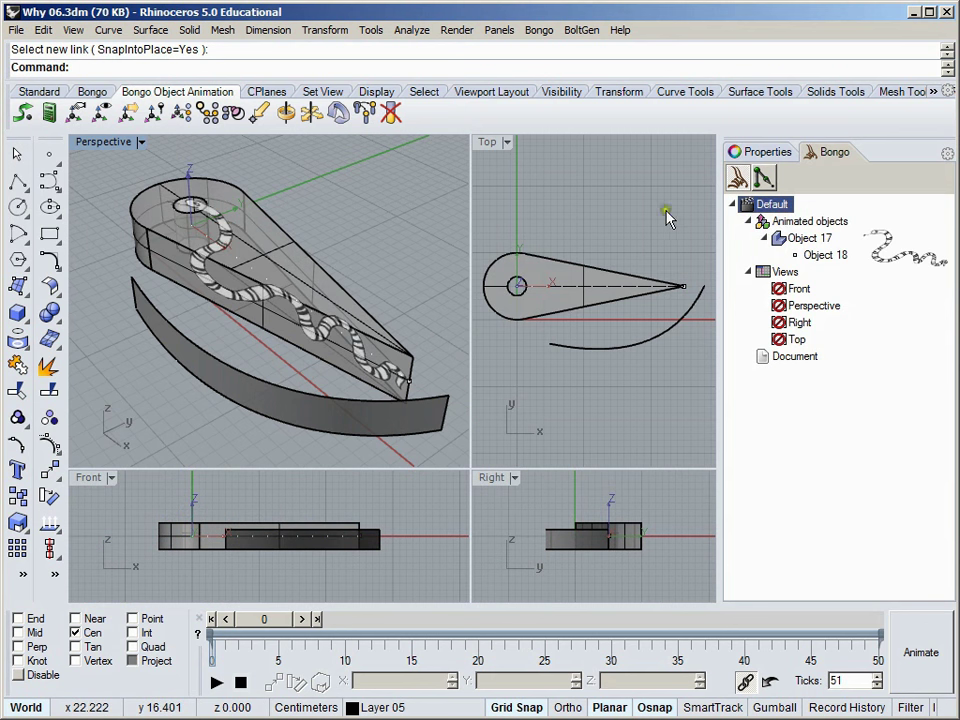
# Make the lever part of an IK chain as a Hinge joint rotating about Z.
pyautogui.click(300, 246)
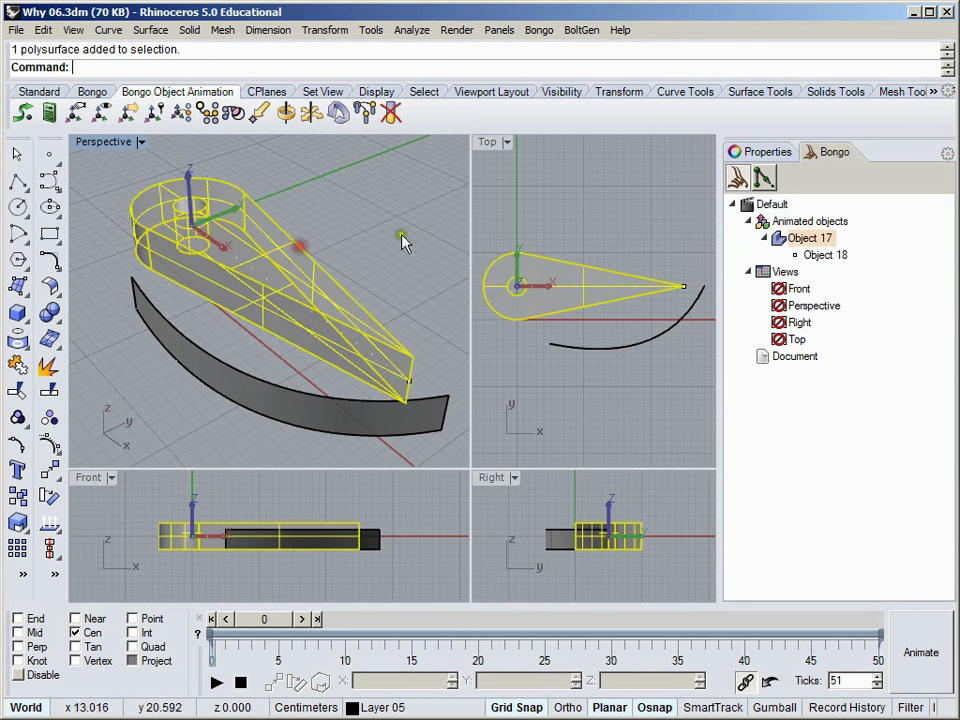
pyautogui.click(752, 154)
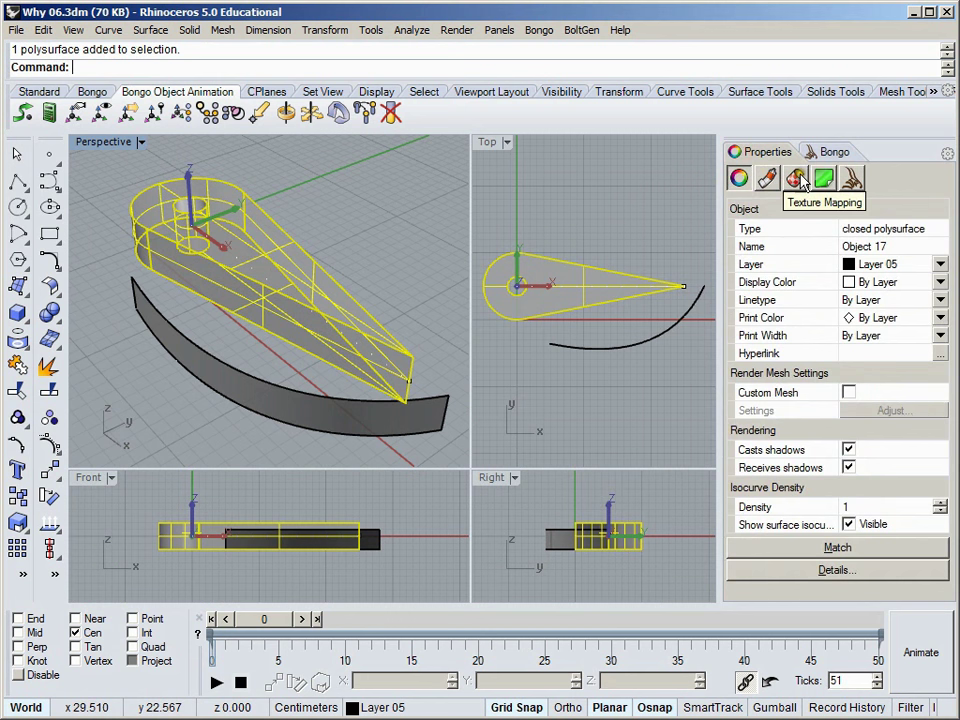
pyautogui.click(852, 180)
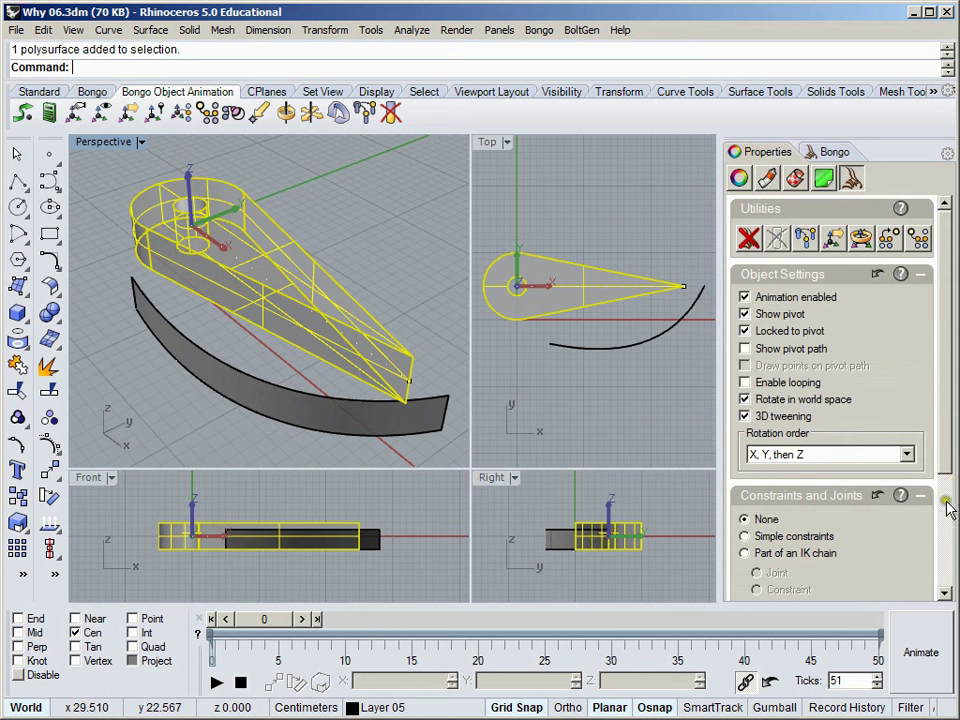
pyautogui.click(946, 532)
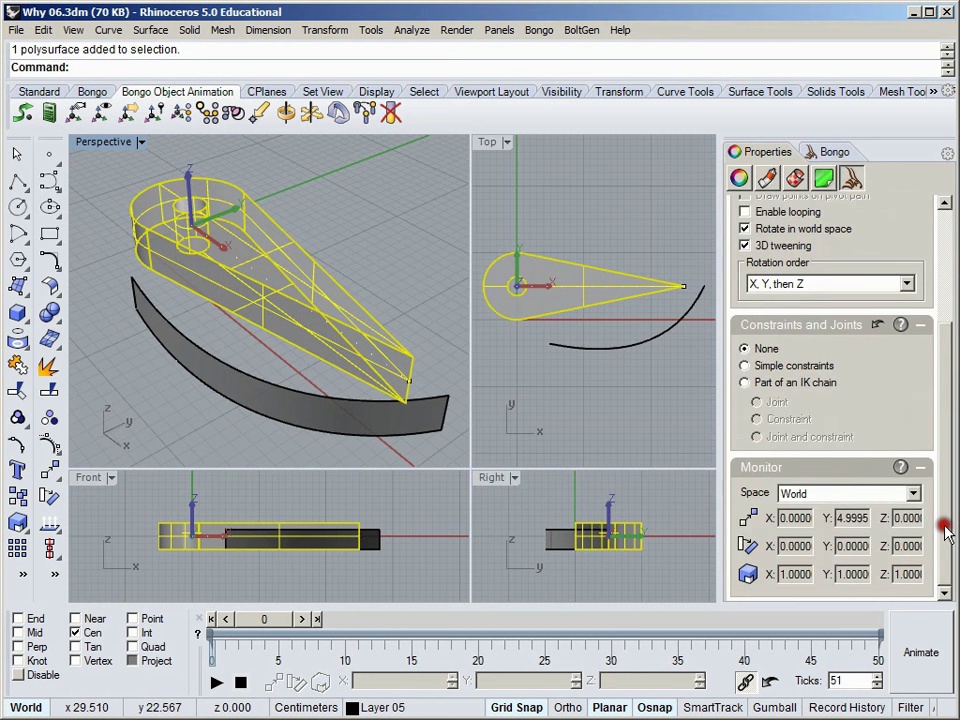
pyautogui.click(779, 386)
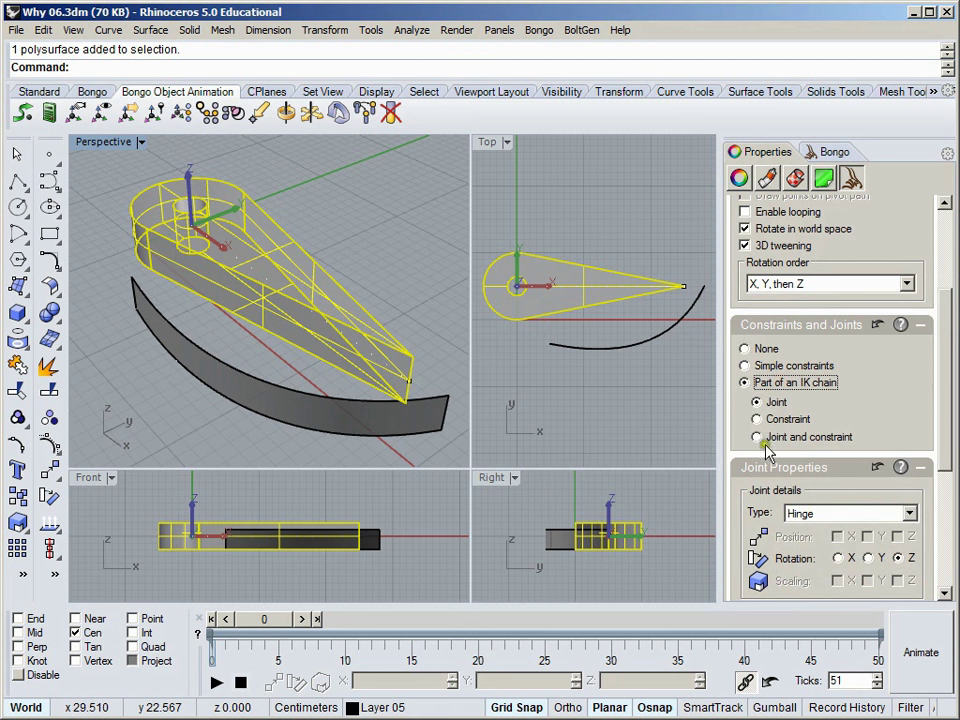
# Make the lever's tip point an IK chain constraint and constrain its pivot to the curved strip surface.
pyautogui.click(412, 383)
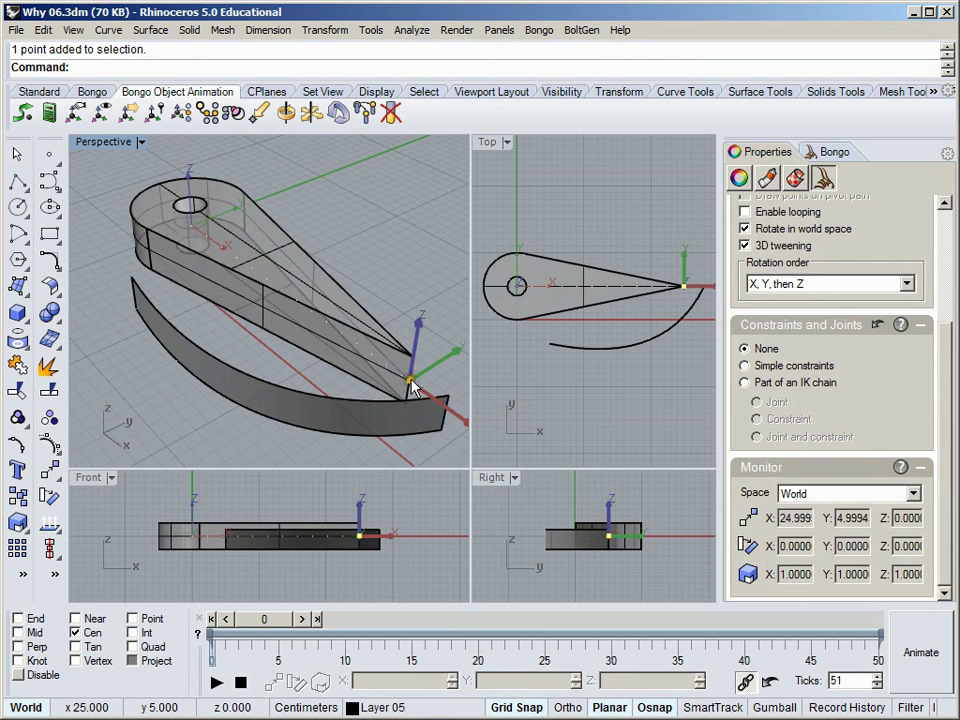
pyautogui.click(746, 383)
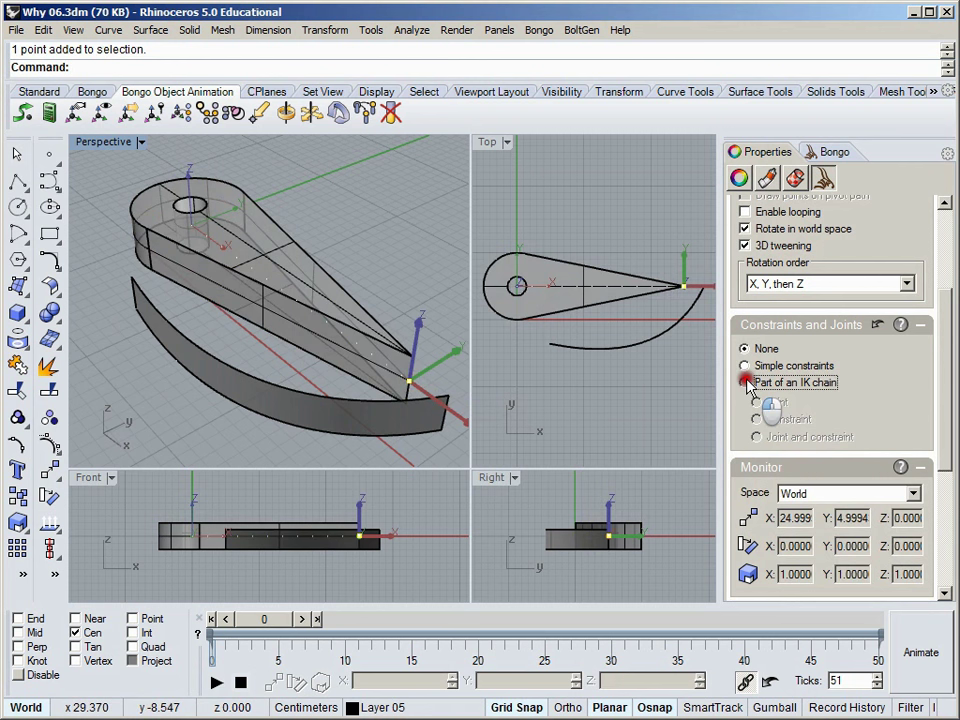
pyautogui.click(758, 419)
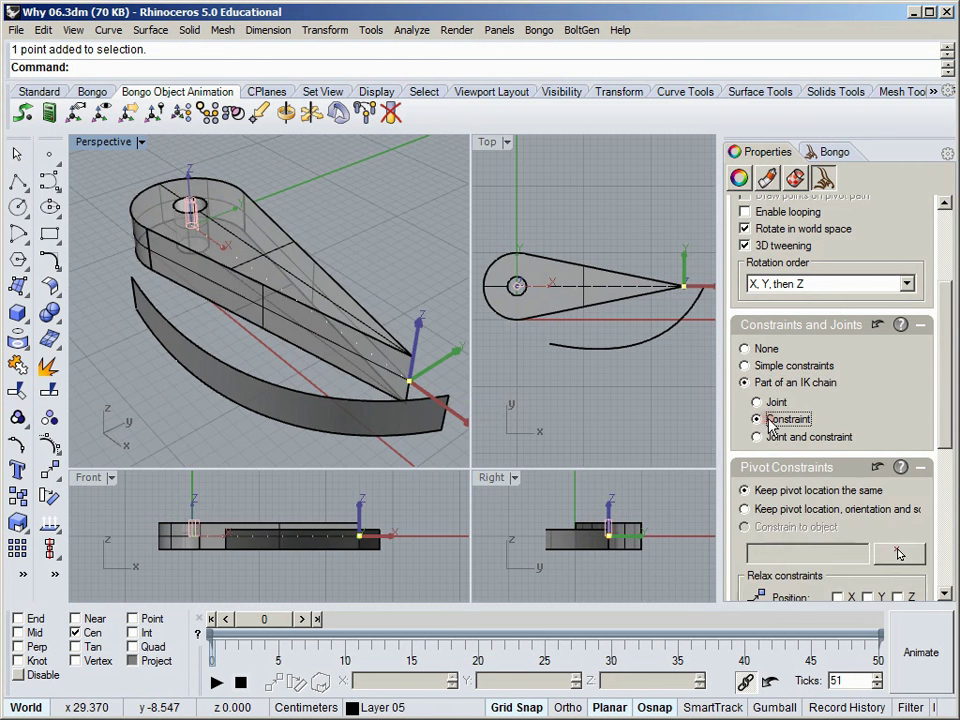
pyautogui.click(890, 555)
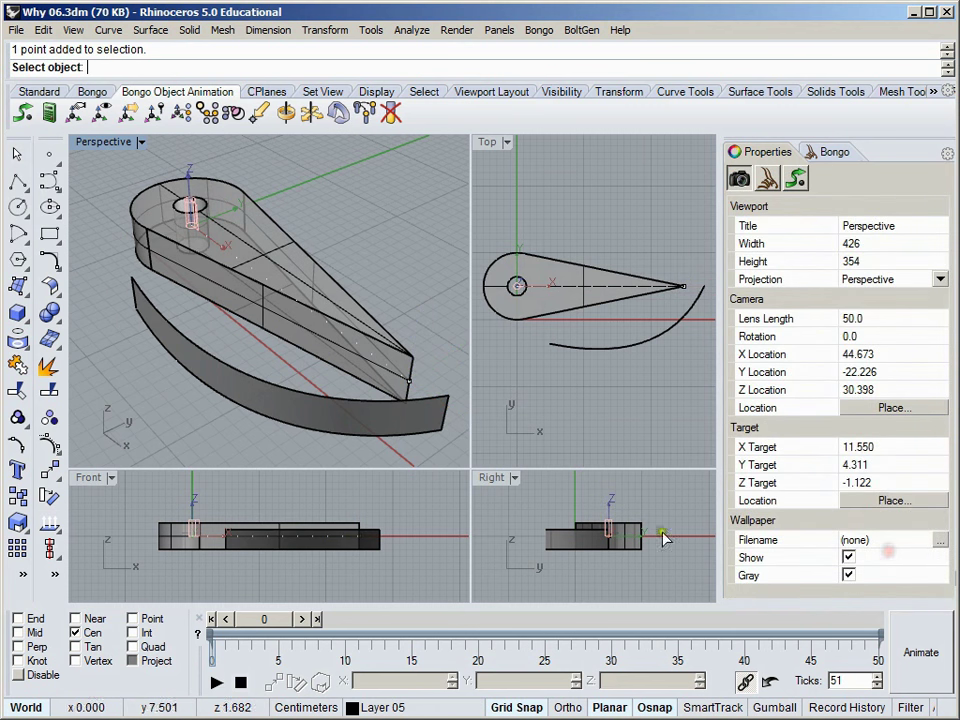
pyautogui.click(365, 422)
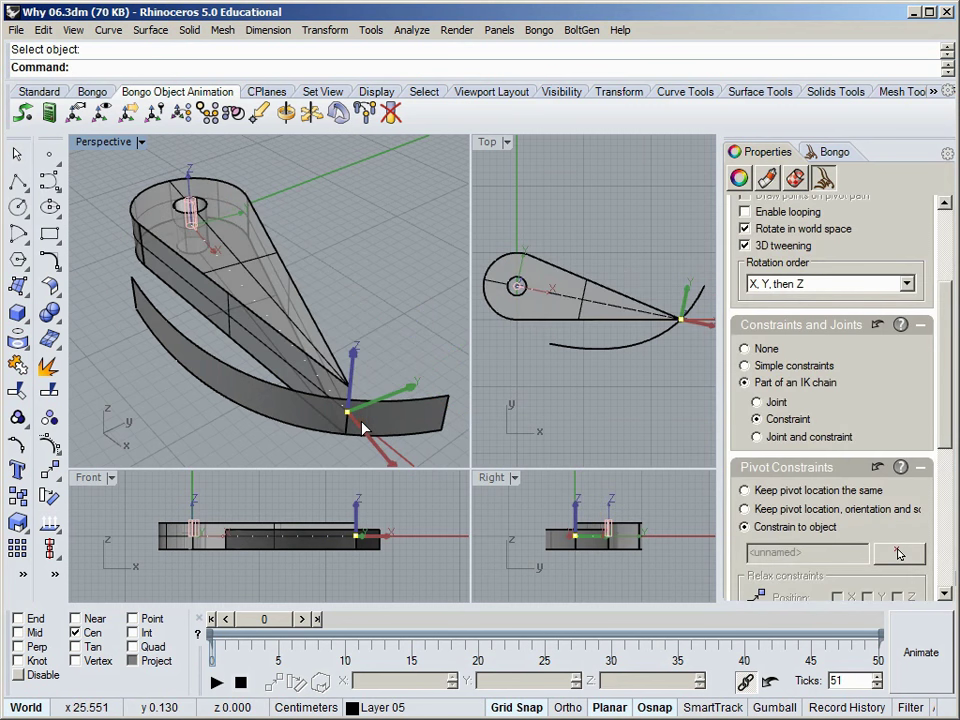
# Select the lever from the IK chain tree and keyframe its Y position at 15 on tick 50.
pyautogui.click(830, 152)
pyautogui.click(767, 178)
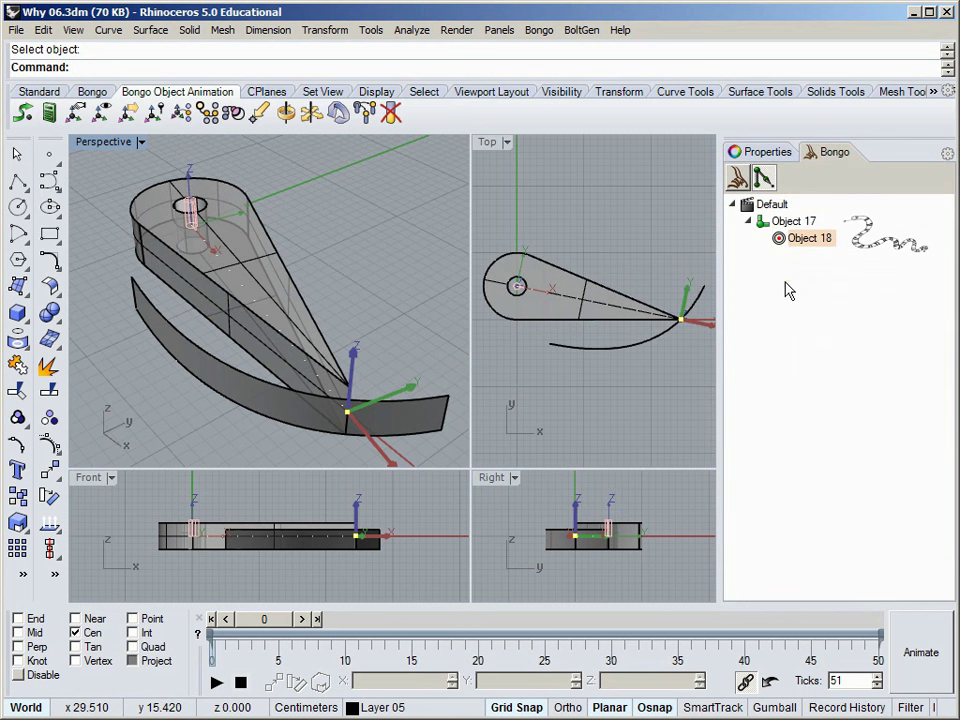
pyautogui.click(790, 221)
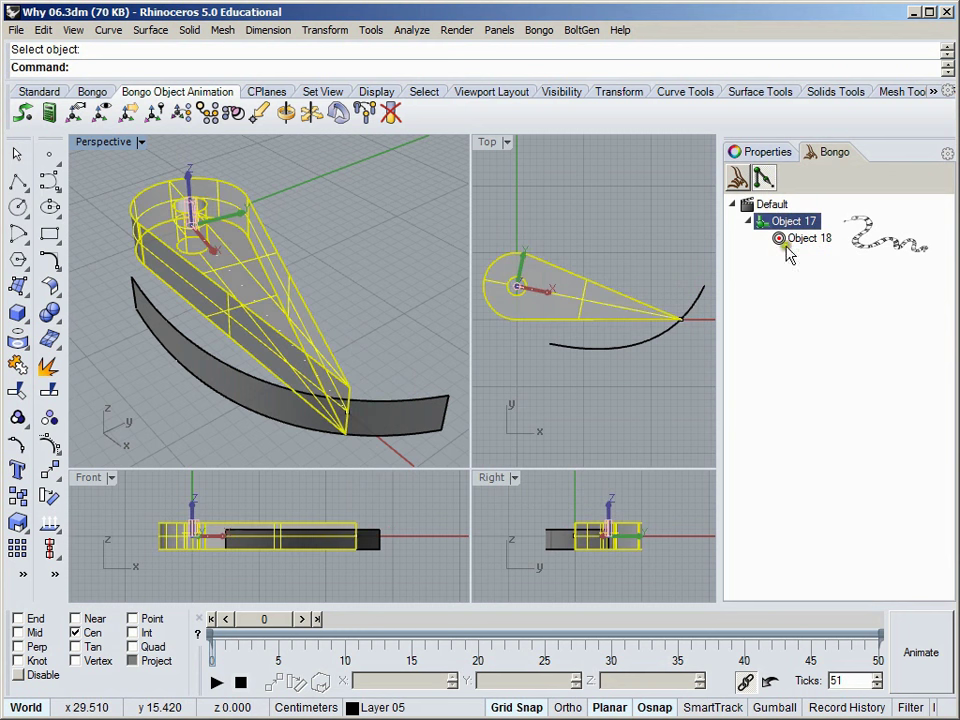
pyautogui.click(922, 654)
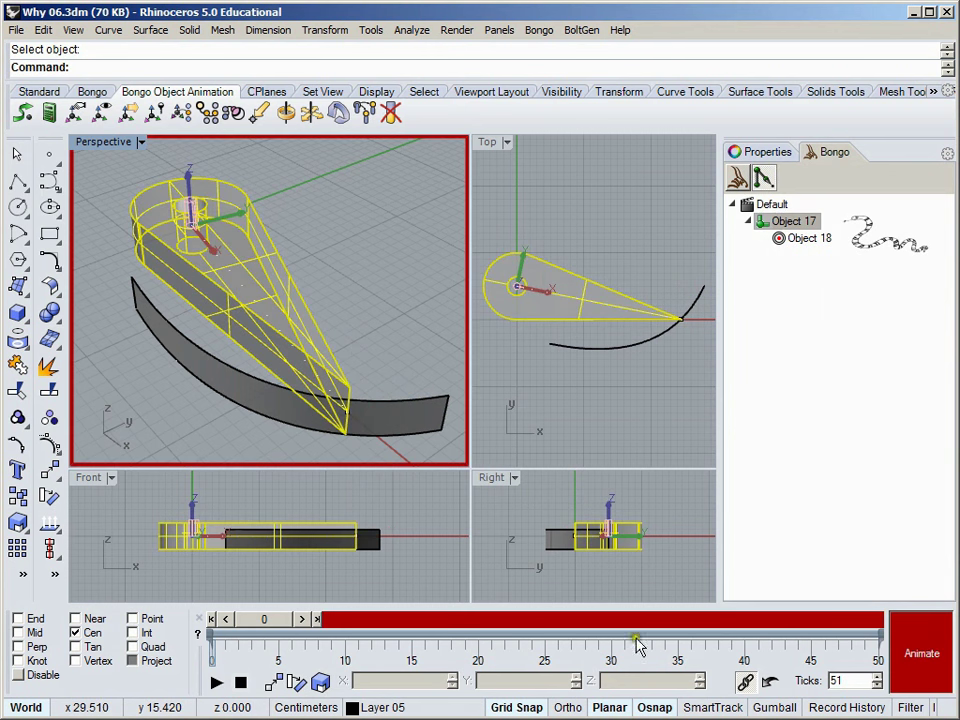
pyautogui.click(320, 622)
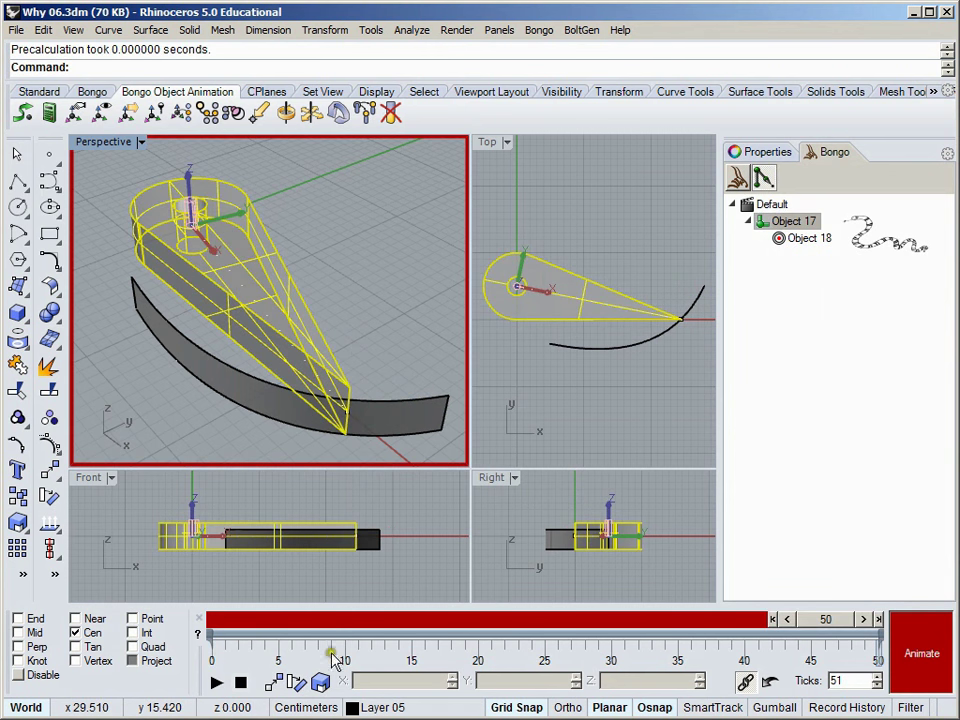
pyautogui.click(274, 682)
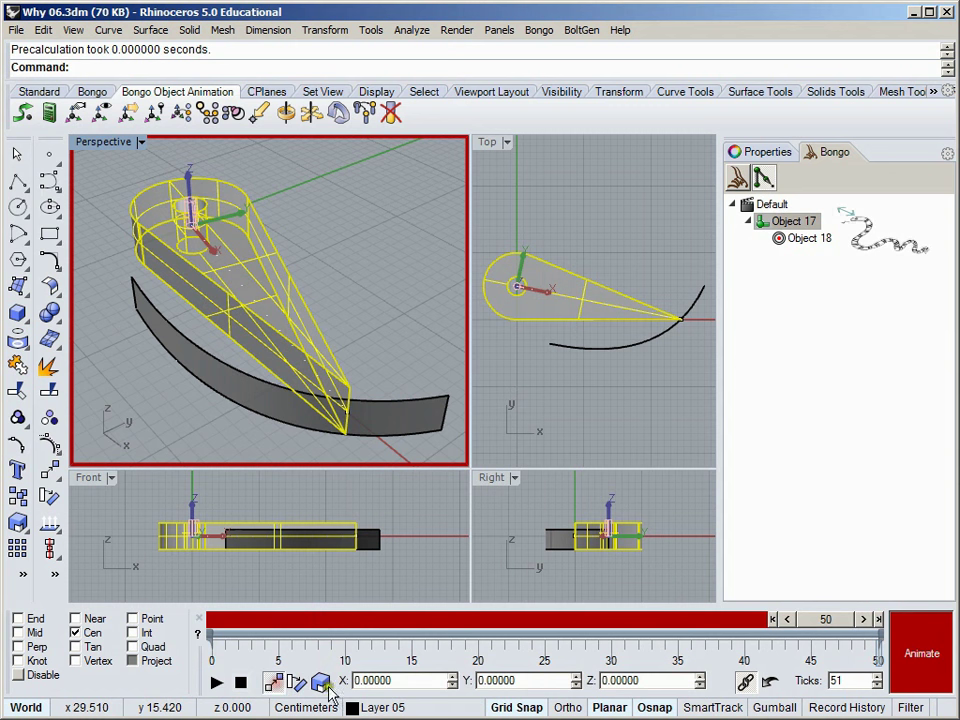
pyautogui.click(538, 681)
pyautogui.write('15')
pyautogui.press('Return')
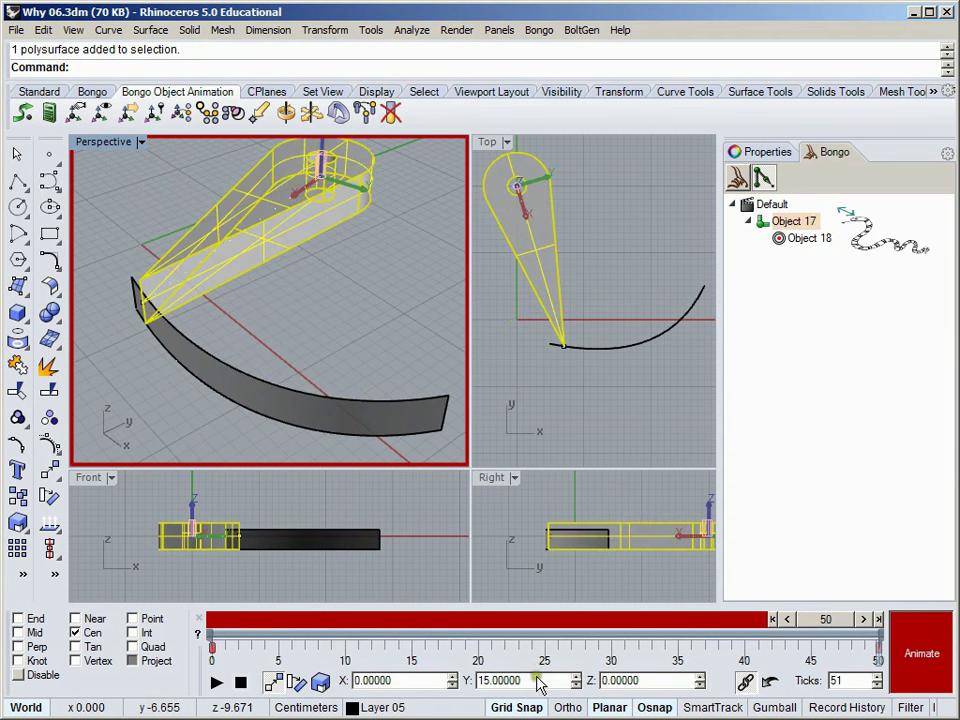
# Leave animation recording, deselect the lever, and play the animation to check how its tip follows the curved strip.
pyautogui.click(918, 665)
pyautogui.click(641, 583)
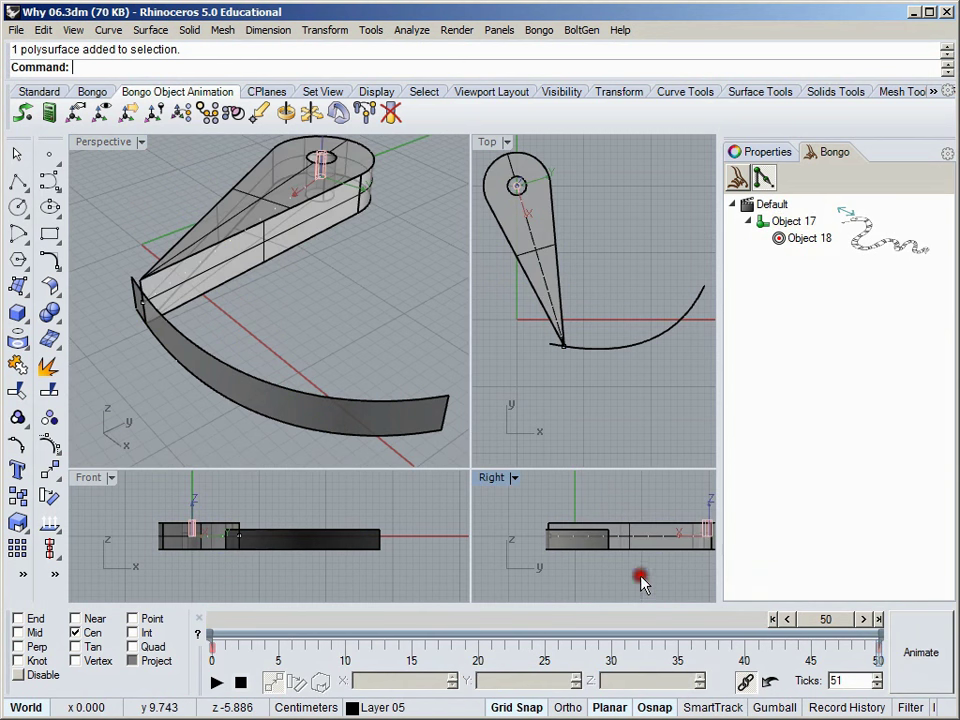
pyautogui.click(217, 684)
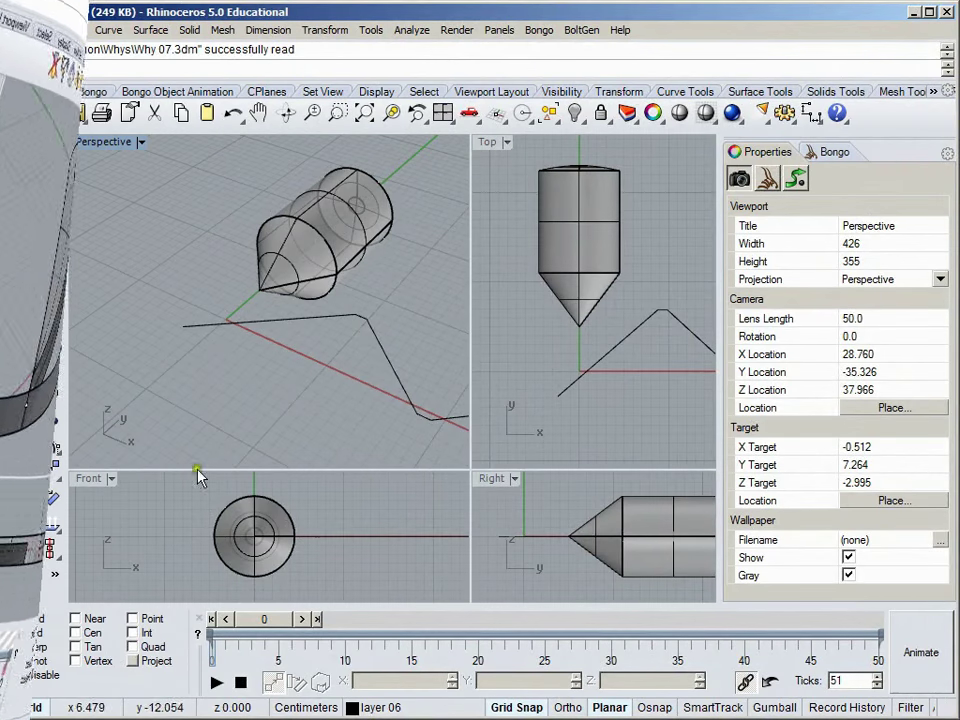
# Select the pointed cylinder in Why 07.3dm and move its pivot to the tip of its cone, snapping to the end point.
pyautogui.click(268, 267)
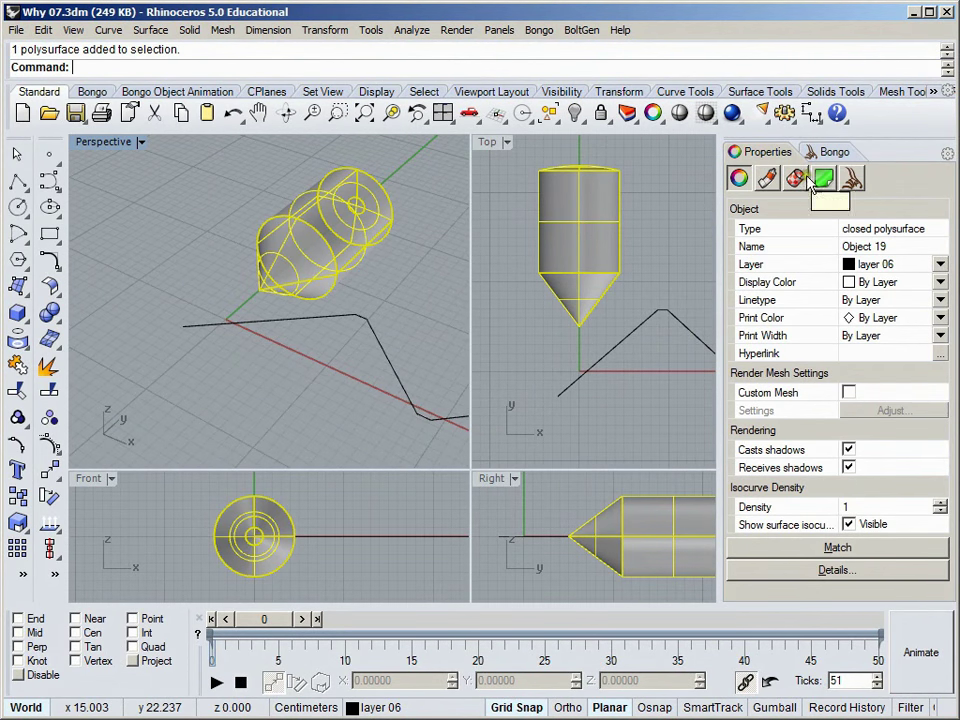
pyautogui.click(851, 179)
pyautogui.click(835, 242)
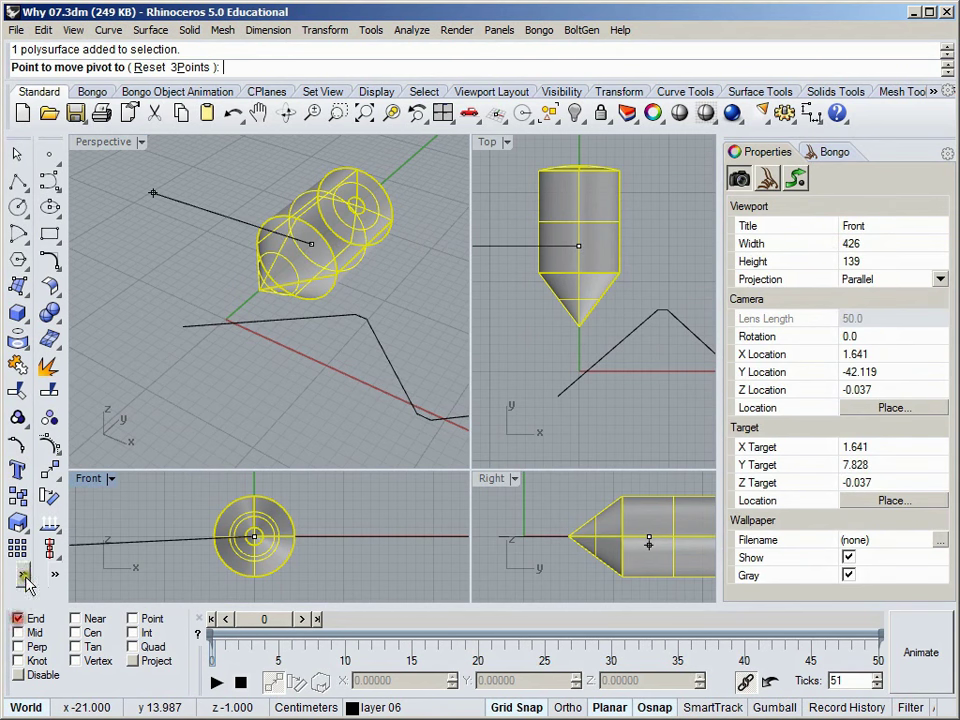
pyautogui.click(257, 301)
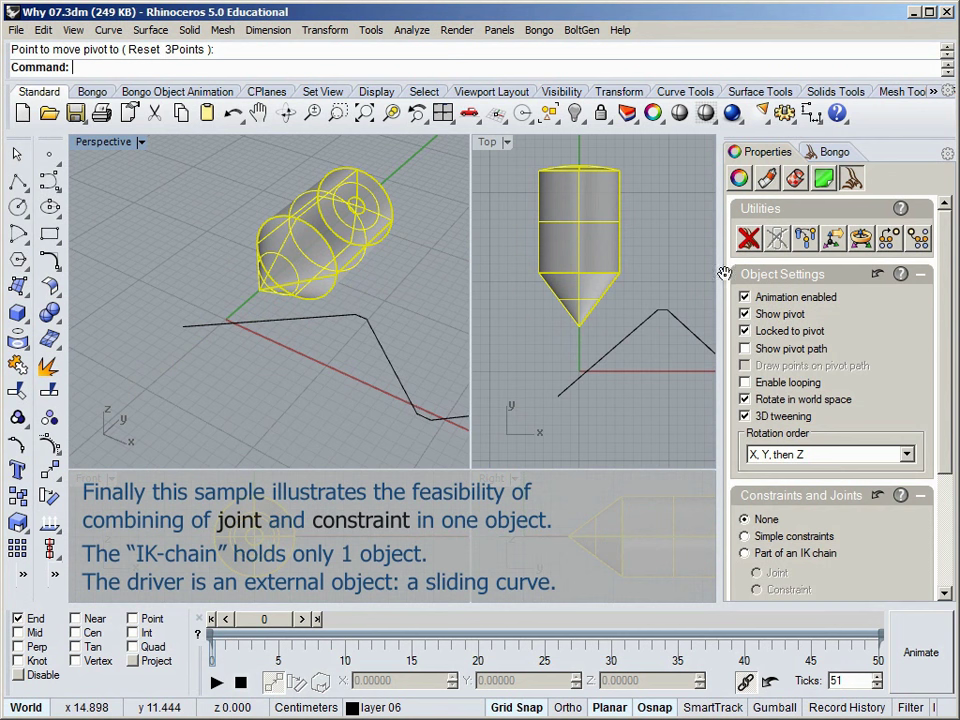
# Make the pointed cylinder part of an IK chain as joint and constraint, with a Telescopic joint along Y.
pyautogui.click(945, 545)
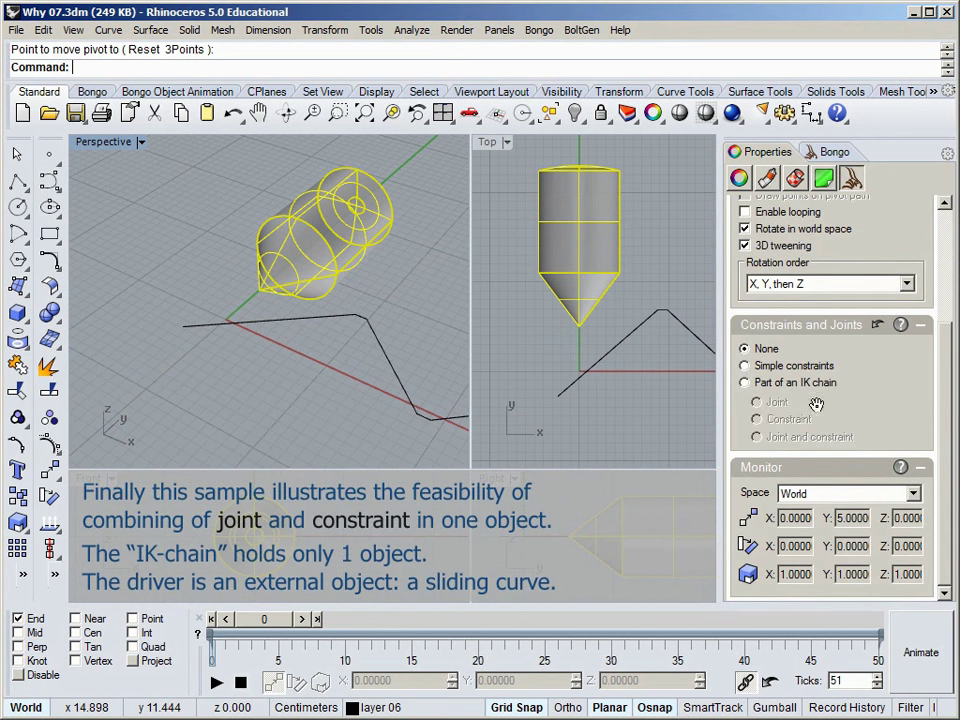
pyautogui.click(745, 383)
pyautogui.click(798, 440)
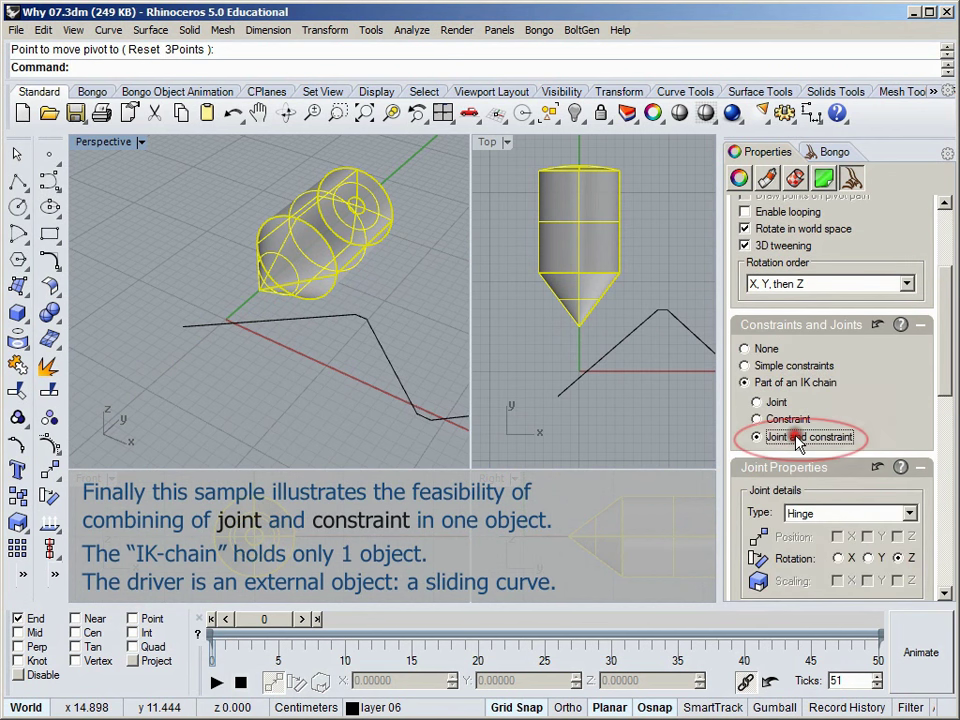
pyautogui.moveTo(948, 372); pyautogui.dragTo(950, 445)
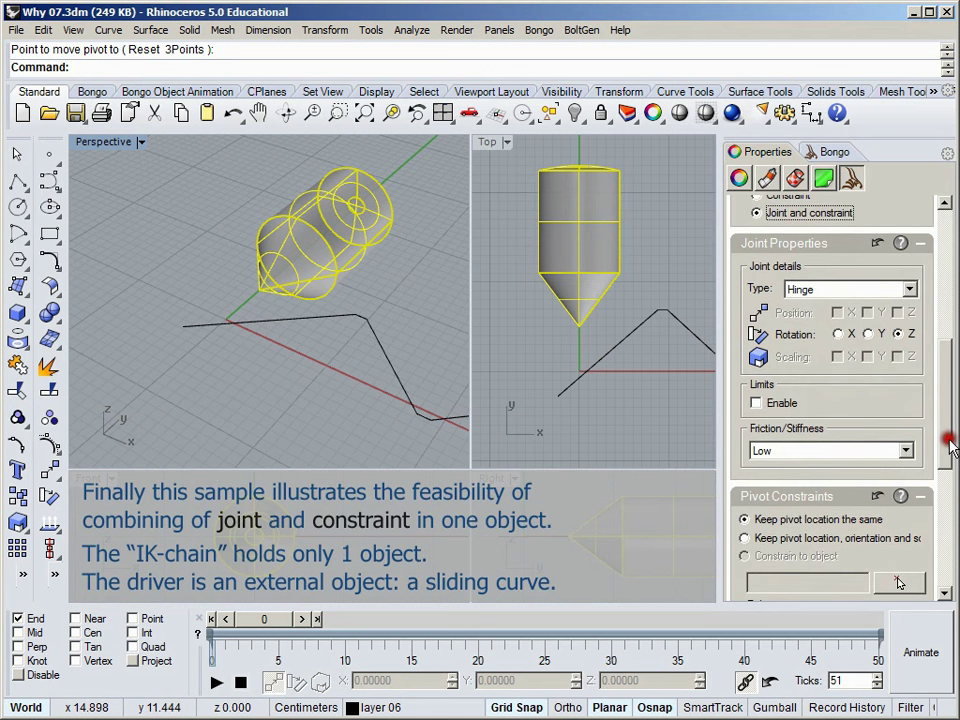
pyautogui.click(910, 292)
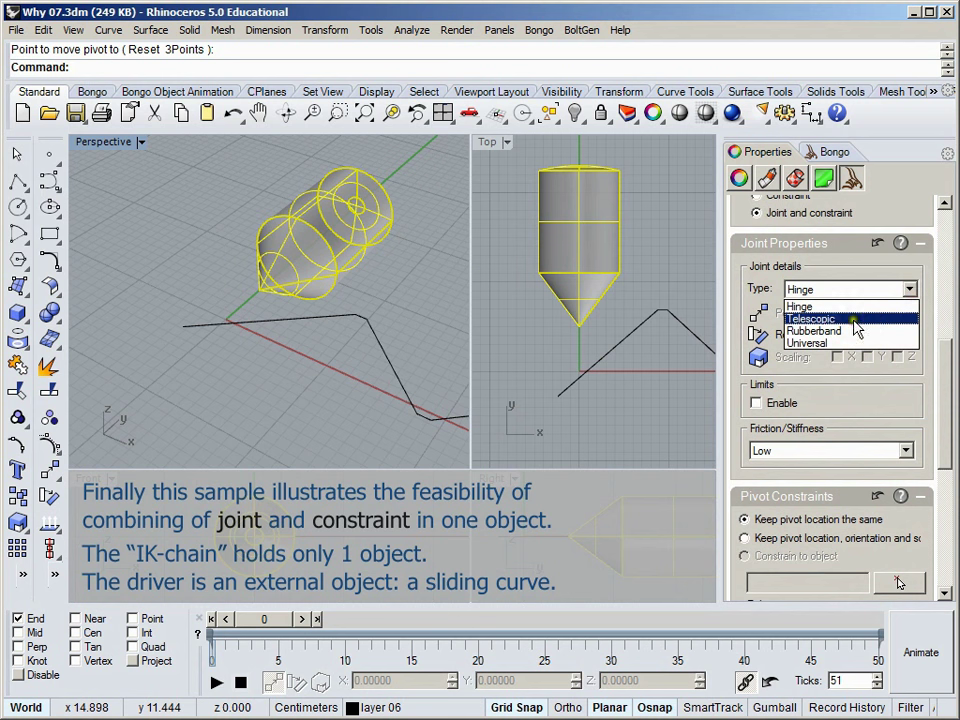
pyautogui.click(851, 318)
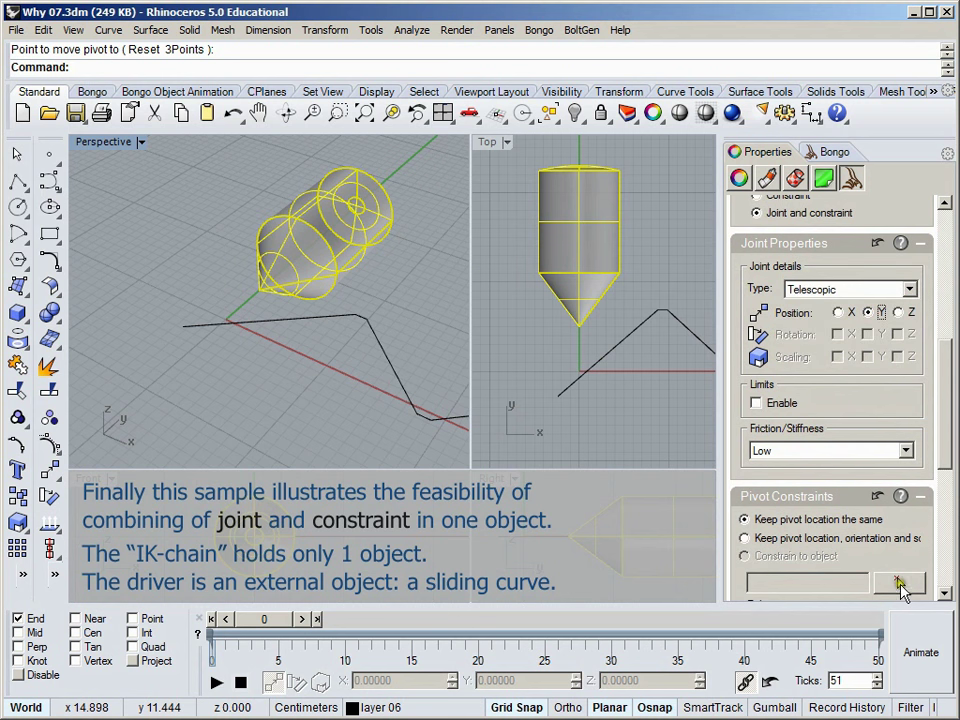
# Constrain the pointed cylinder's pivot to the zigzag curve and show the IK chain tree.
pyautogui.click(899, 583)
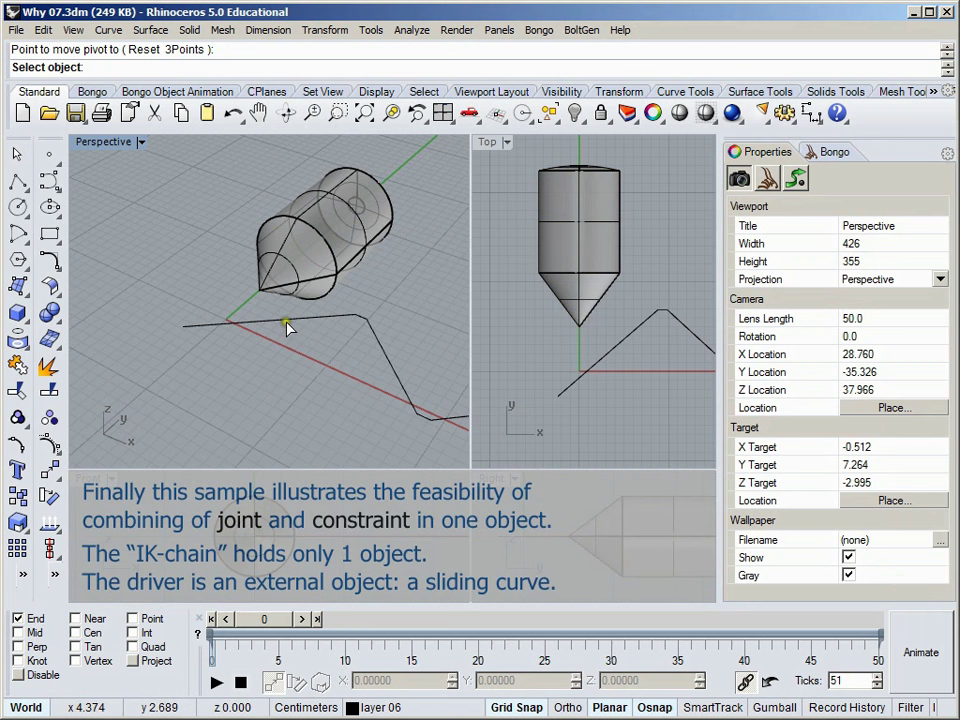
pyautogui.click(287, 332)
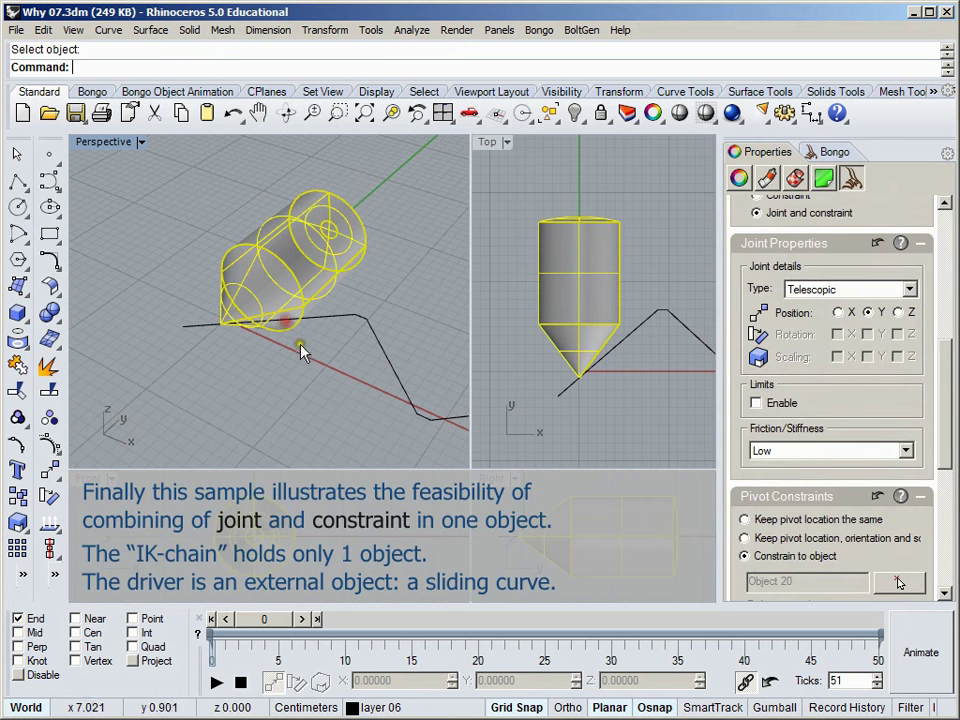
pyautogui.click(835, 153)
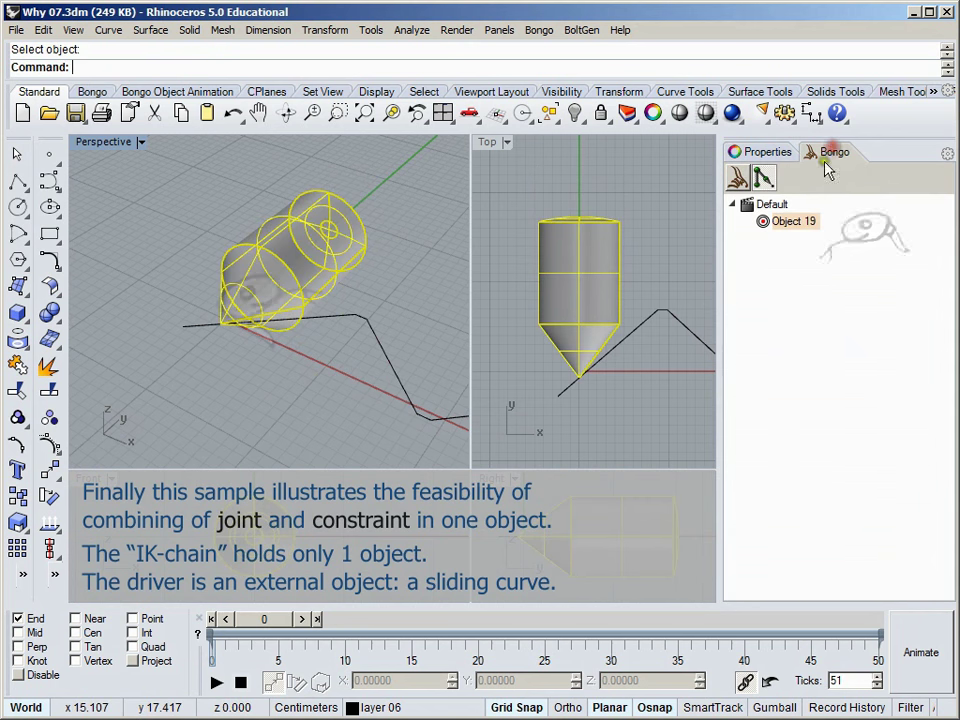
# Select the zigzag curve and keyframe its X position at -33 on tick 50.
pyautogui.click(687, 334)
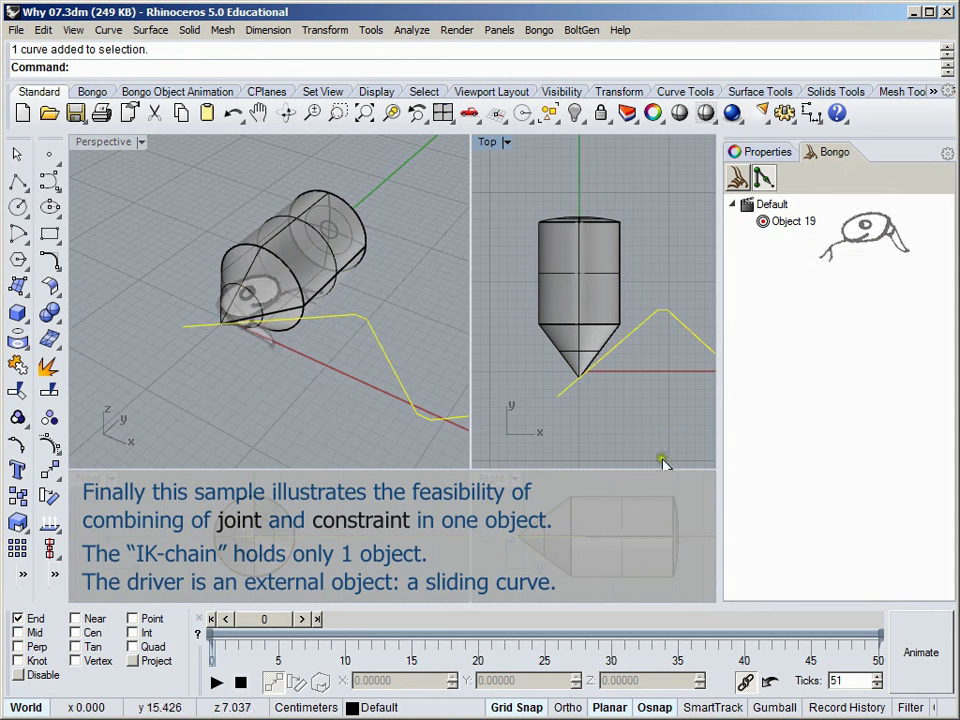
pyautogui.click(933, 660)
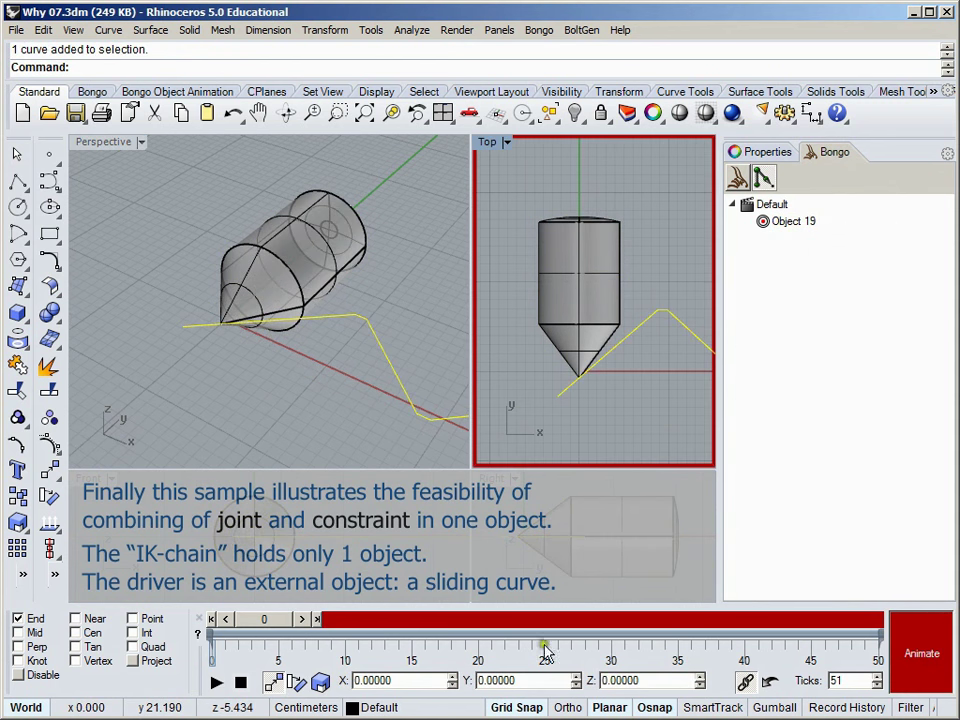
pyautogui.click(315, 620)
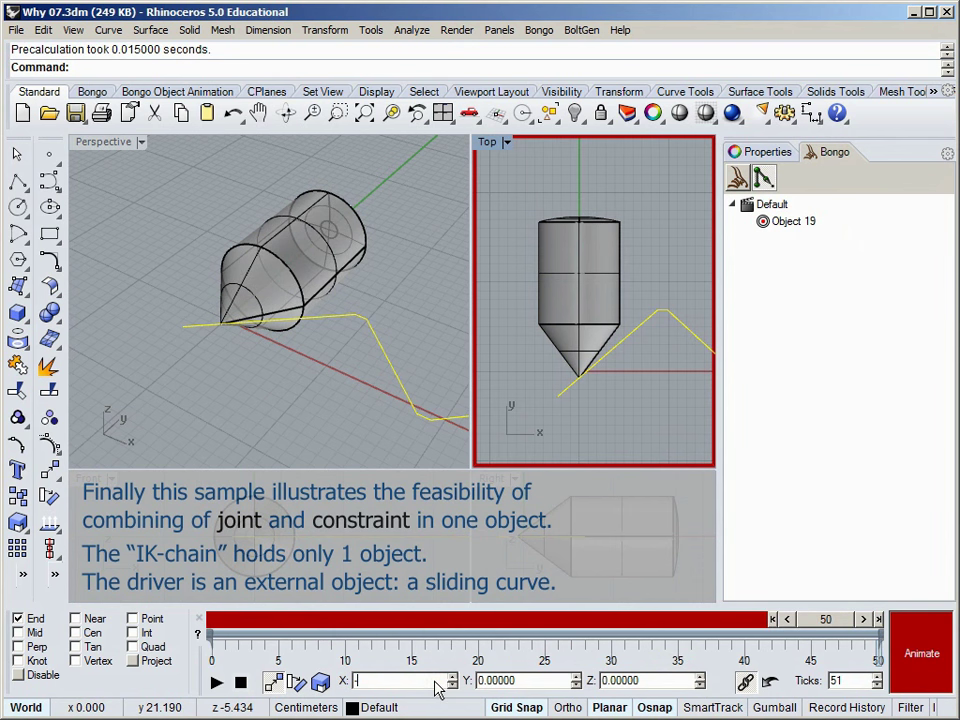
pyautogui.press('Return')
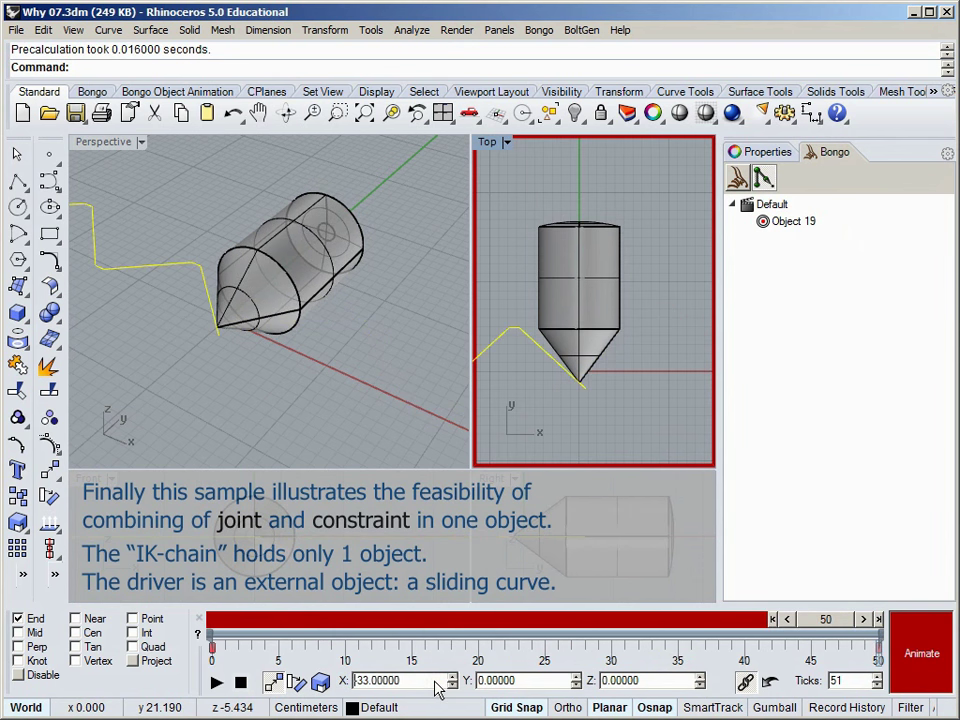
# Leave animation recording, deselect the curve, and play the animation to check how the cylinder's tip follows the sliding curve.
pyautogui.click(906, 656)
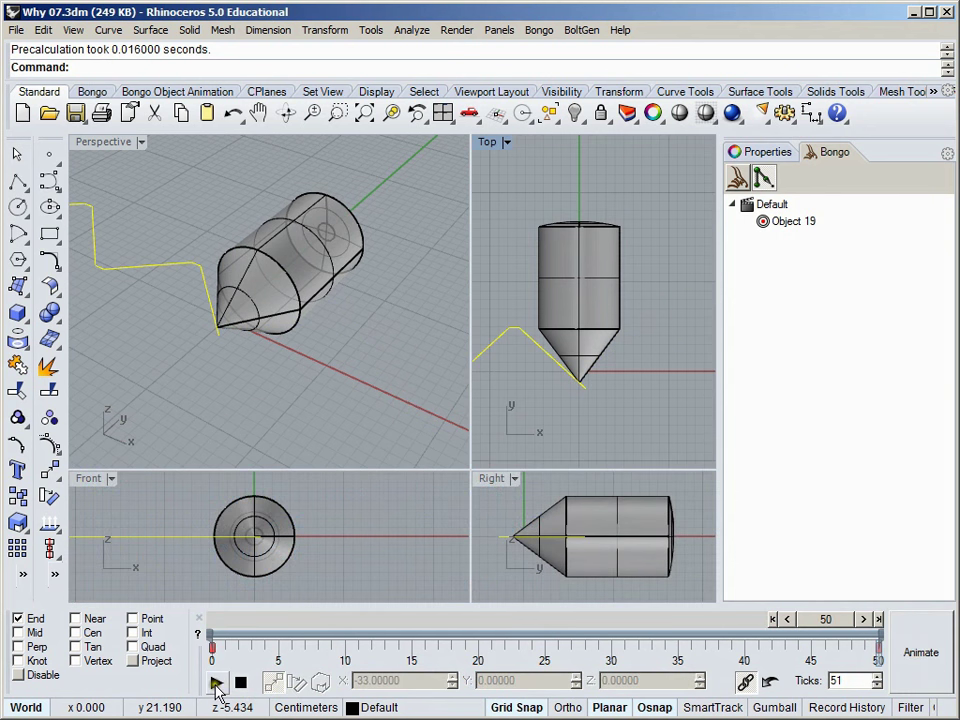
pyautogui.click(298, 589)
pyautogui.click(217, 682)
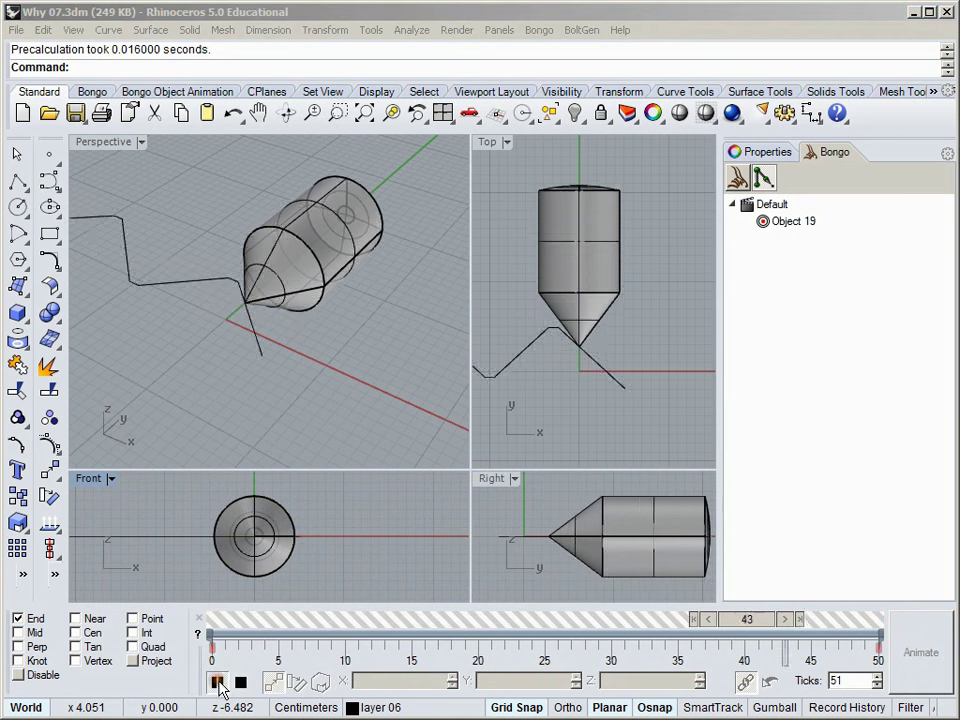